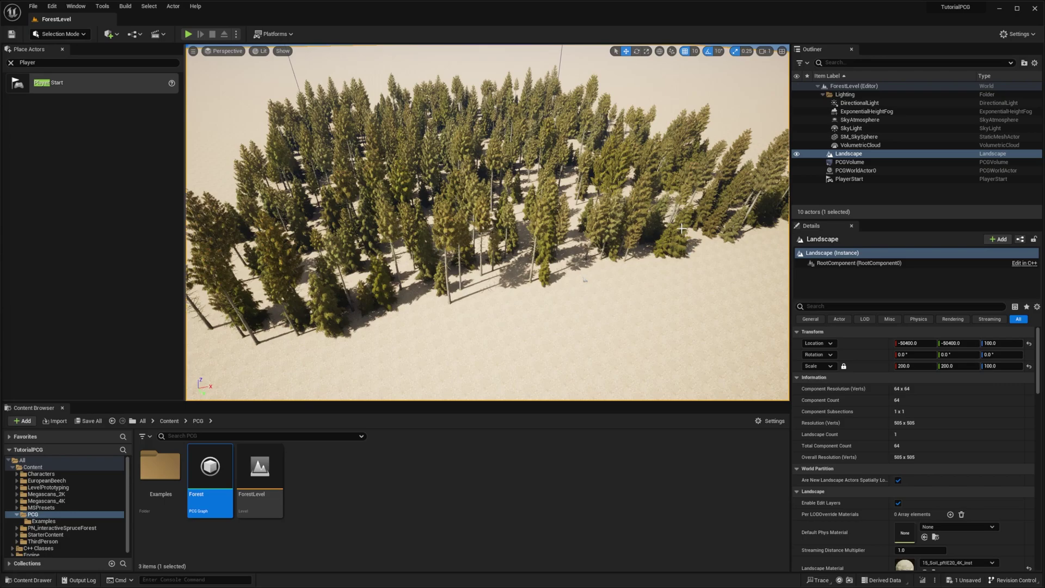
Open the Forest PCG graph and review the settings of its Surface Sampler, Transform Points and Static Mesh Spawner nodes.
double_click(209, 467)
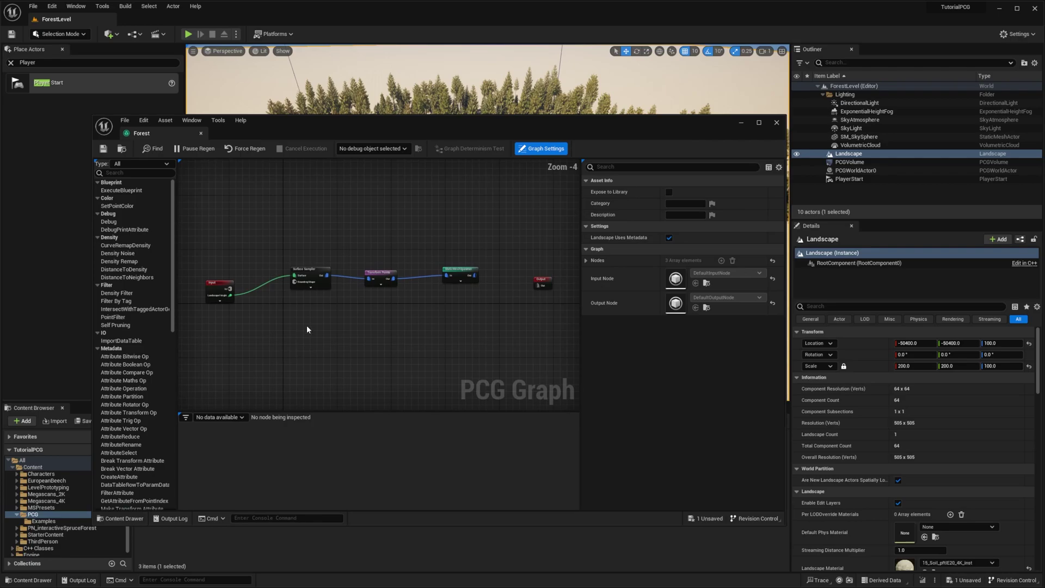
click(315, 271)
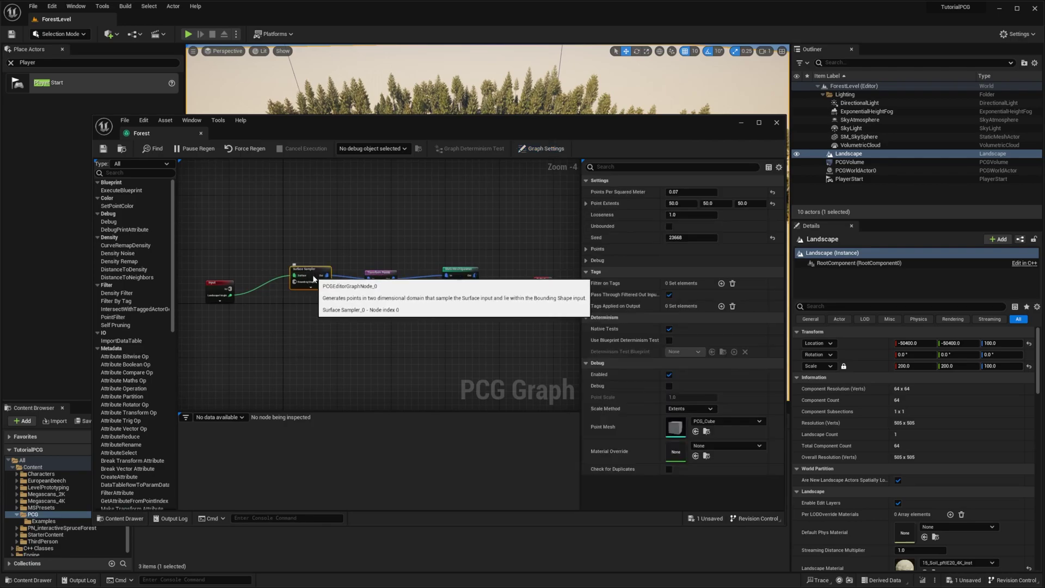
click(379, 280)
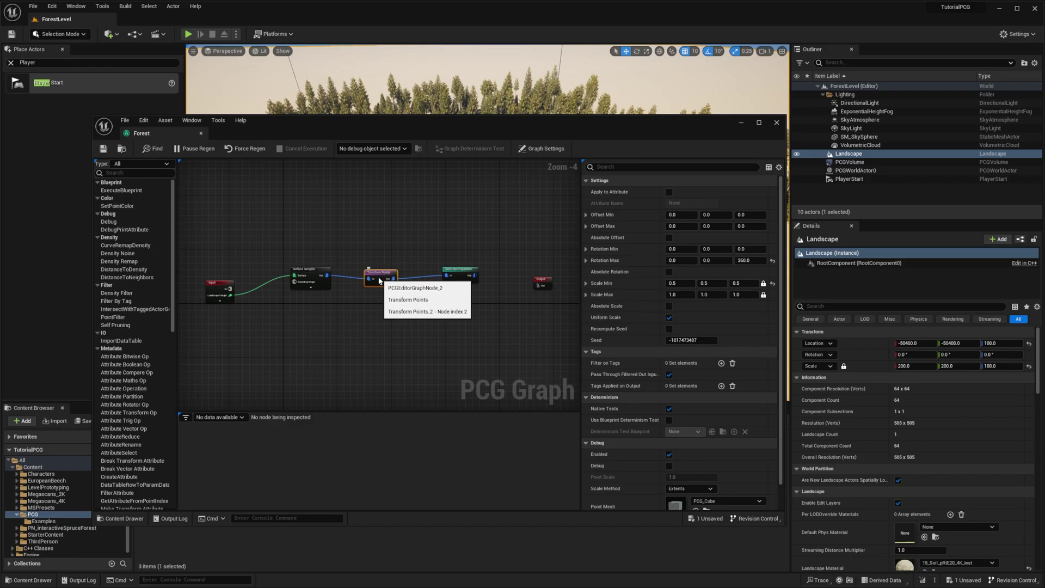
click(461, 279)
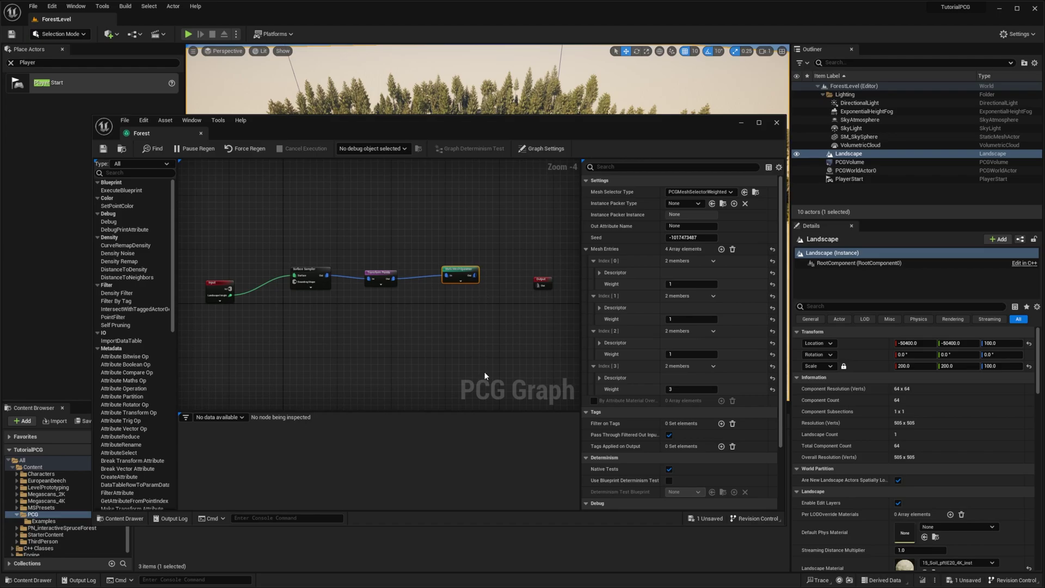
Move the graph window clear of the viewport and disable the tree Static Mesh Spawner node.
click(407, 586)
drag(468, 123, 471, 285)
right_click(465, 433)
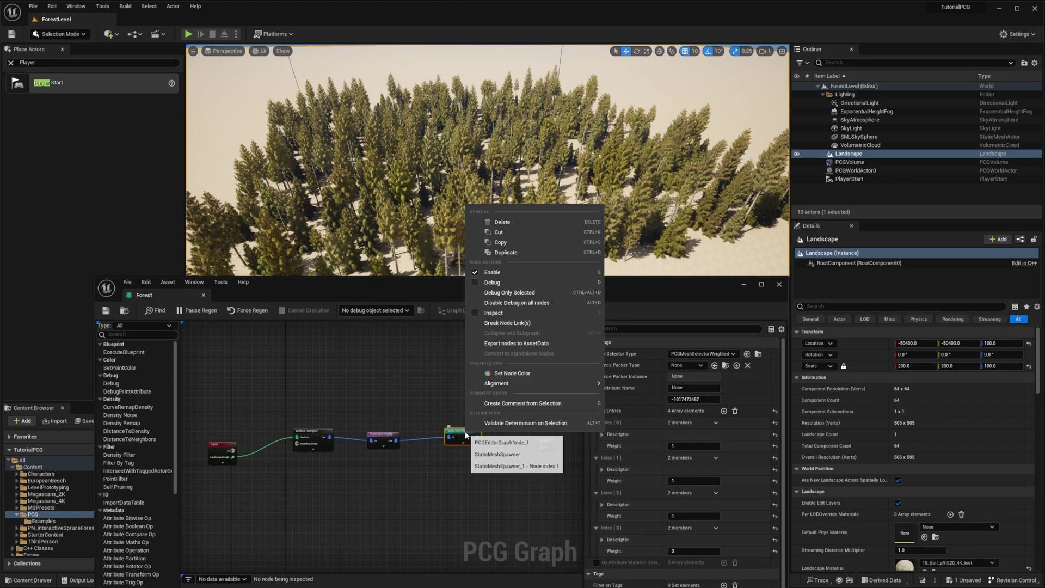
click(492, 272)
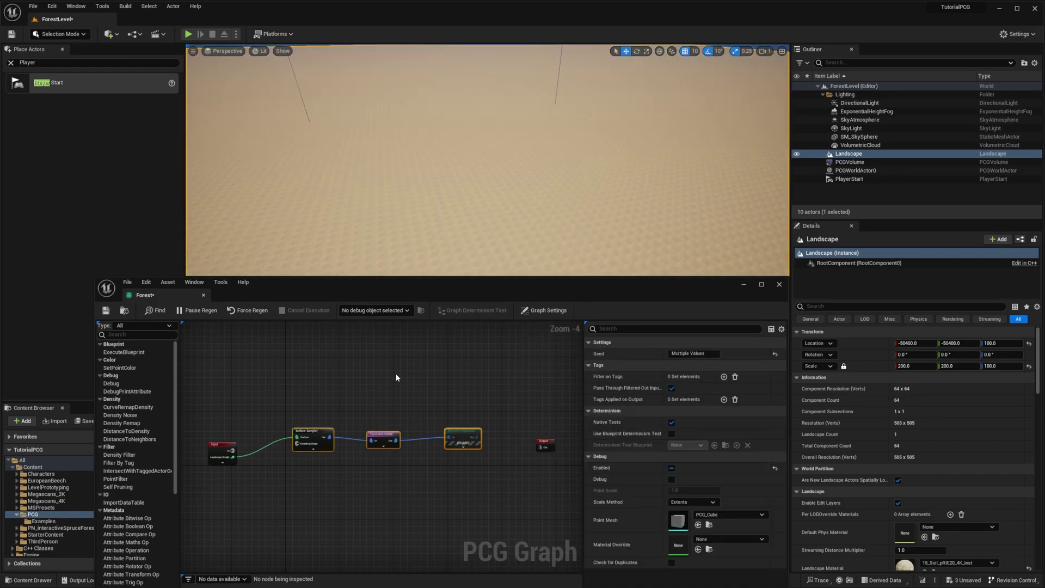
Wrap the three tree nodes in a comment titled "Trees" and colour the comment light green.
right_click(318, 433)
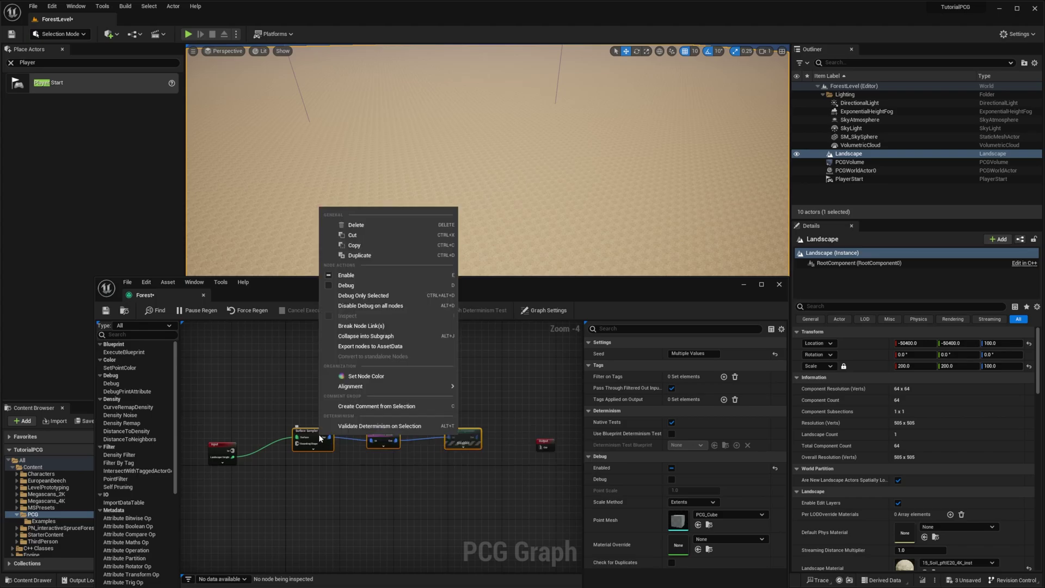
click(359, 407)
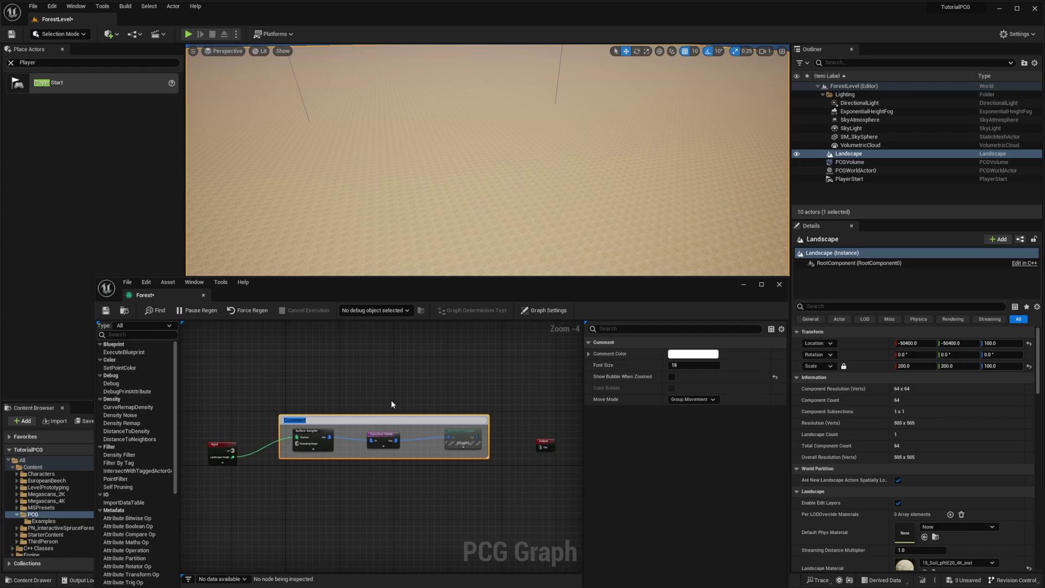
text(Trees)
key(Return)
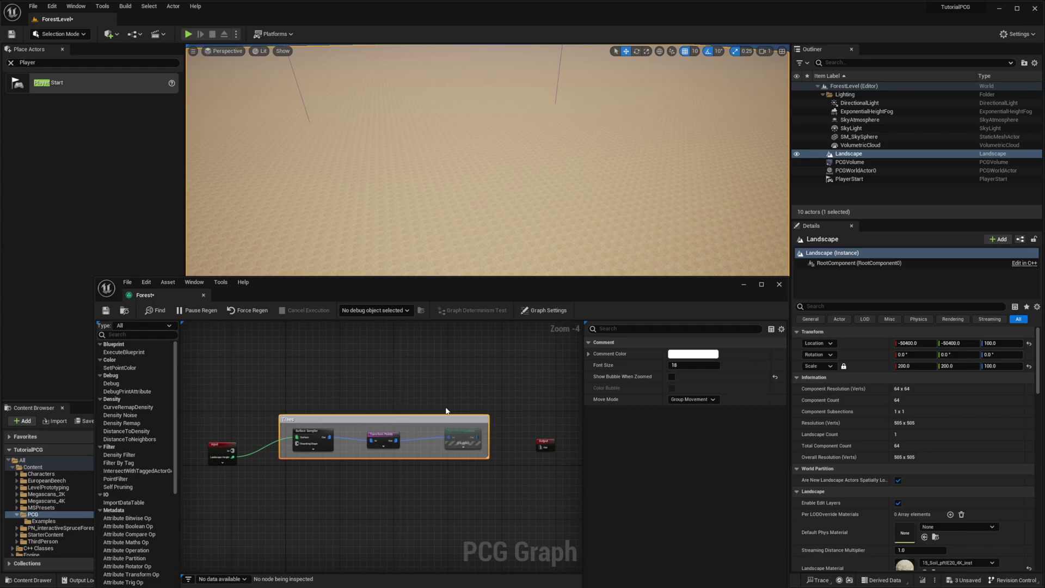
click(693, 354)
click(745, 448)
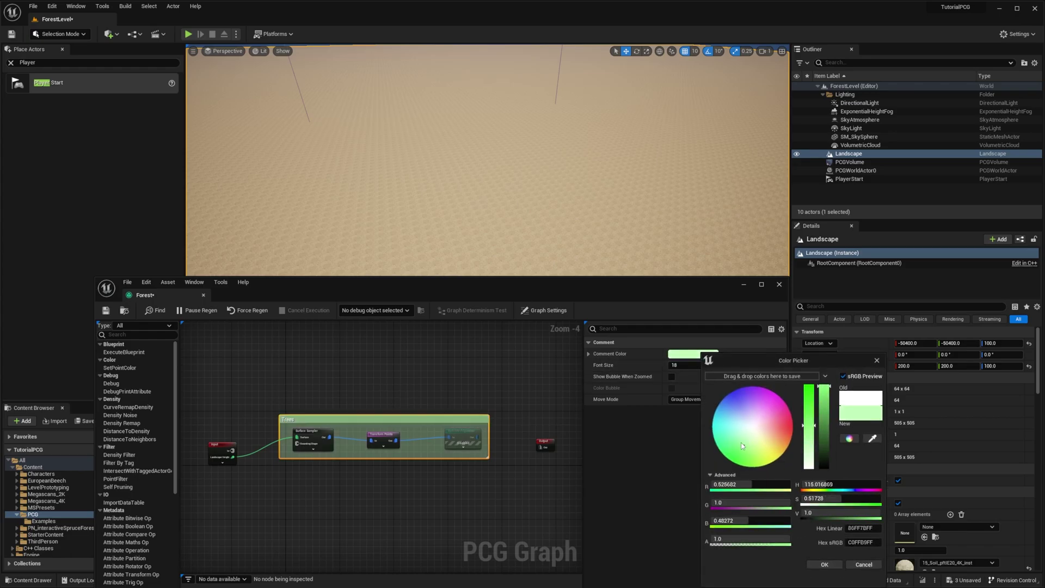
click(494, 372)
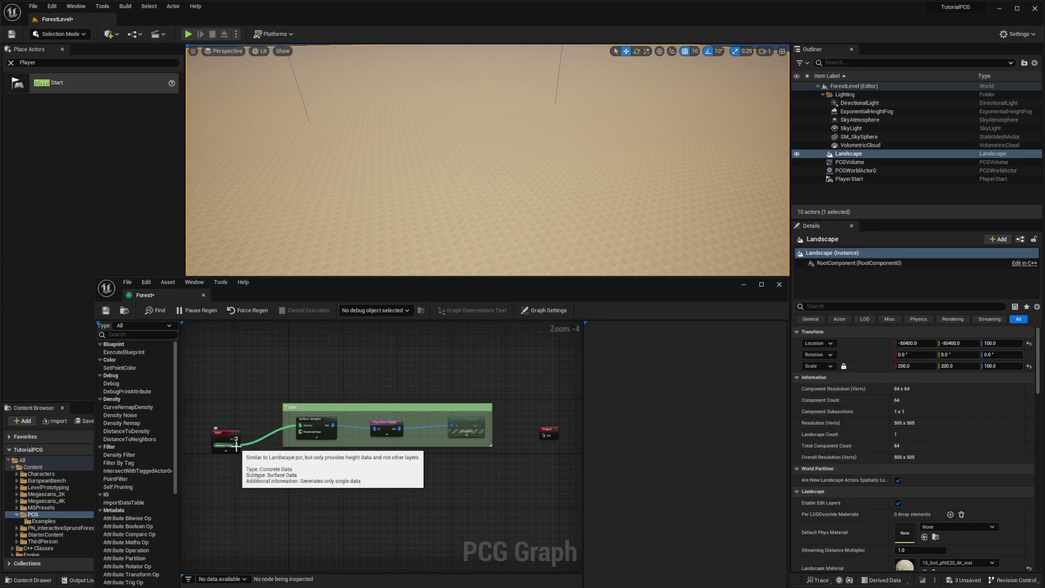
Add a second Surface Sampler fed by the Input node's landscape height output and enable its debug display.
drag(236, 444, 302, 501)
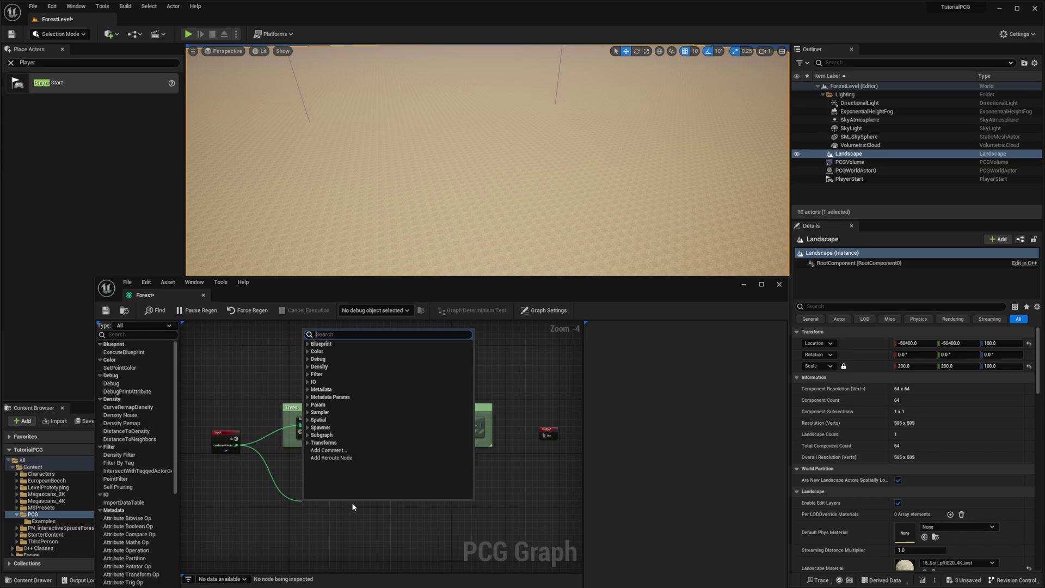
text(surface)
key(Return)
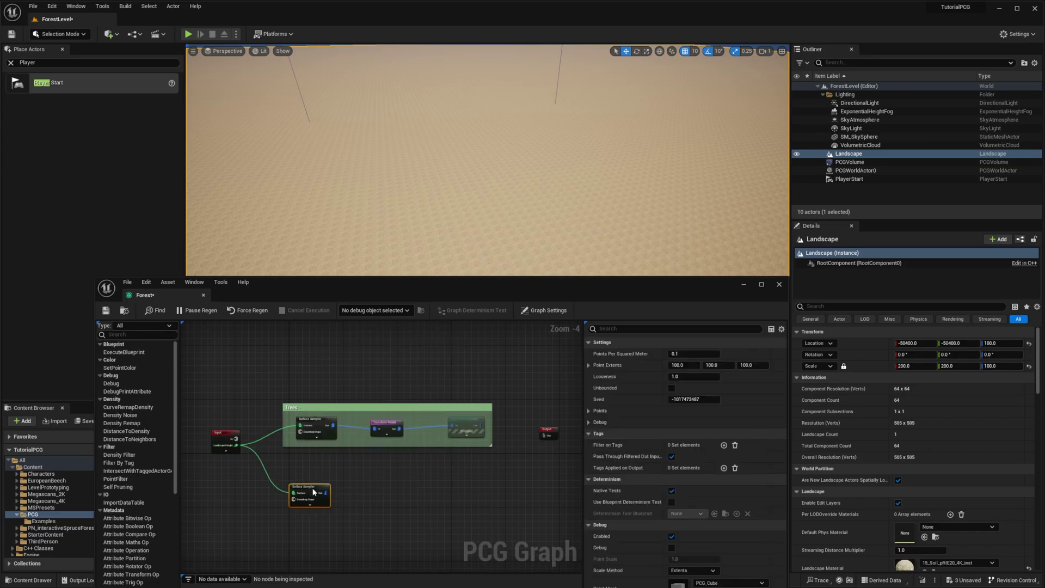
key(d)
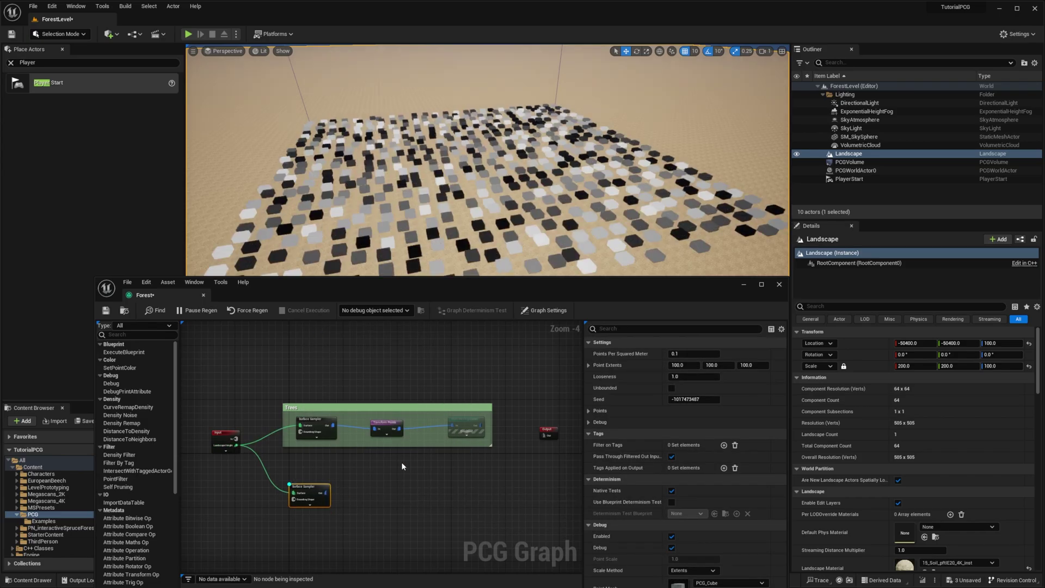
Connect a Transform Points node after the new Surface Sampler and set its Rotation Max Z to 360.
right_drag(398, 489, 399, 481)
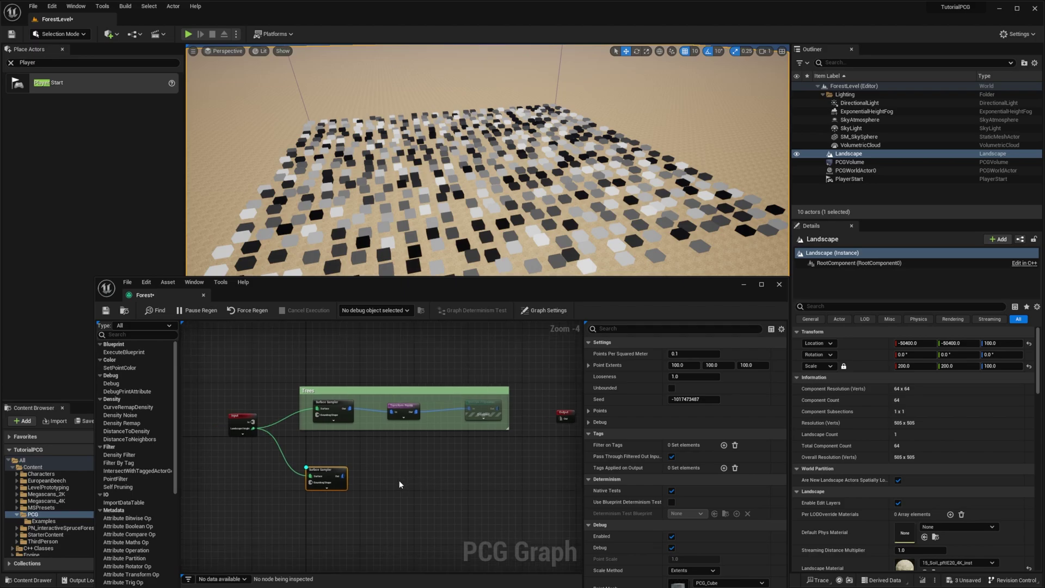
drag(341, 475, 366, 478)
text(Trans)
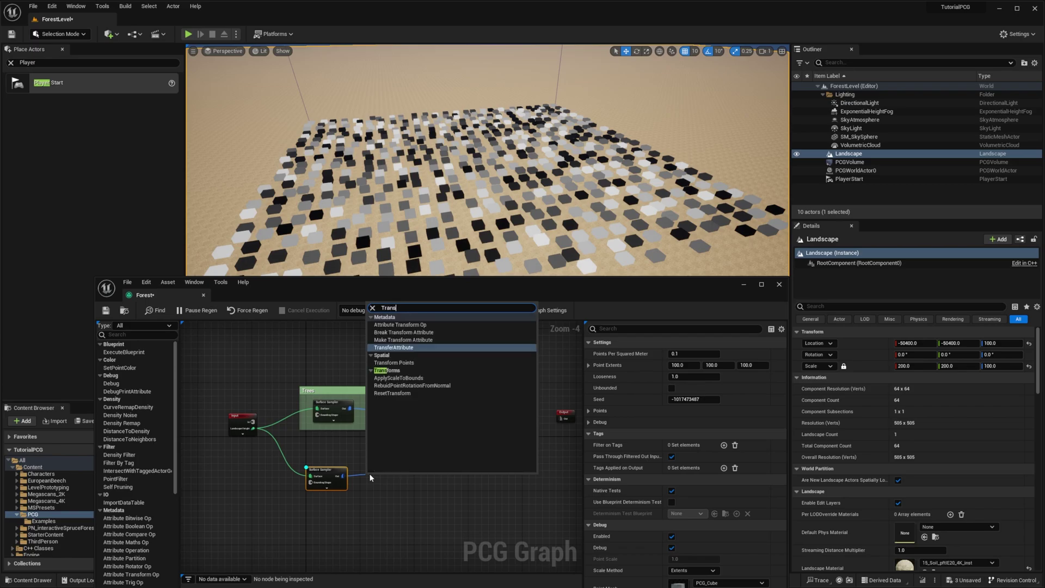
key(Down)
key(Return)
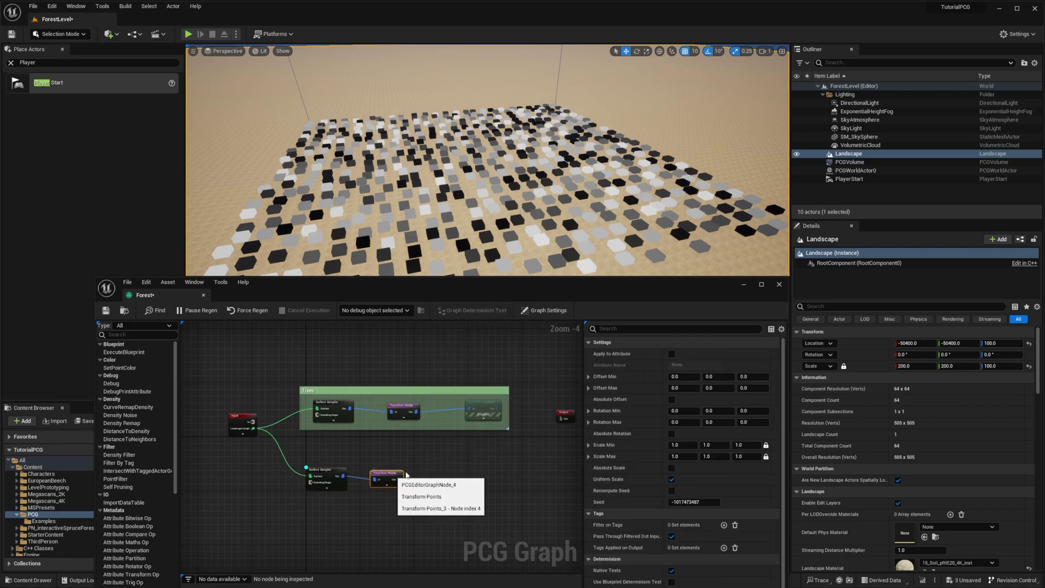
click(748, 421)
text(360)
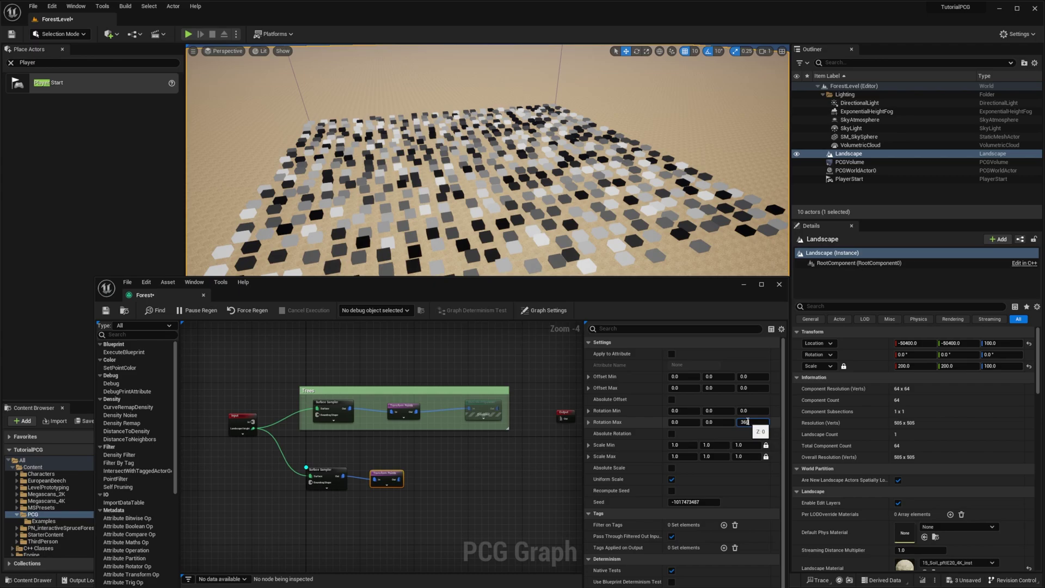
key(Return)
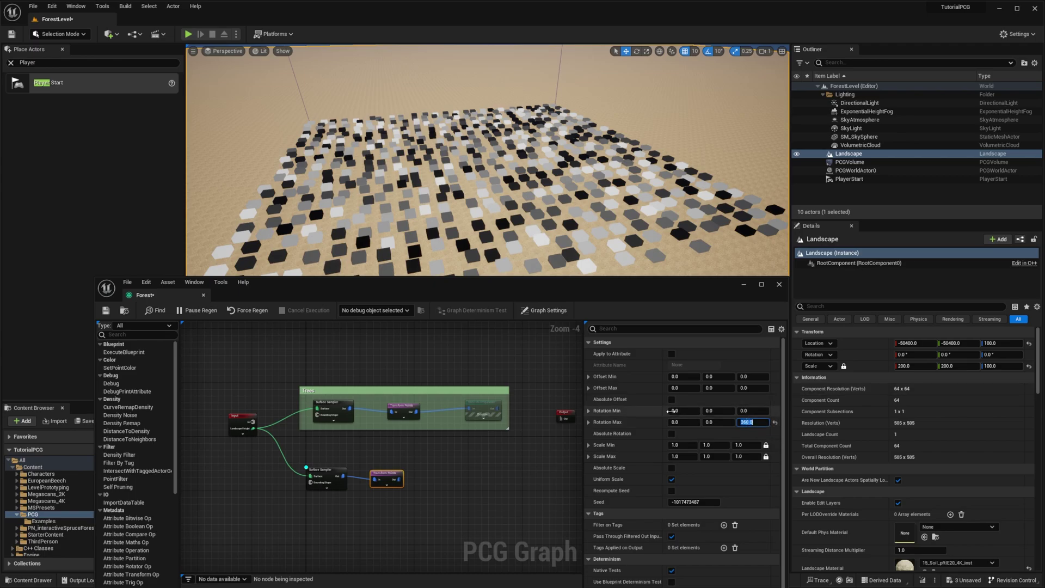
Switch the debug display from the new Surface Sampler to its Transform Points node and set Scale Max to 3.
click(331, 479)
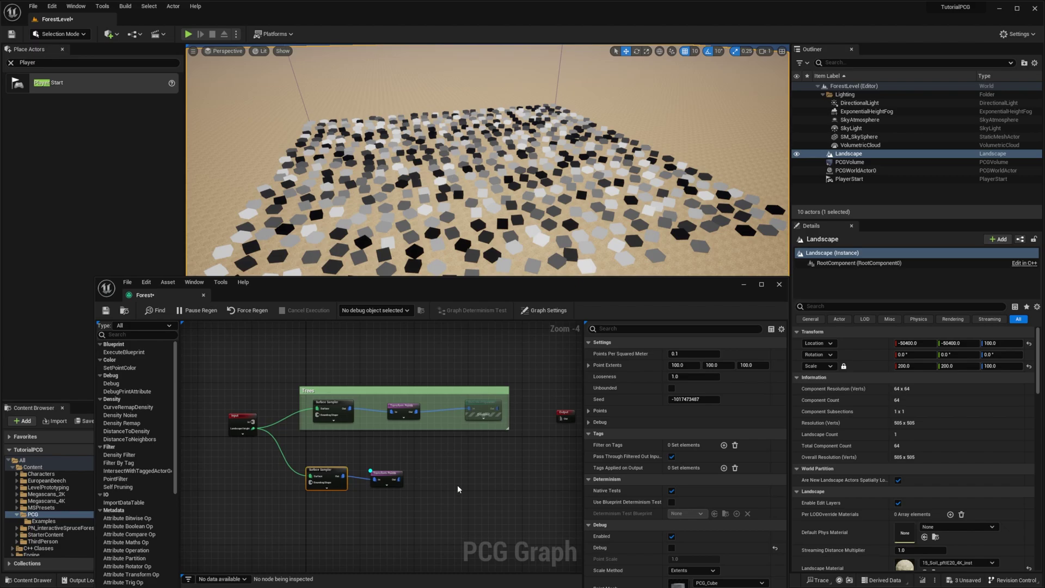
click(385, 477)
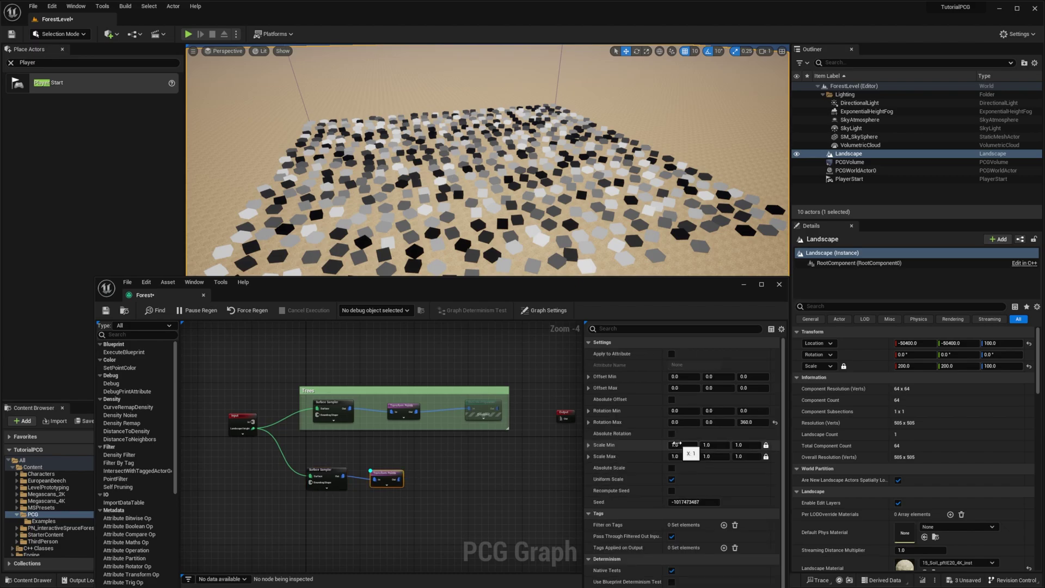
click(675, 456)
text(3)
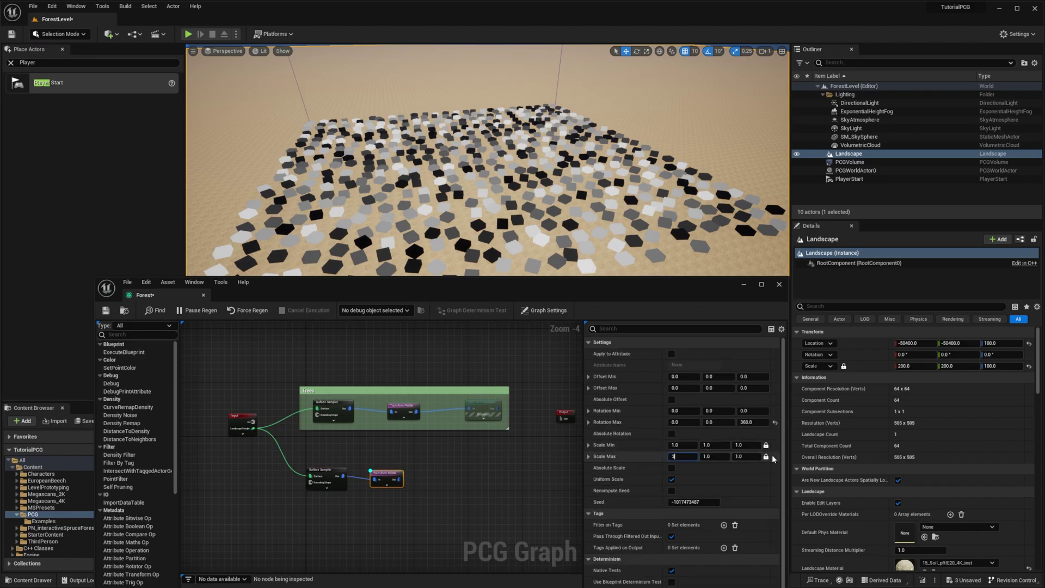
key(Return)
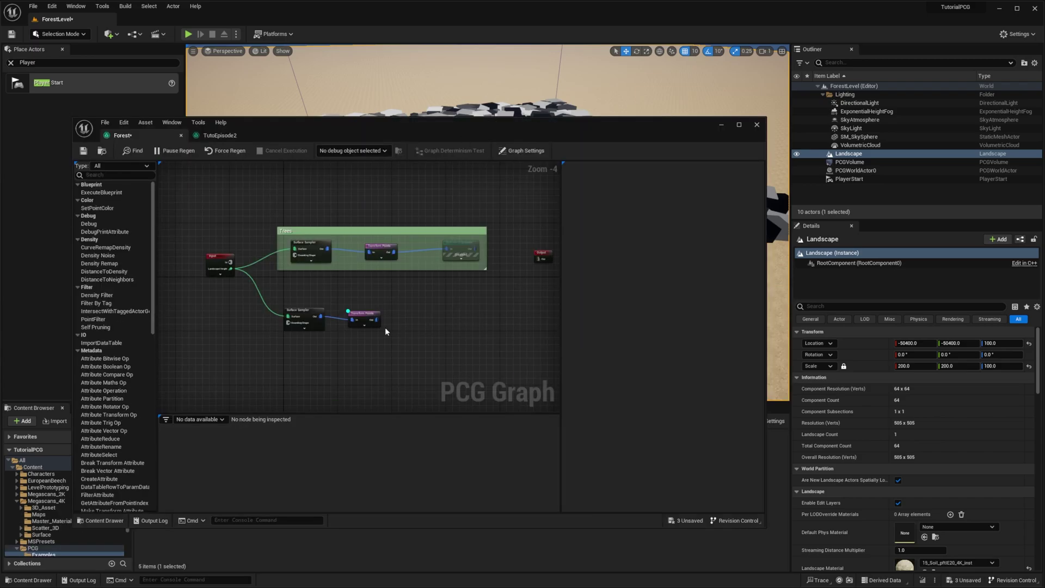
Connect a Static Mesh Spawner node to the output of the new Transform Points node.
drag(376, 320, 426, 312)
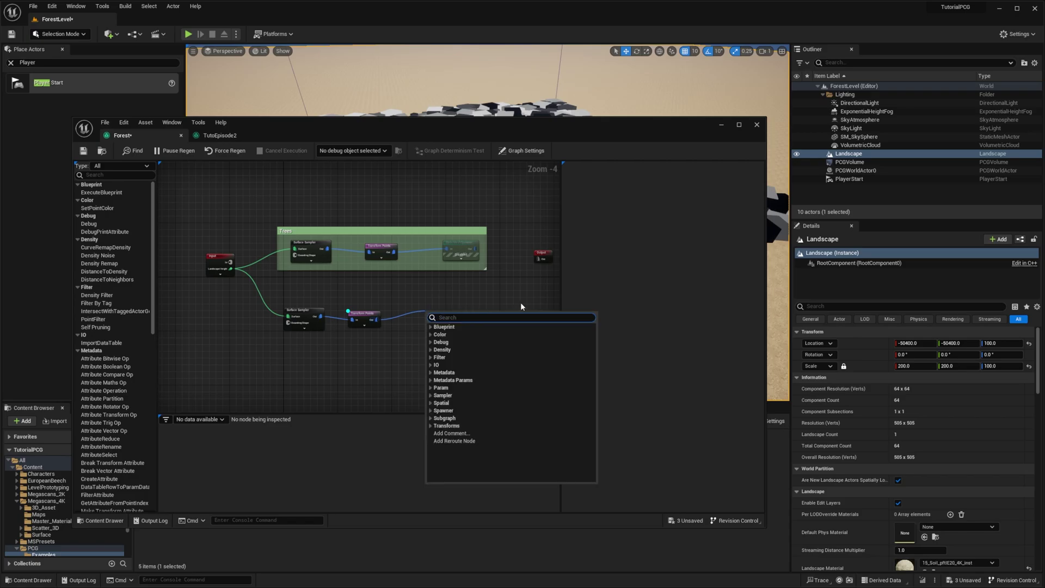
text(sta)
key(Return)
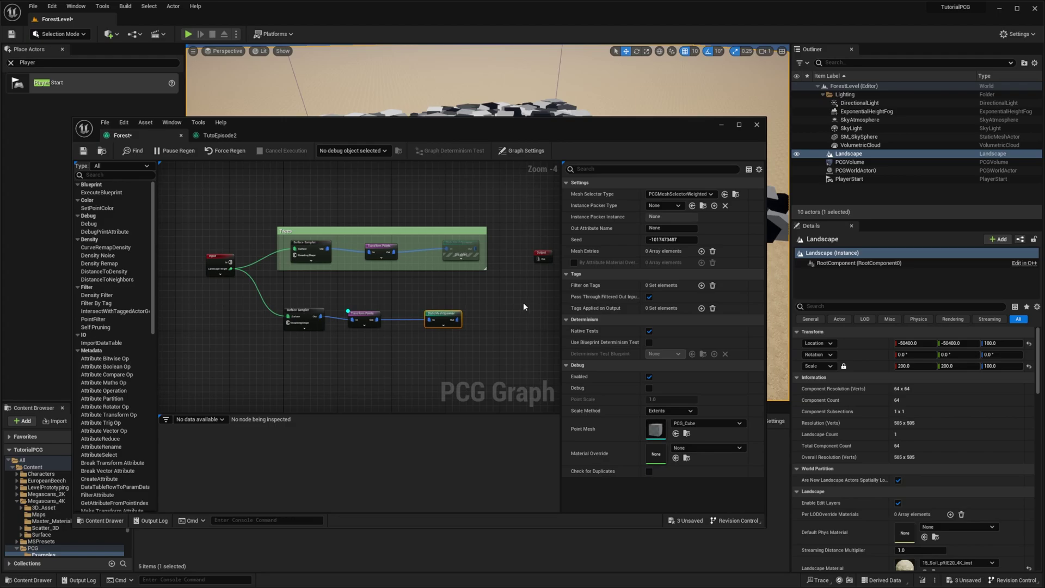
Add one mesh entry to the new Static Mesh Spawner and assign the static mesh Aset_rock_granite_M_ohCwN_LOD0.
click(701, 251)
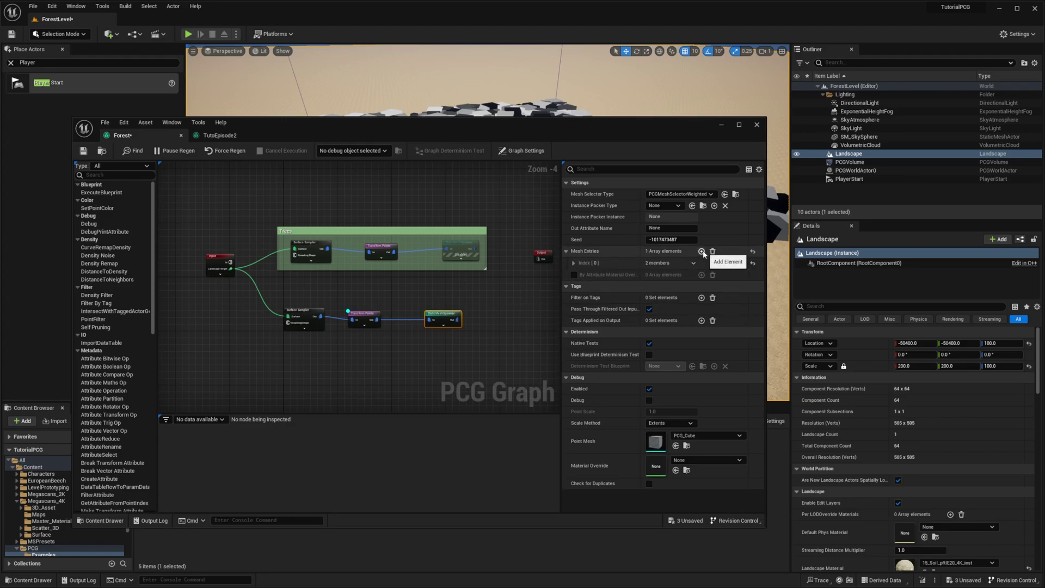
click(573, 263)
click(580, 274)
click(707, 298)
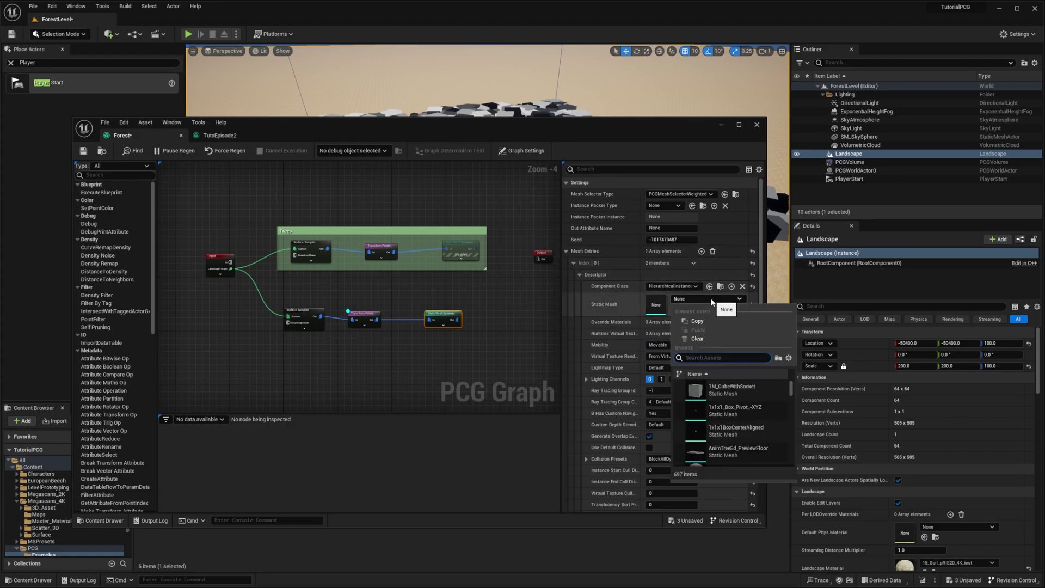
text(rock)
scroll(740, 413, down, 3)
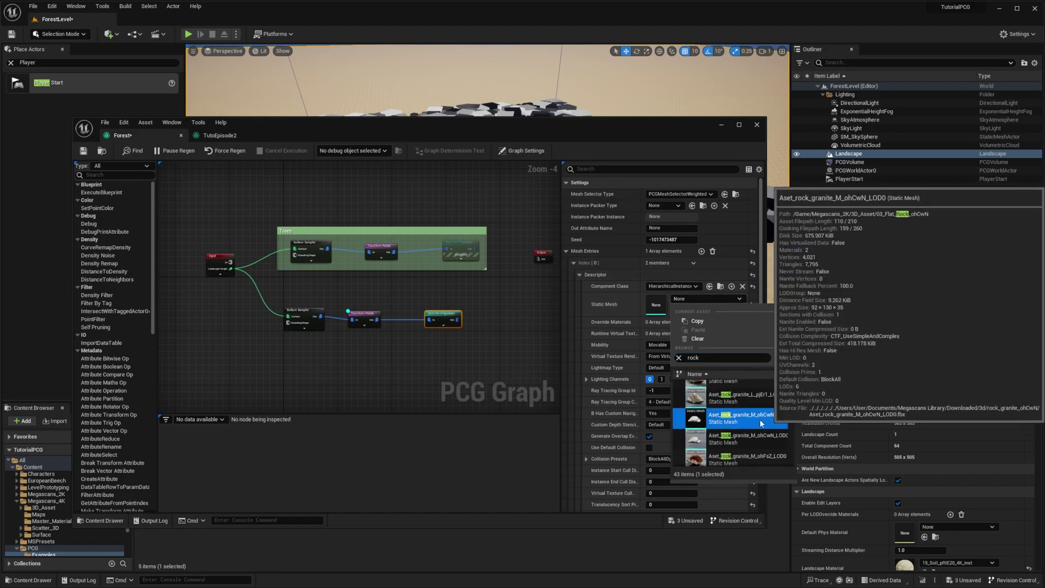
click(760, 423)
Turn off debug on the new Transform Points node, uncover the viewport and inspect the scattered rocks.
click(367, 318)
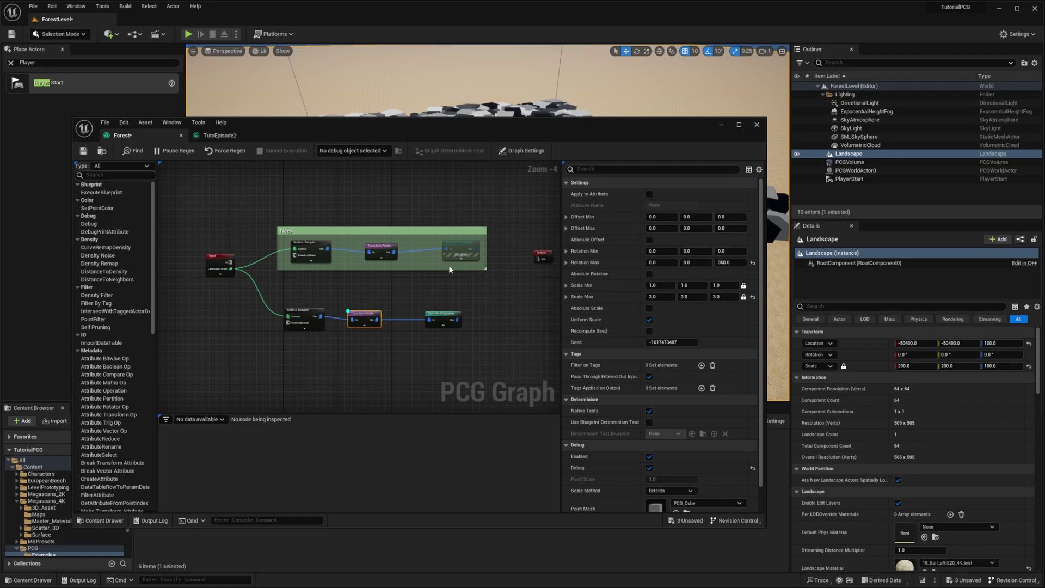
drag(520, 132, 530, 358)
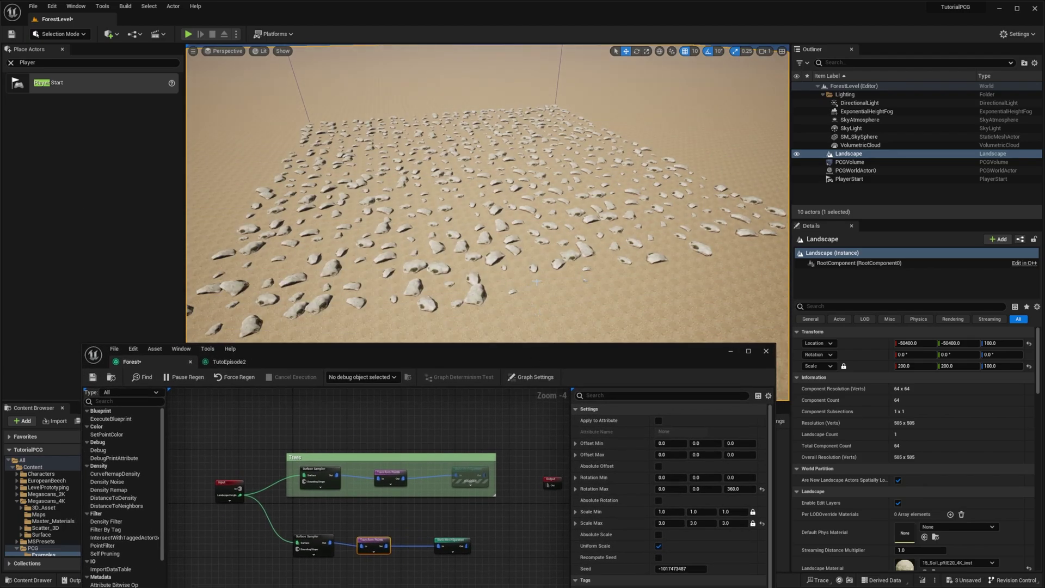
key(w)
right_drag(536, 281, 513, 266)
key(s)
key(w)
key(s)
key(s)
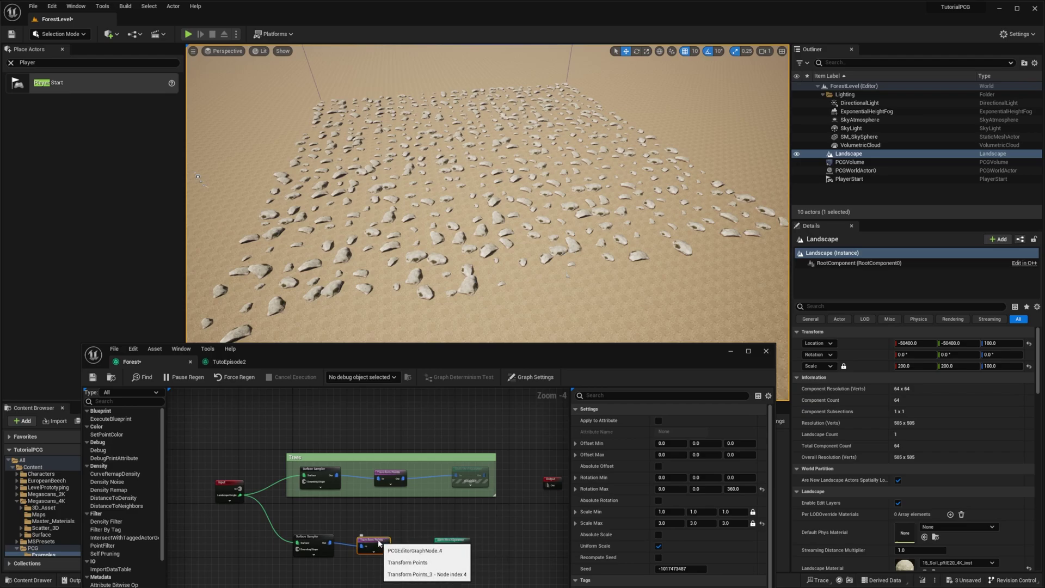
Toggle the debug display of the rock Transform Points node to compare its points with the rocks, leaving it on.
key(d)
key(d)
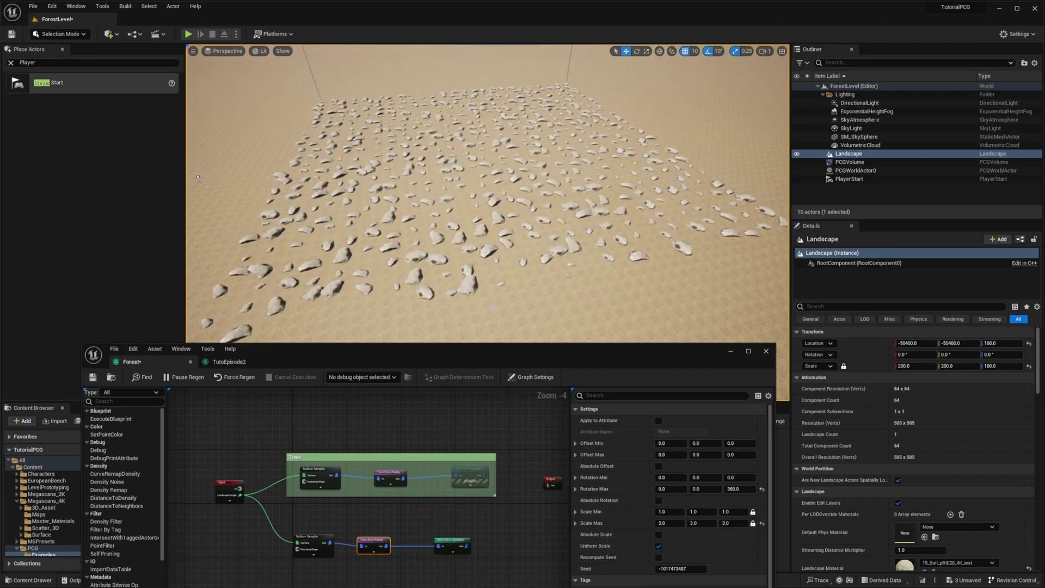
key(d)
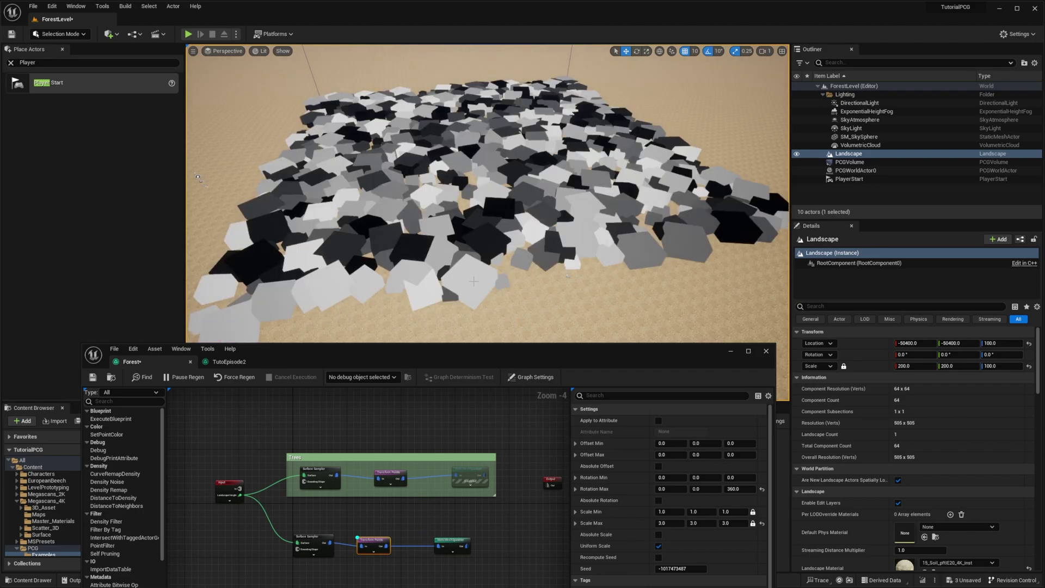
key(d)
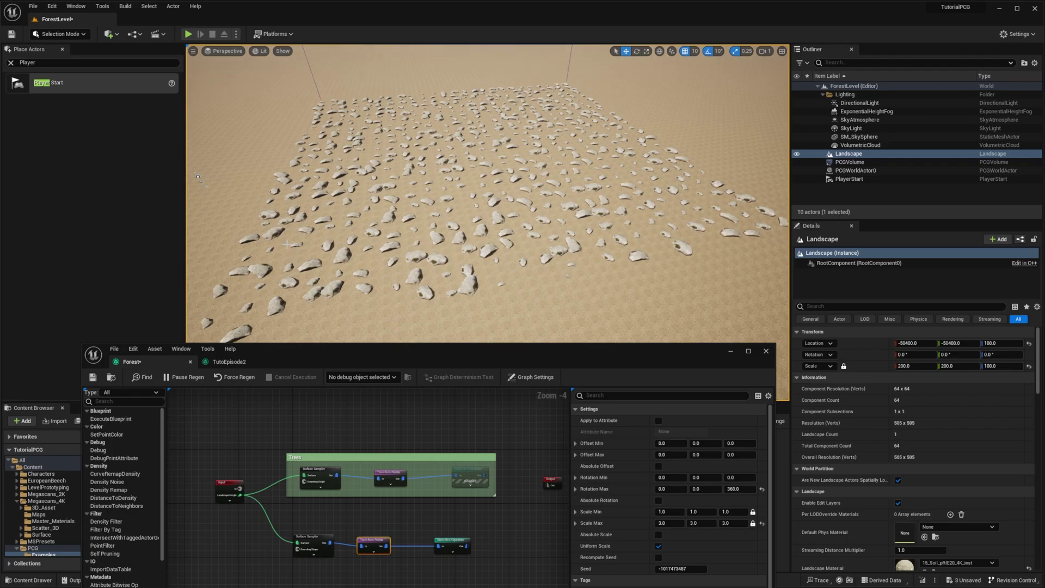
key(d)
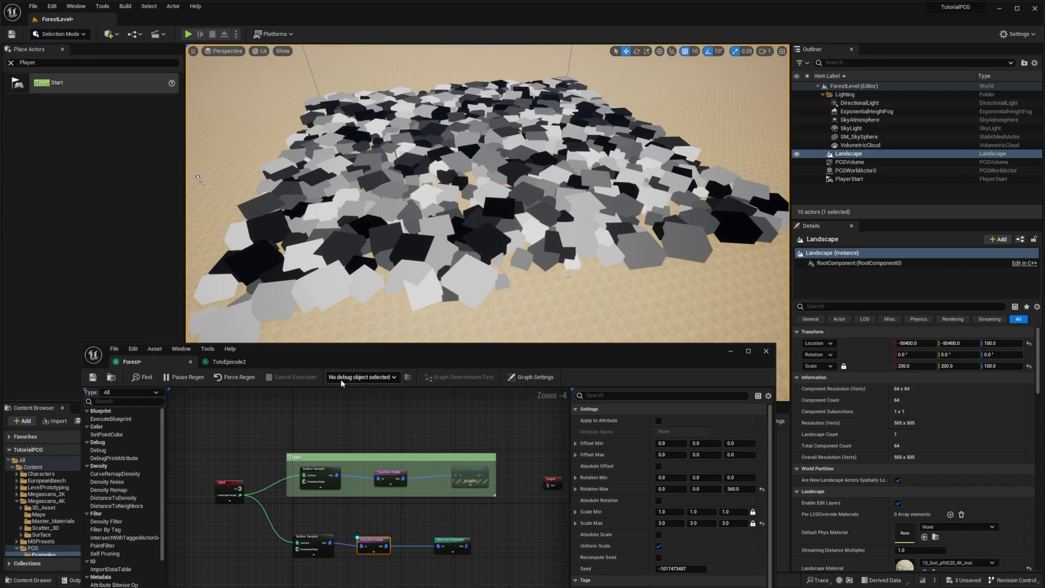
Try a Y point extent of 150 on the rock Surface Sampler and restore it to 100.
click(313, 541)
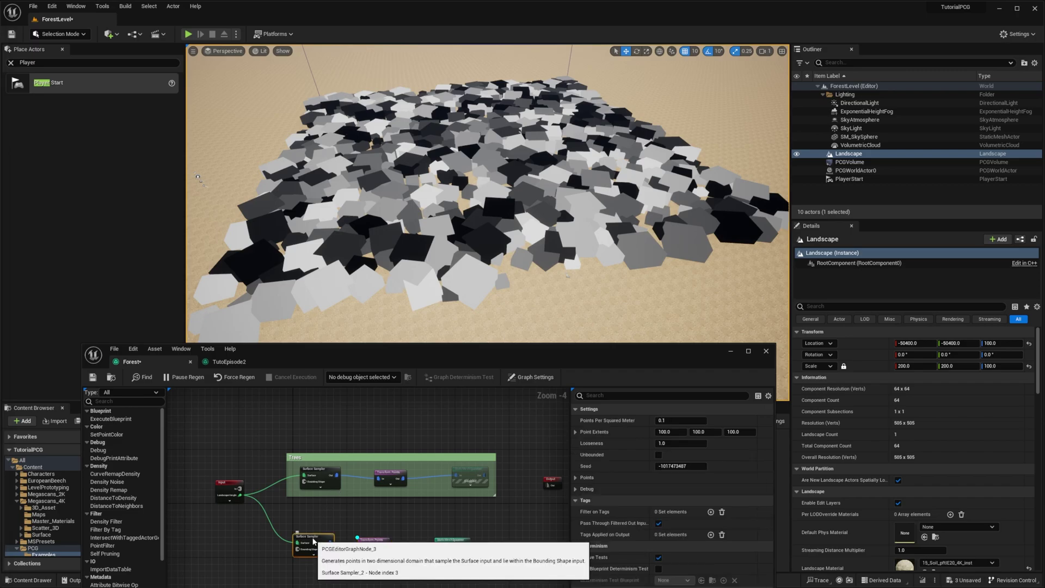
click(705, 432)
text(1)
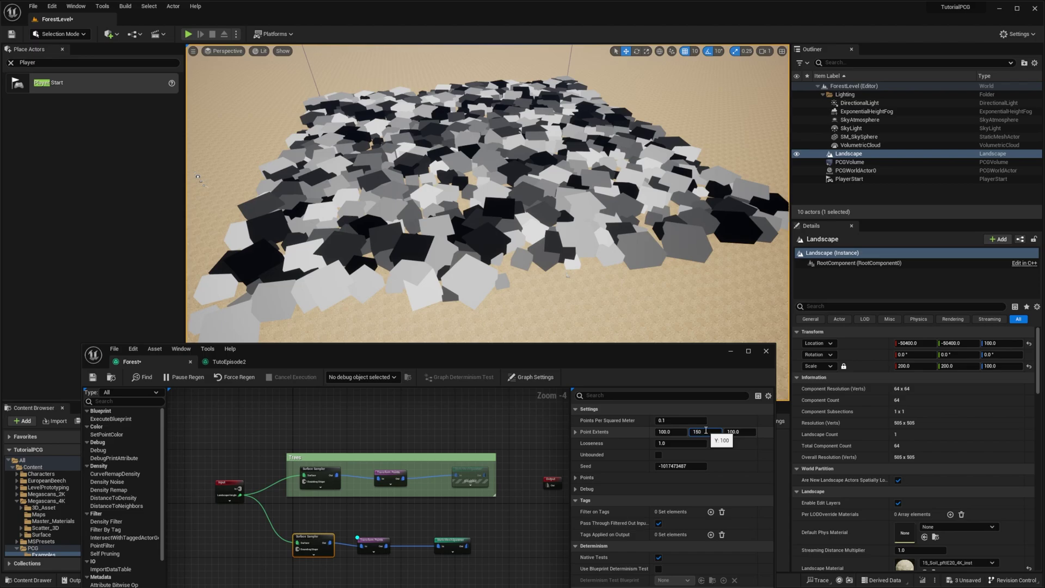
text(50)
key(Return)
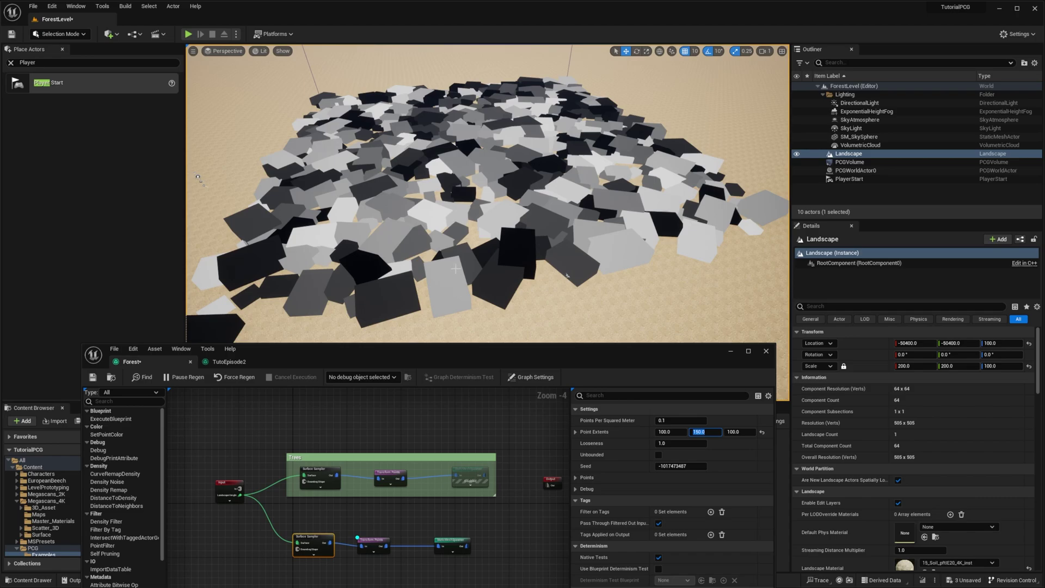
text(100)
key(Return)
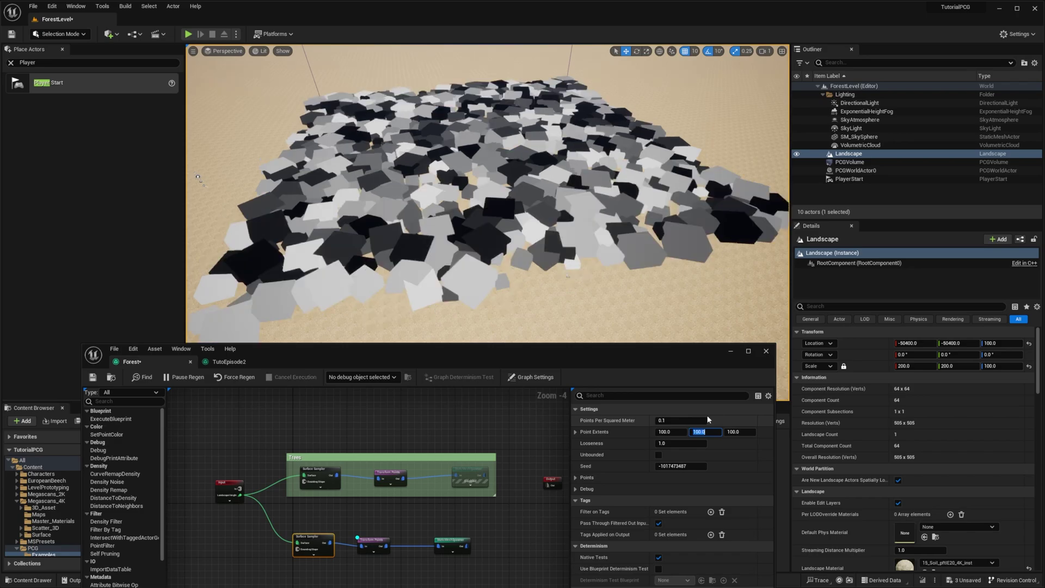
Add a Bounds Modifier node and wire it between the rock branch's Transform Points and Static Mesh Spawner nodes.
right_drag(352, 569, 375, 492)
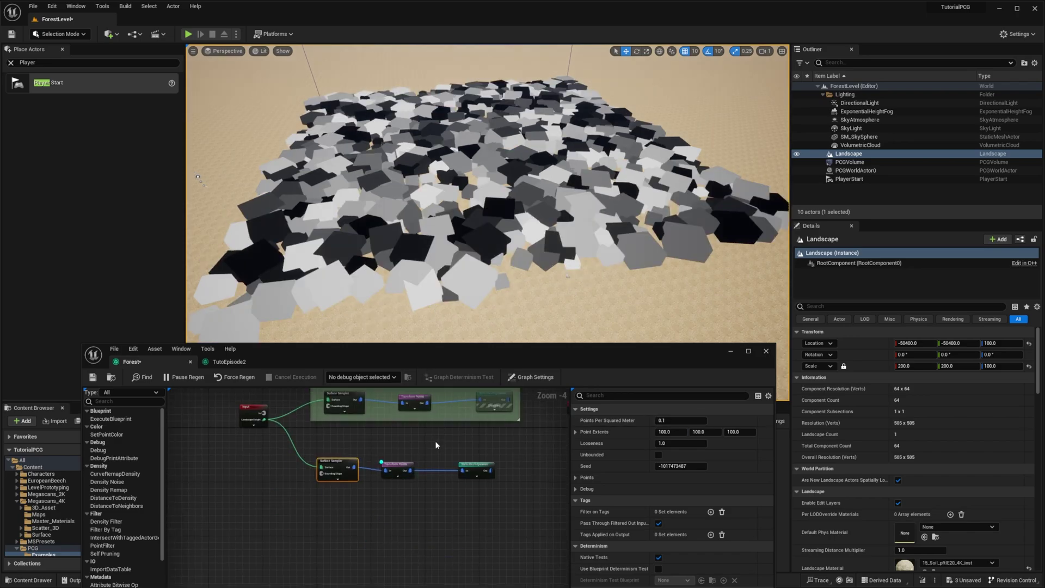
right_click(364, 491)
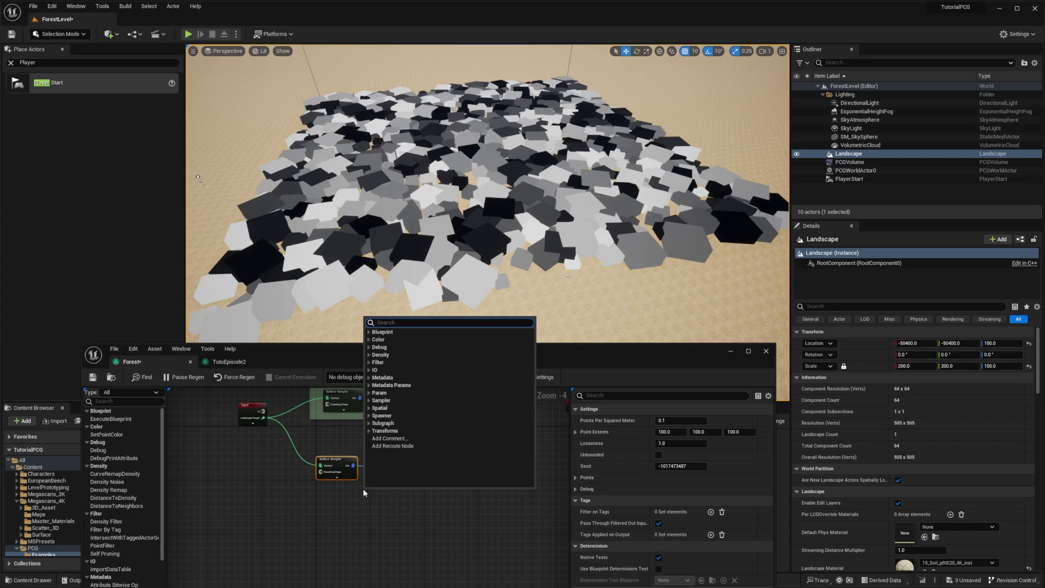
text(Bound)
key(Return)
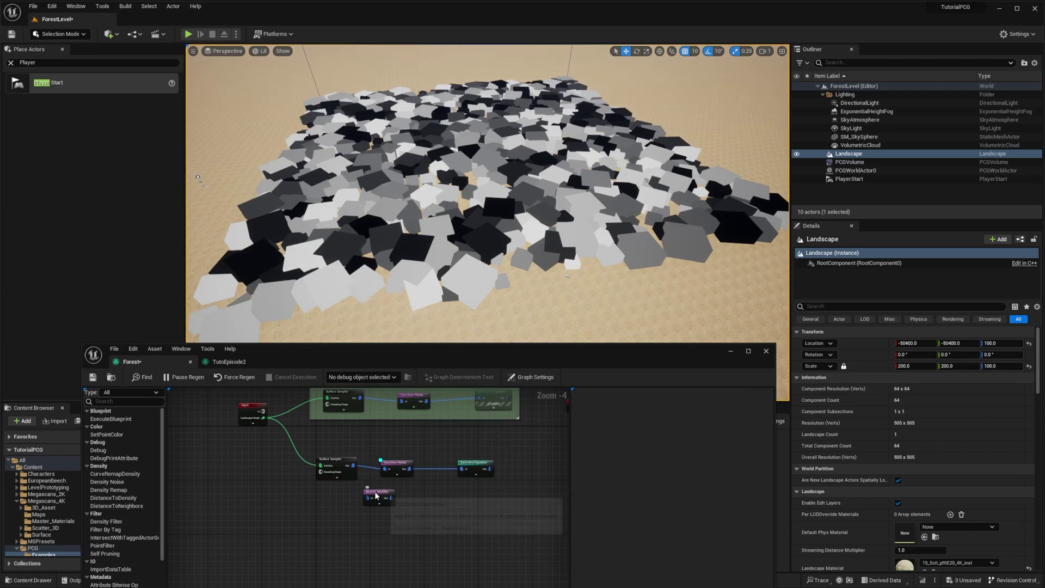
right_drag(432, 484, 359, 475)
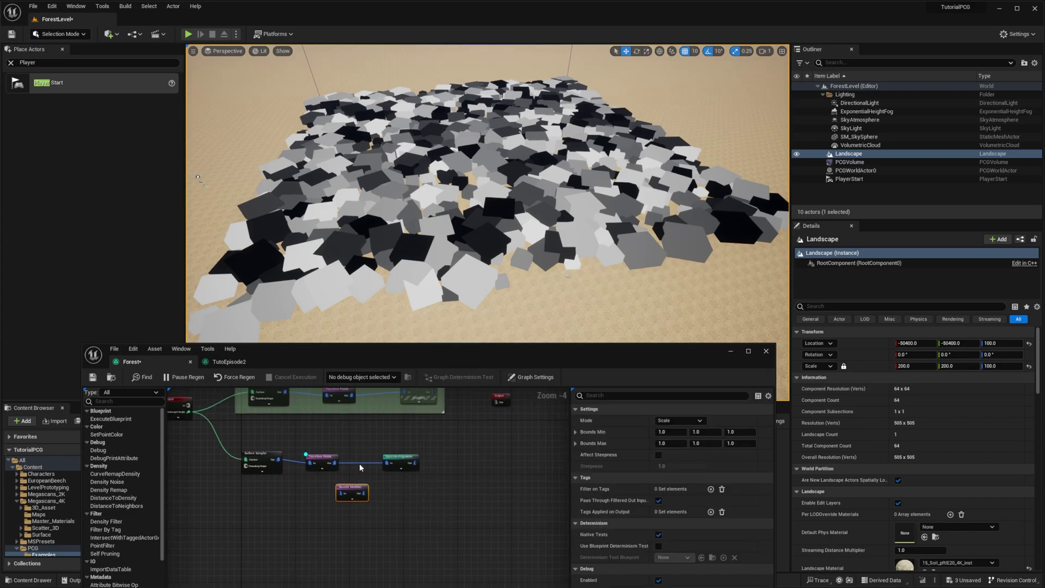
click(339, 473)
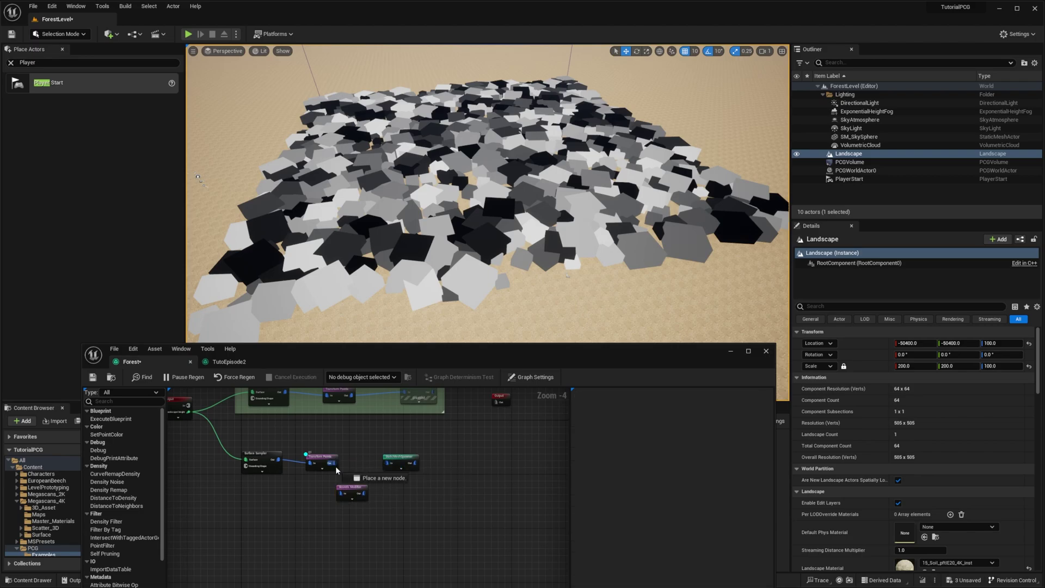
drag(341, 493, 387, 463)
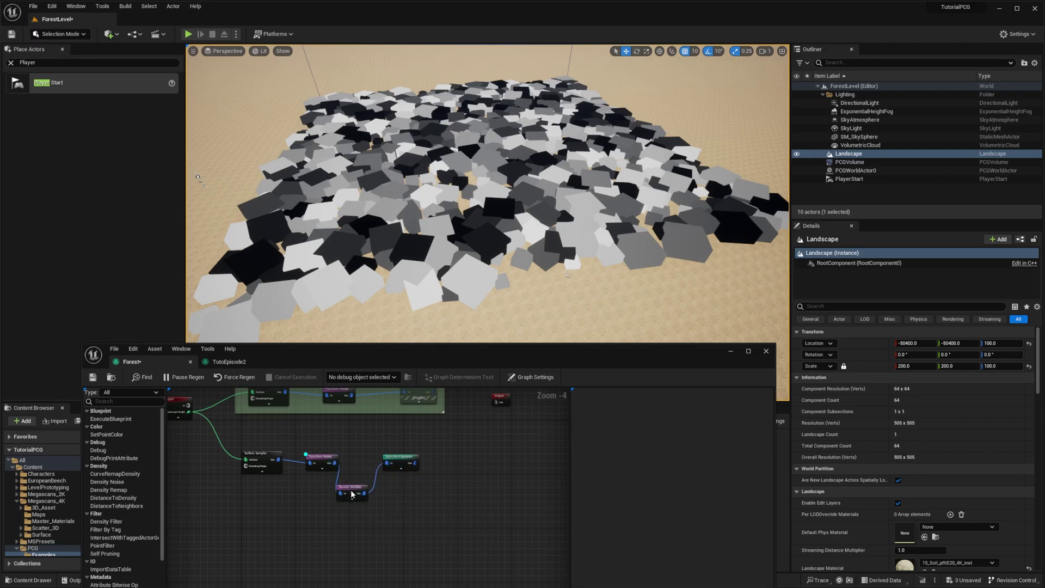
drag(351, 493, 361, 487)
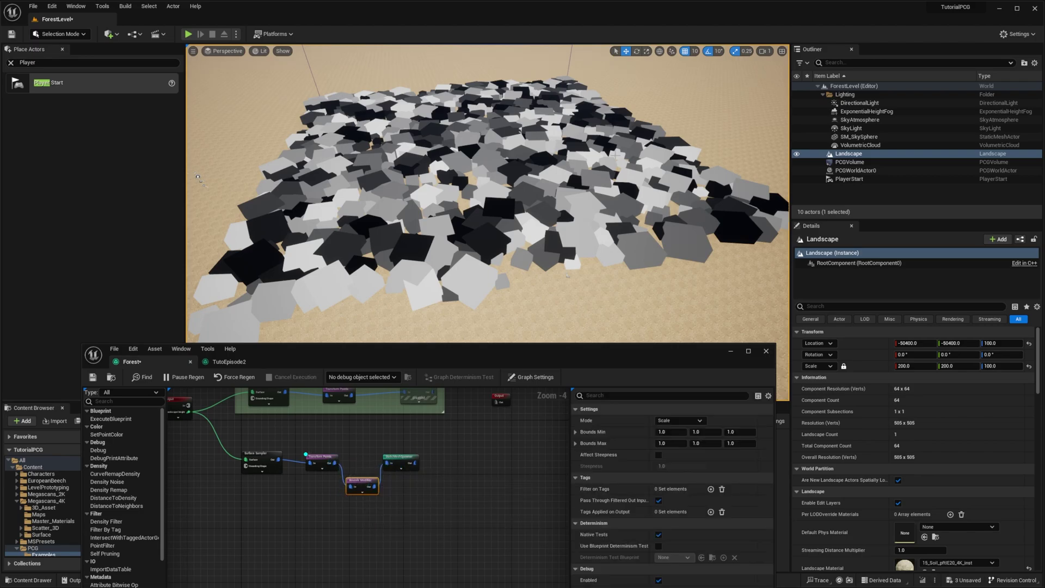
Turn on debug for the Bounds Modifier and turn it off for the rock Transform Points node.
key(d)
click(319, 461)
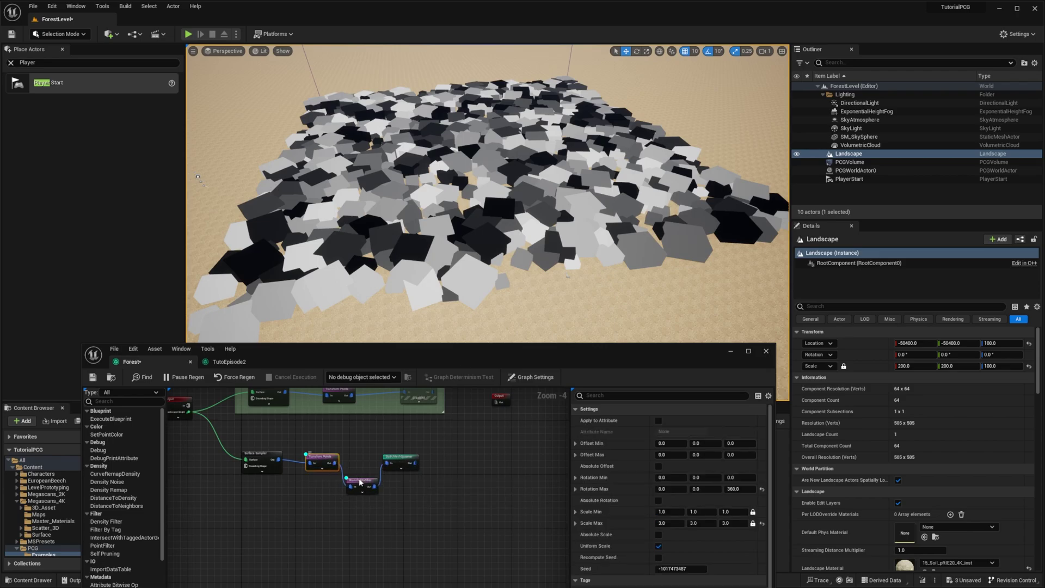
click(357, 486)
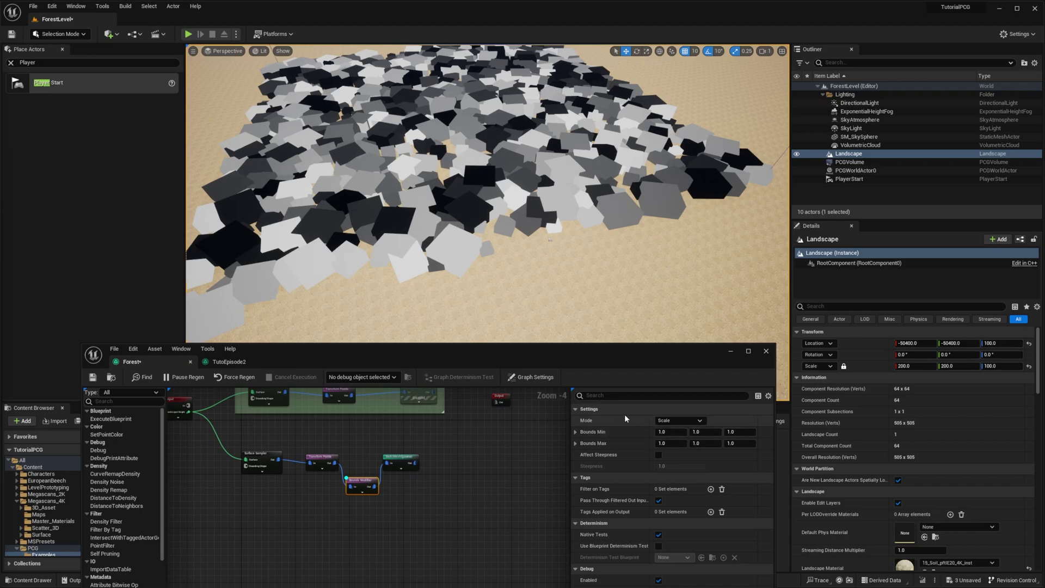
Keep the Bounds Modifier in Scale mode and set Bounds Min and Bounds Max to 0.5 on all axes.
click(679, 420)
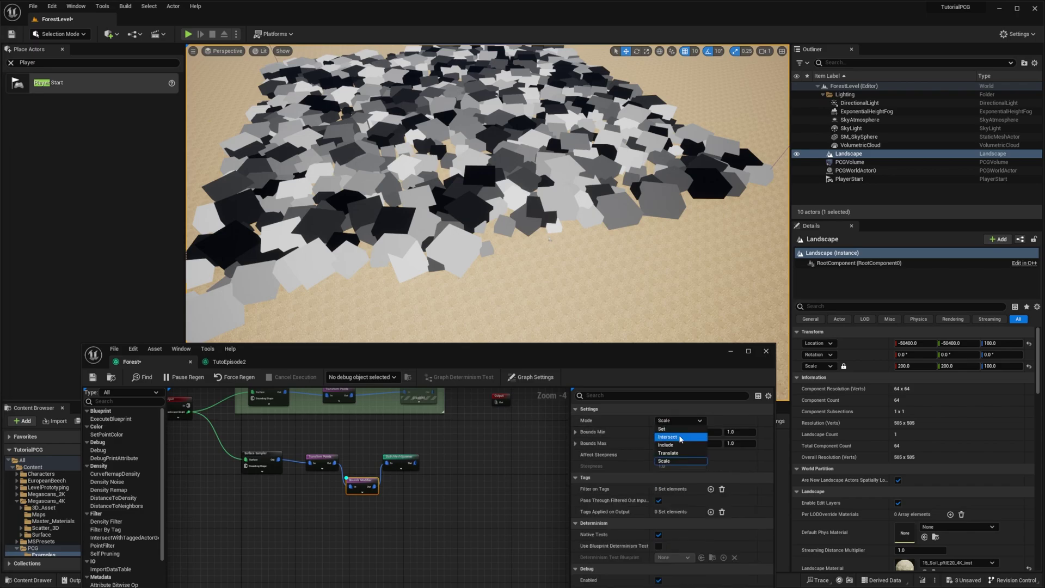
click(685, 420)
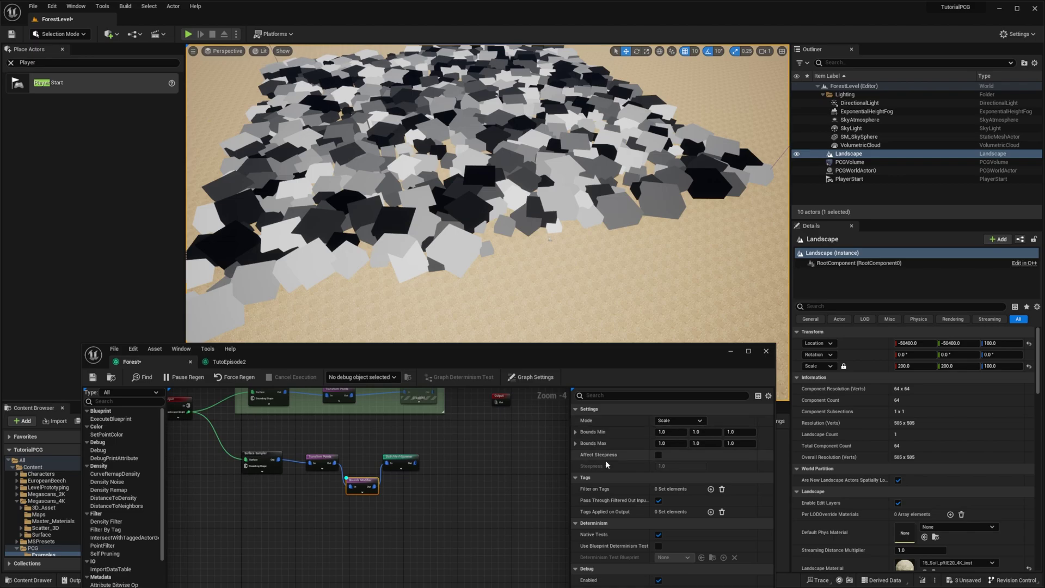
scroll(490, 286, up, 5)
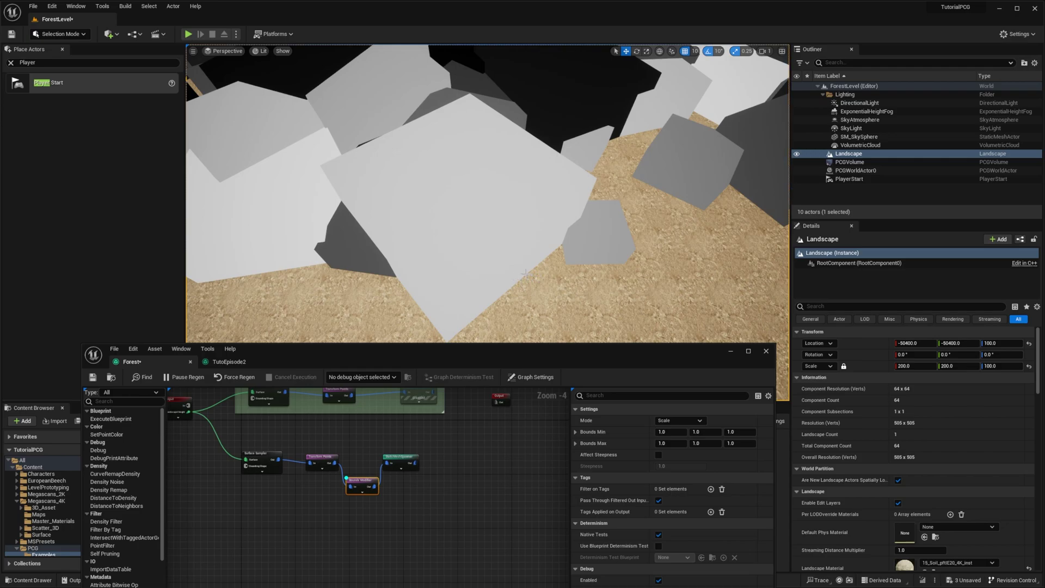
click(675, 431)
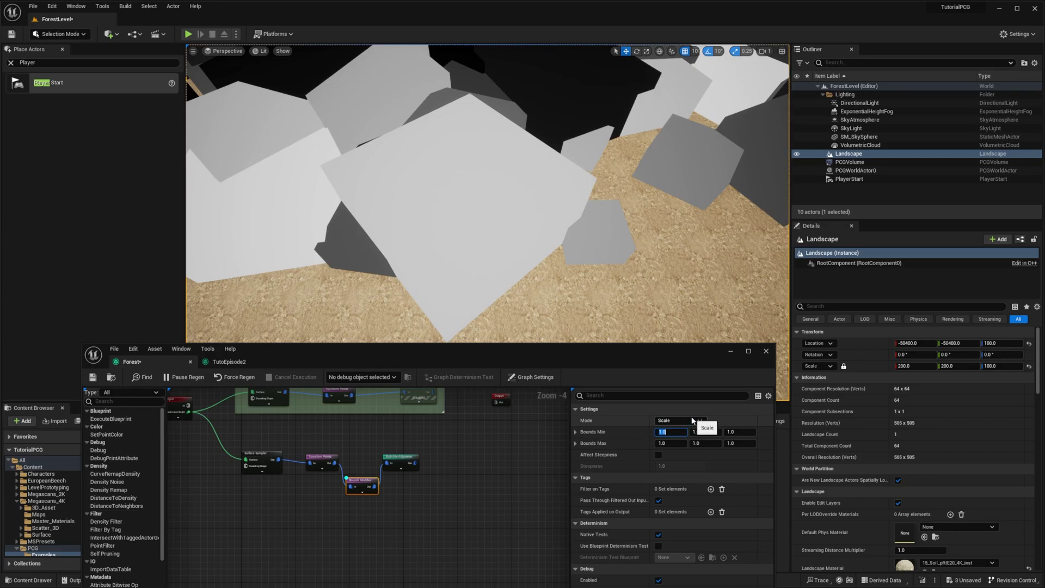
text(0.5)
key(Tab)
text(0)
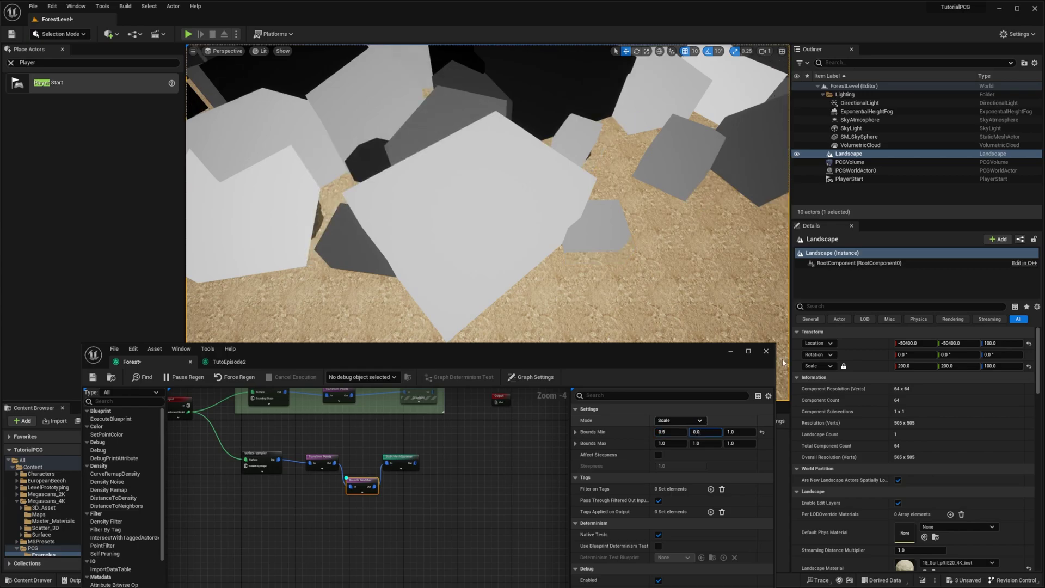
text(.5)
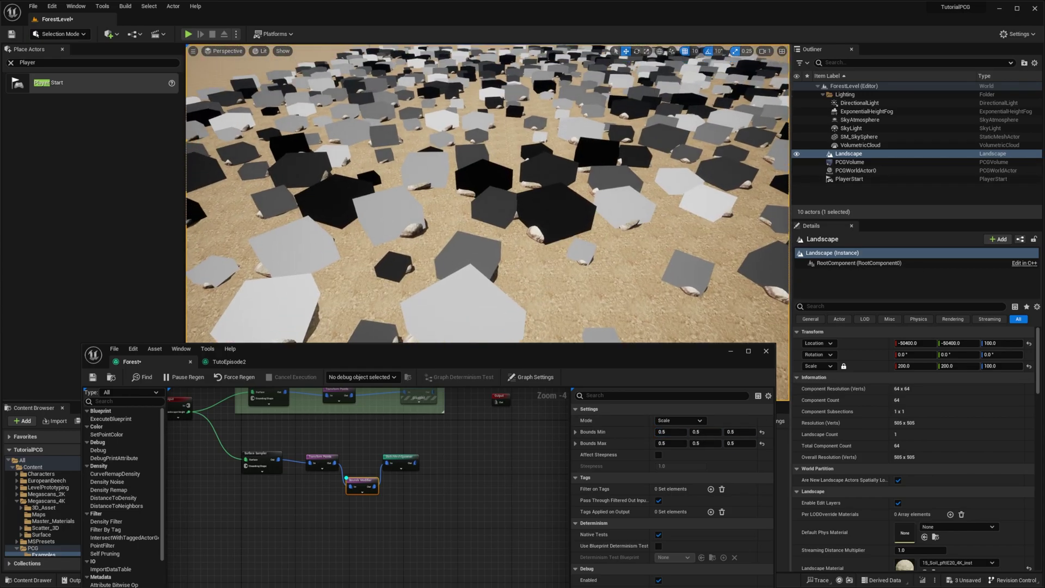
Toggle the Bounds Modifier's debug display to compare its point bounds with the rocks, leaving it on.
right_drag(488, 196, 472, 211)
right_drag(590, 255, 589, 255)
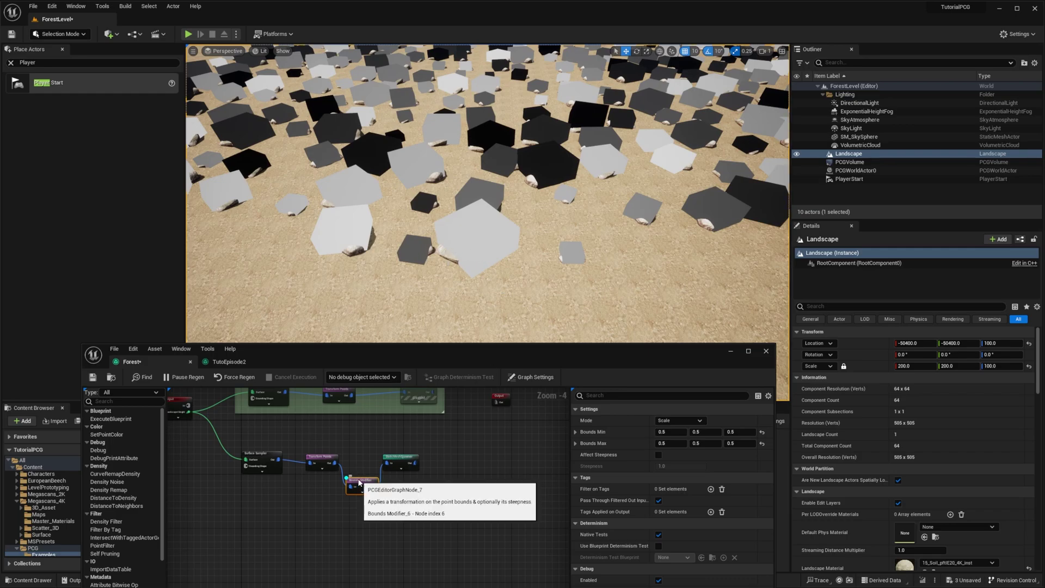
key(d)
key(d)
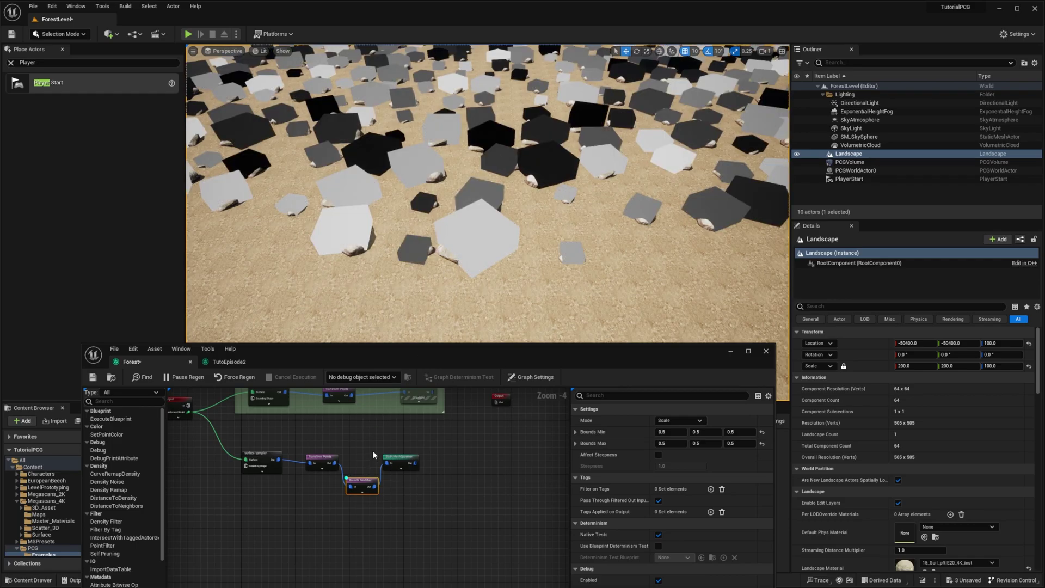
Set the Bounds Modifier's Bounds Min and Bounds Max to 0.45 in X and 0.6 in Y.
click(681, 431)
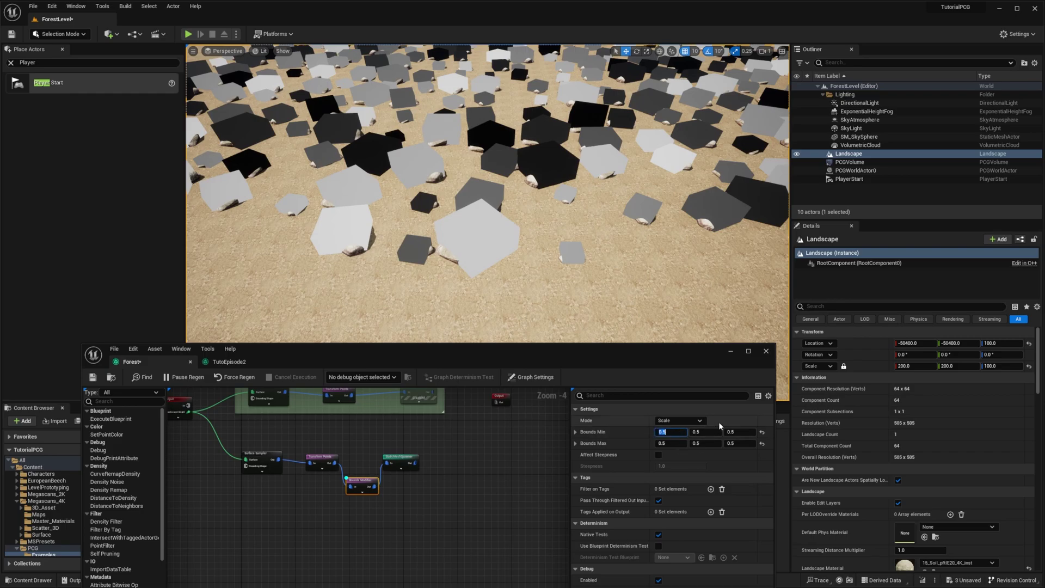
text(0.45)
key(Return)
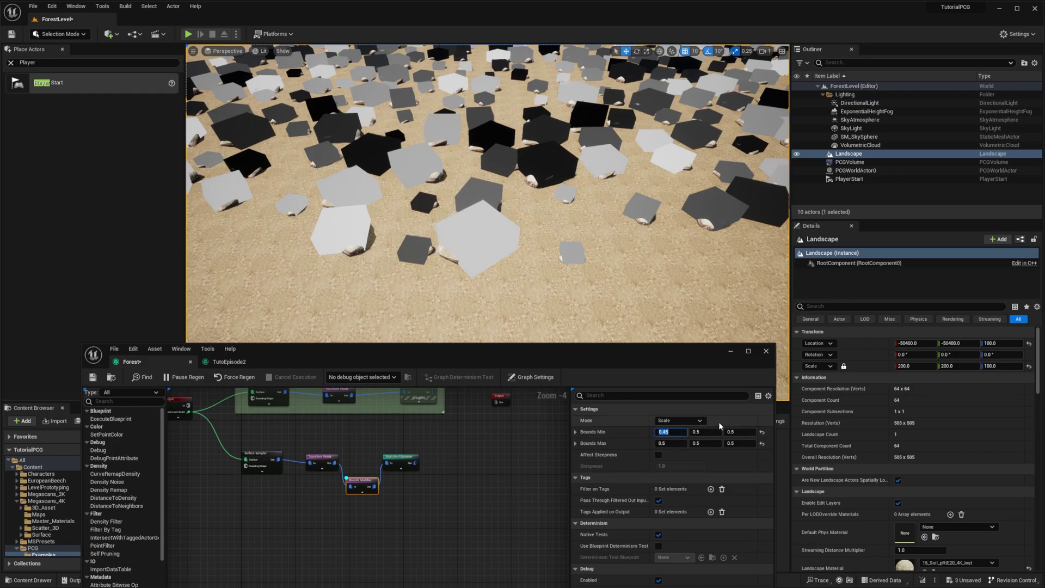
click(675, 441)
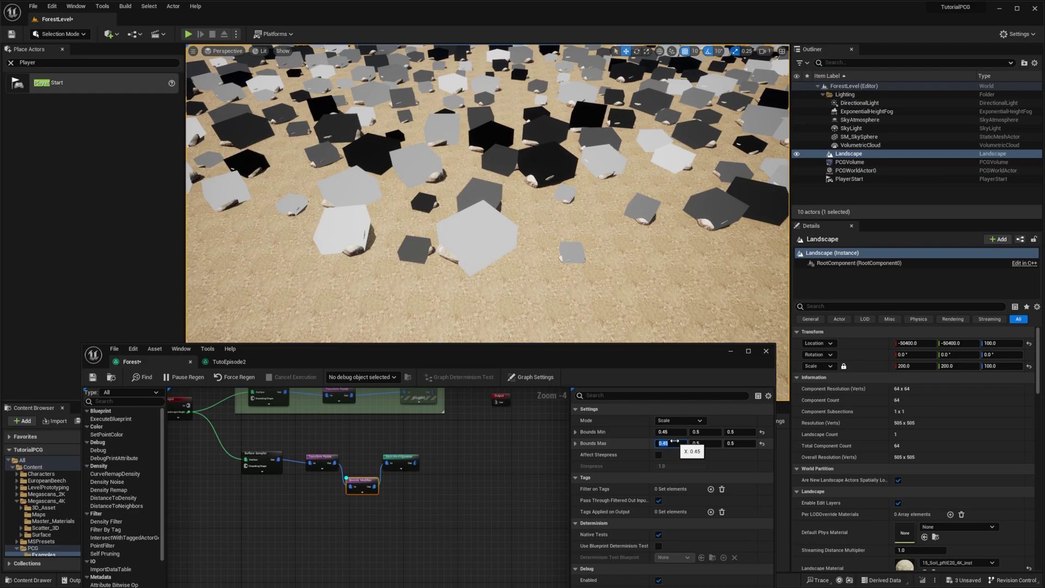
click(699, 432)
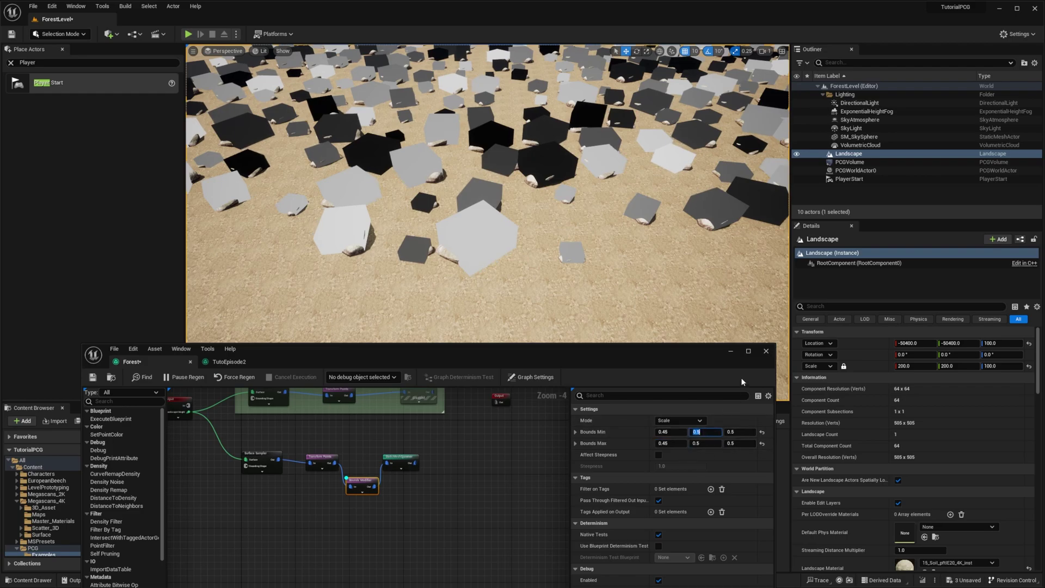
text(0.6)
key(Return)
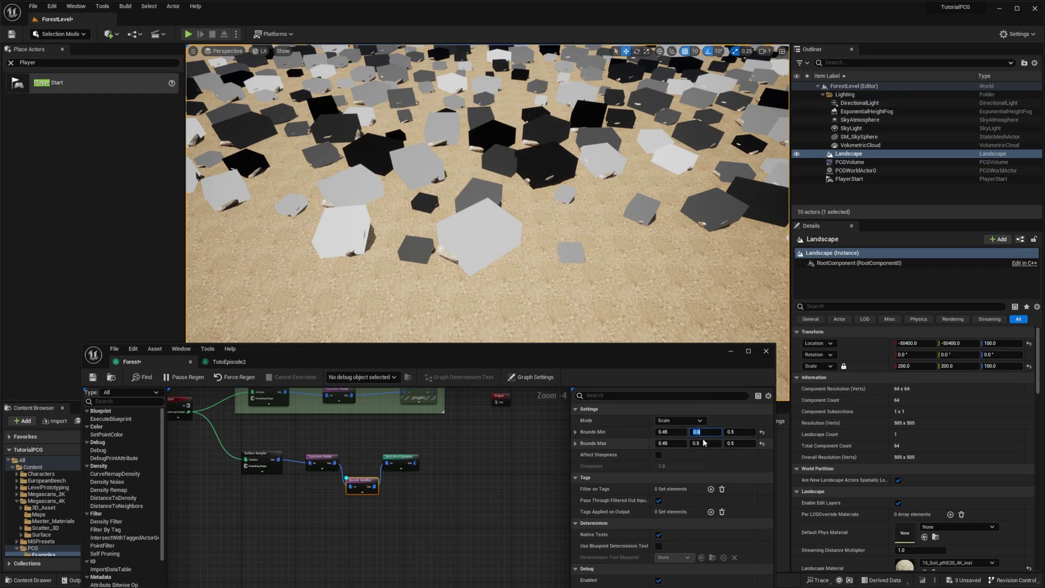
click(703, 443)
text(0)
key(Return)
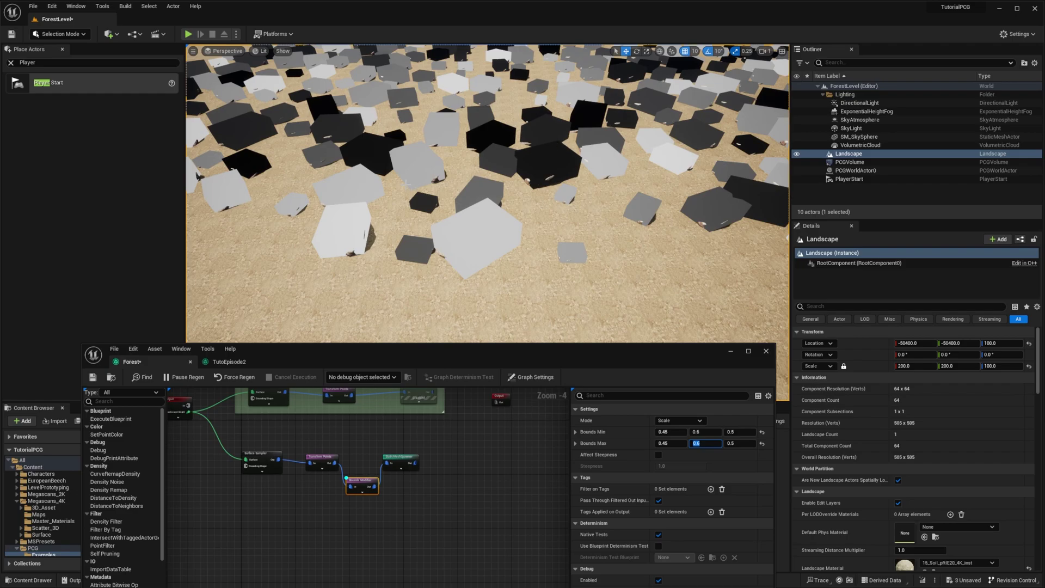
Check the adjusted bounds across the rock field and add a Self Pruning node beside the Bounds Modifier.
mouse_move(487, 217)
right_down()
mouse_move(493, 185)
mouse_move(506, 220)
right_up()
key(w)
right_drag(487, 179, 469, 241)
right_drag(322, 248, 276, 222)
right_drag(406, 222, 406, 195)
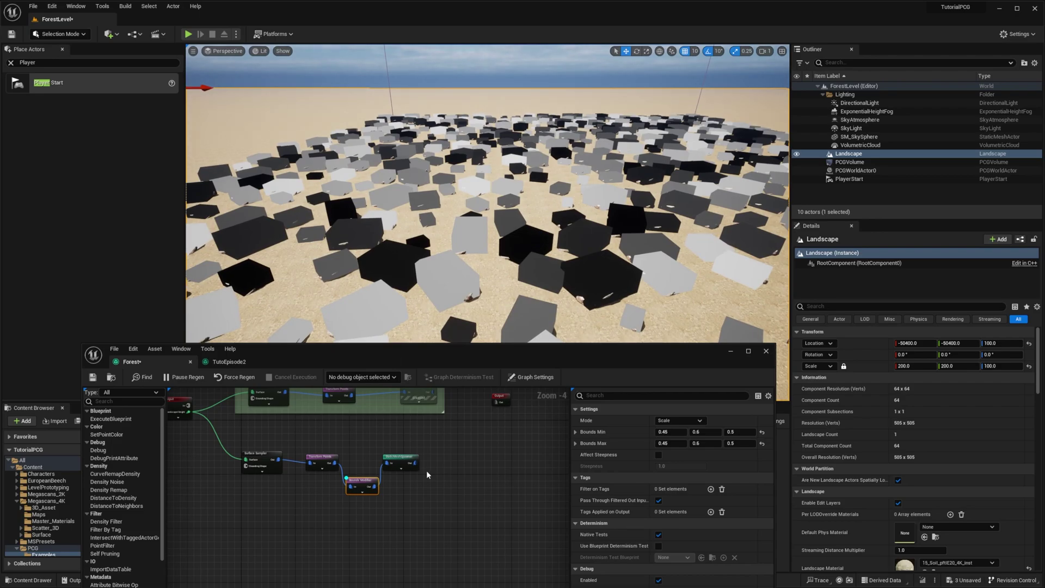
right_click(422, 494)
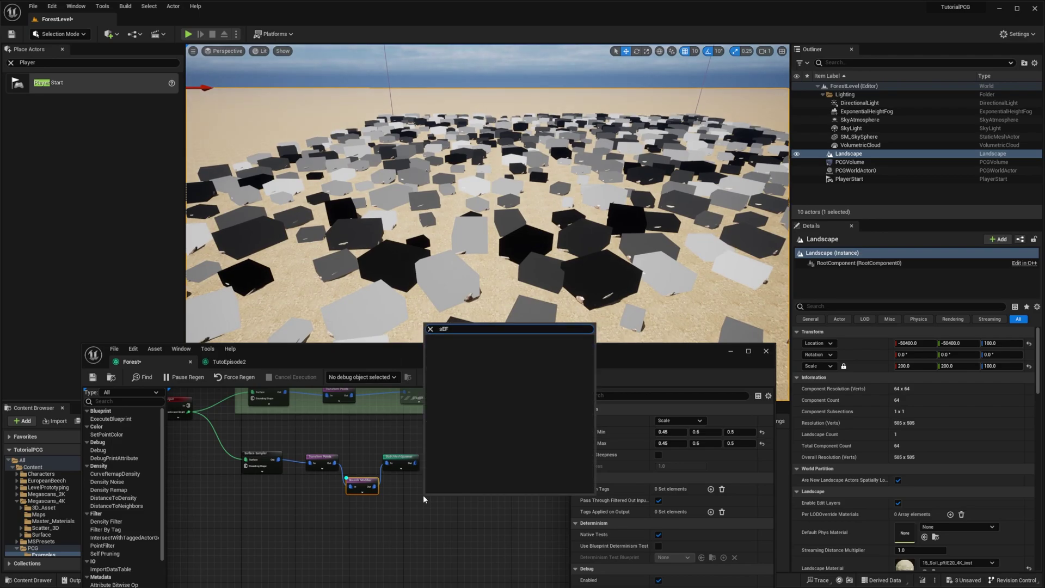
text(sel)
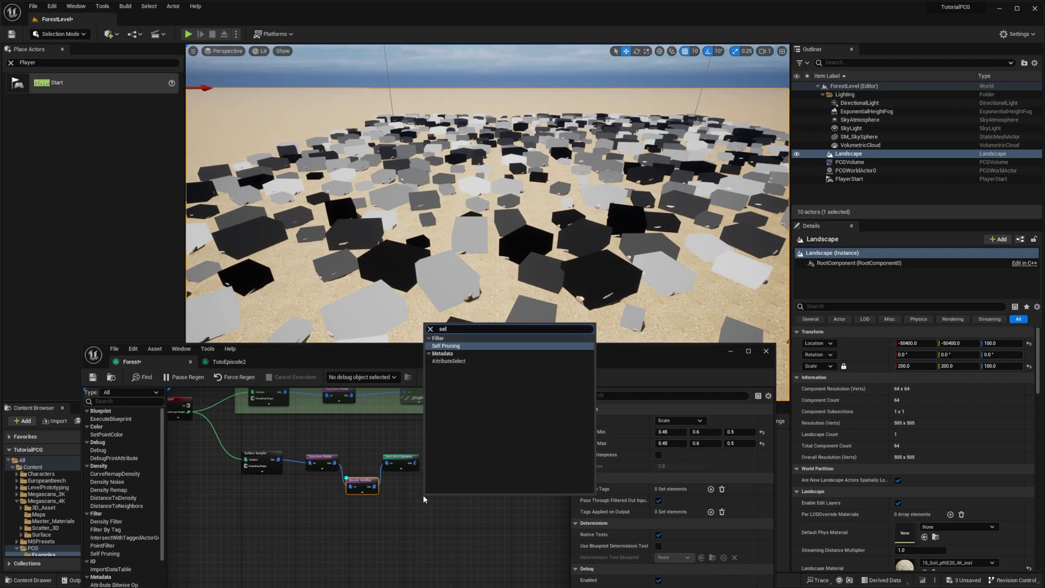
key(Return)
drag(442, 505, 419, 495)
Make room beside the rock Static Mesh Spawner and wire Self Pruning between it and the Bounds Modifier.
click(401, 456)
drag(402, 457, 432, 454)
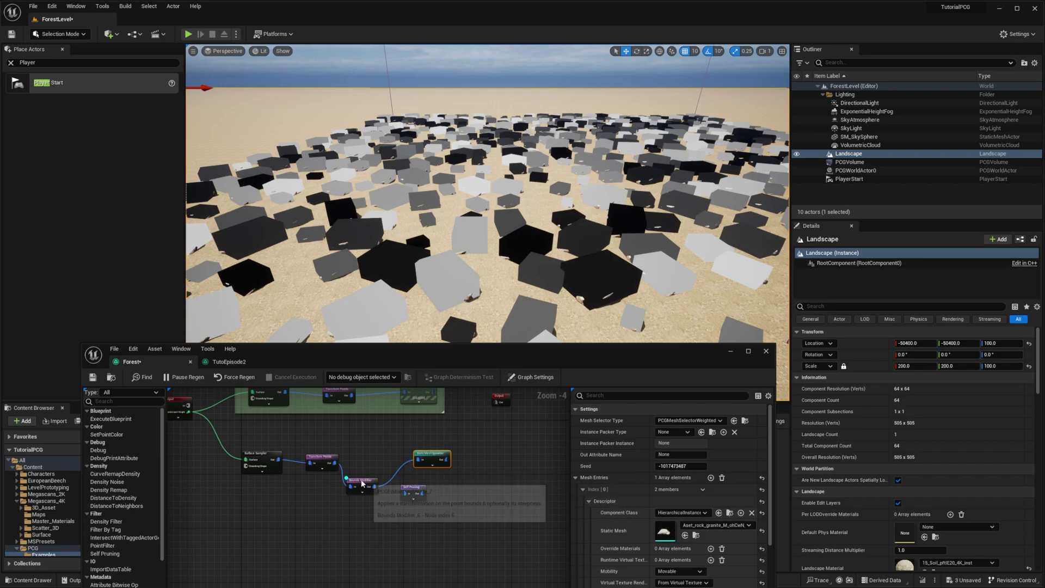
alt+click(395, 474)
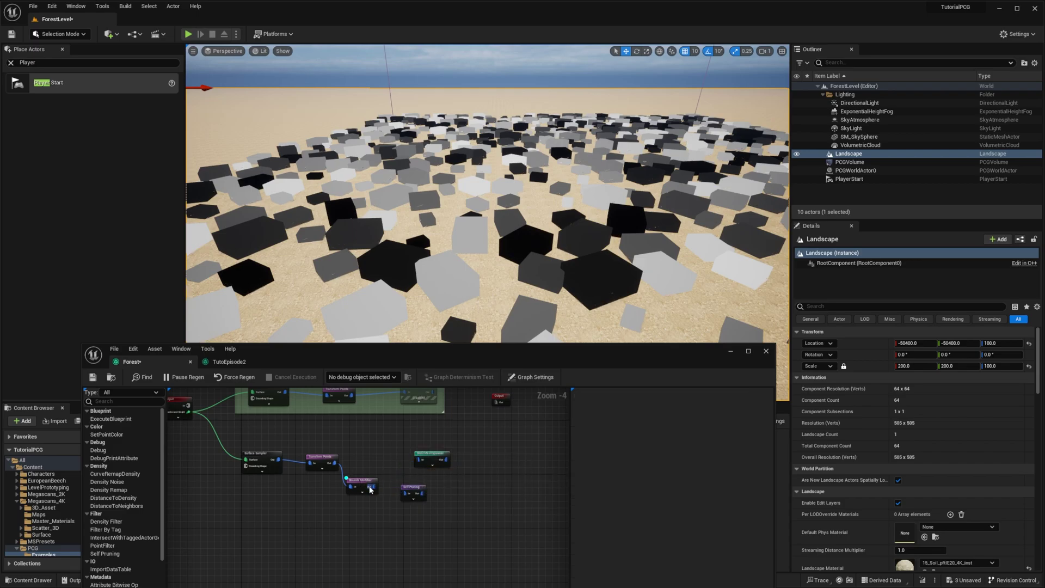
drag(373, 487, 404, 489)
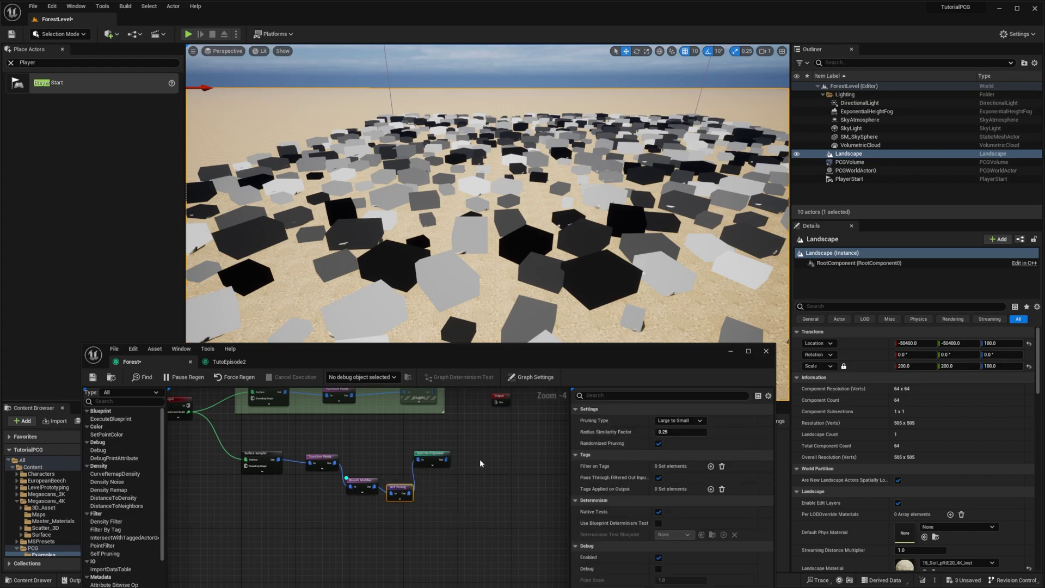
Toggle the Bounds Modifier's debug display to inspect the bare rocks, and turn on debug for the Self Pruning node.
click(361, 480)
right_drag(502, 290, 522, 330)
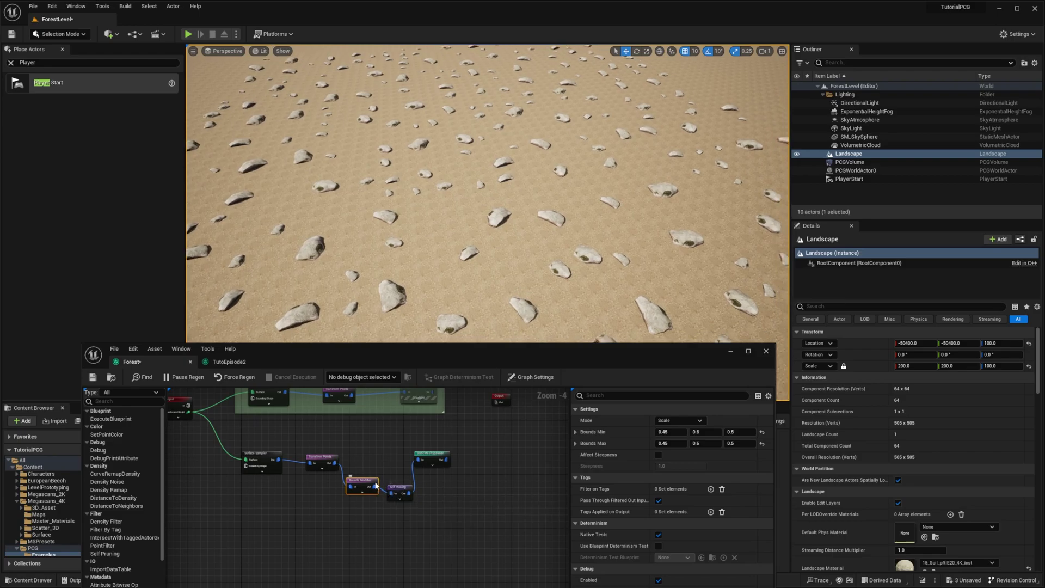
click(403, 493)
key(d)
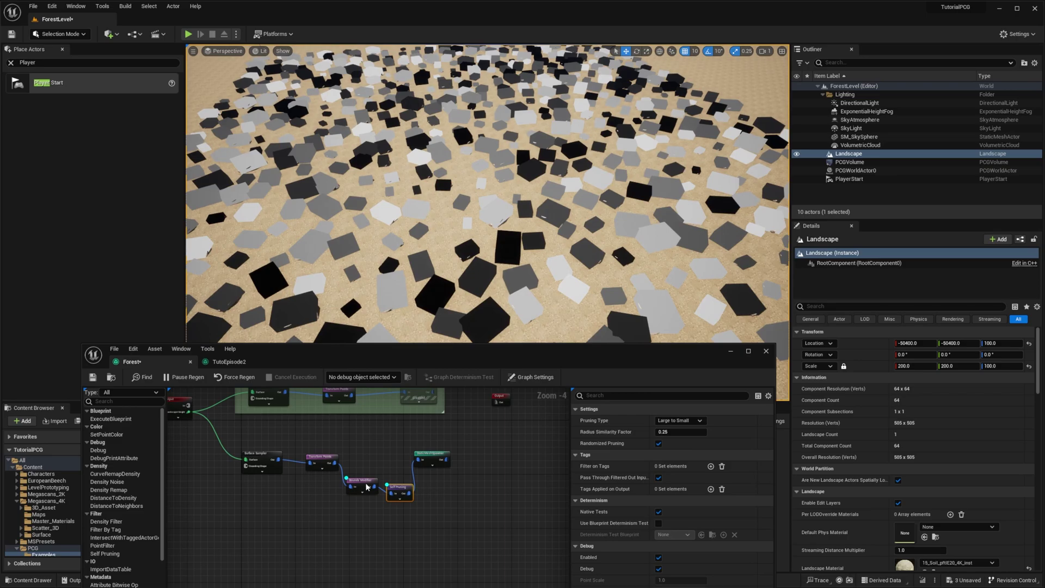
Toggle the Bounds Modifier's debug display to compare the points before and after pruning, leaving it off.
click(364, 482)
key(d)
key(d)
key(d)
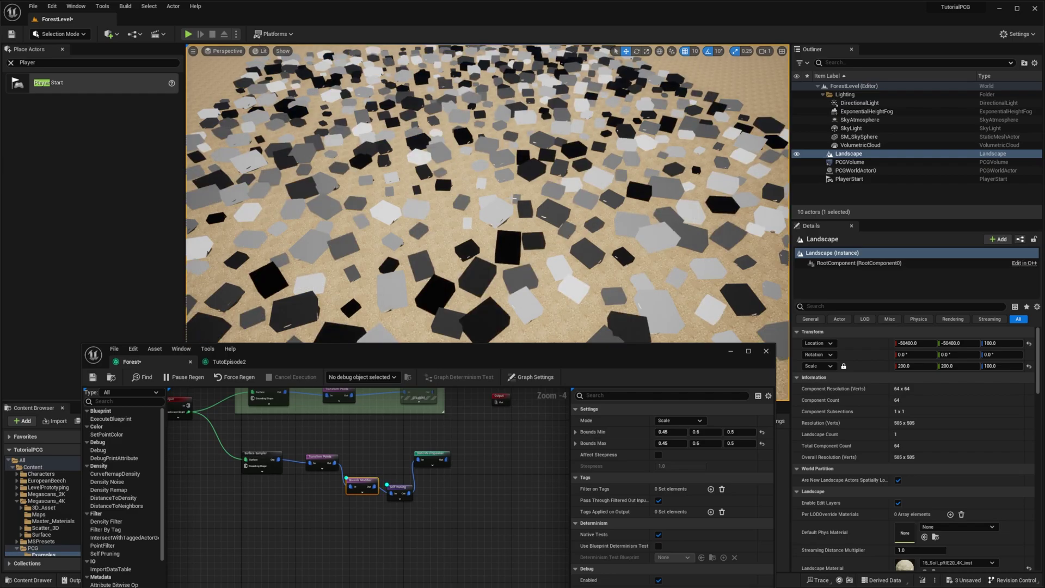
Try the Small to Large and All Equal pruning types on the Self Pruning node, and restore Large to Small.
click(399, 488)
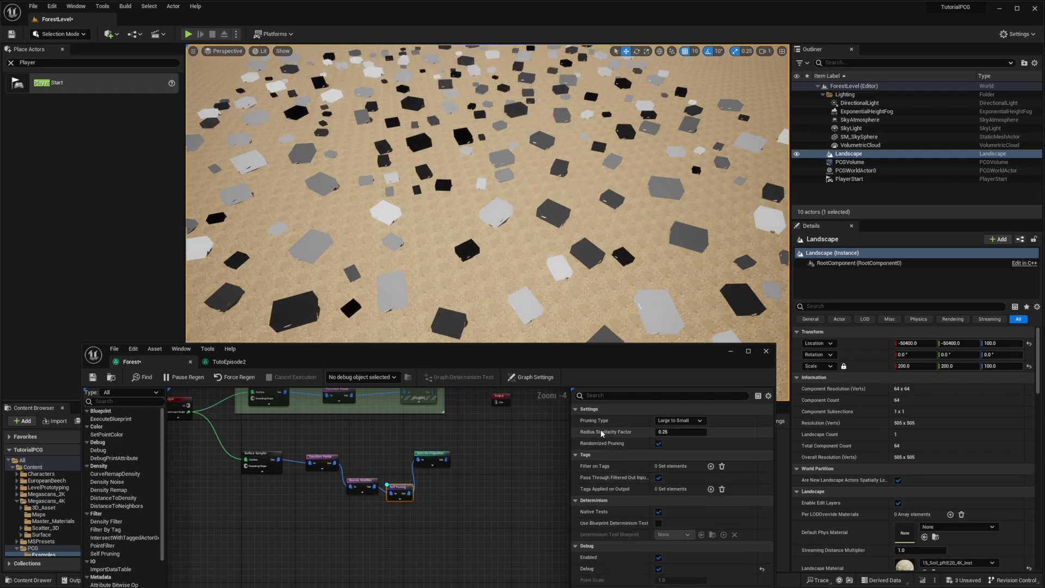
click(673, 423)
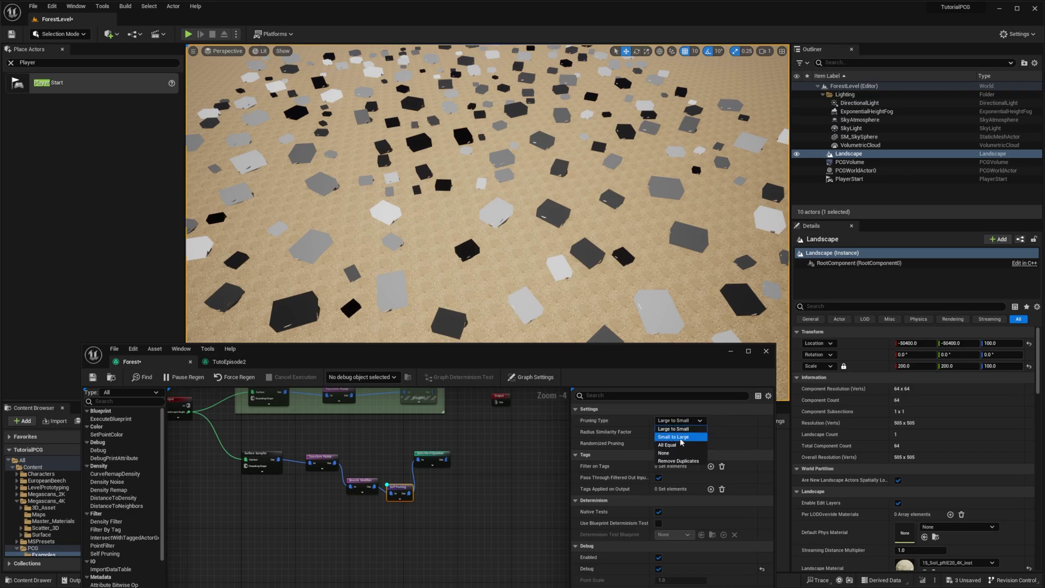
click(680, 437)
right_drag(547, 186, 591, 180)
click(678, 421)
click(685, 445)
click(678, 421)
click(687, 430)
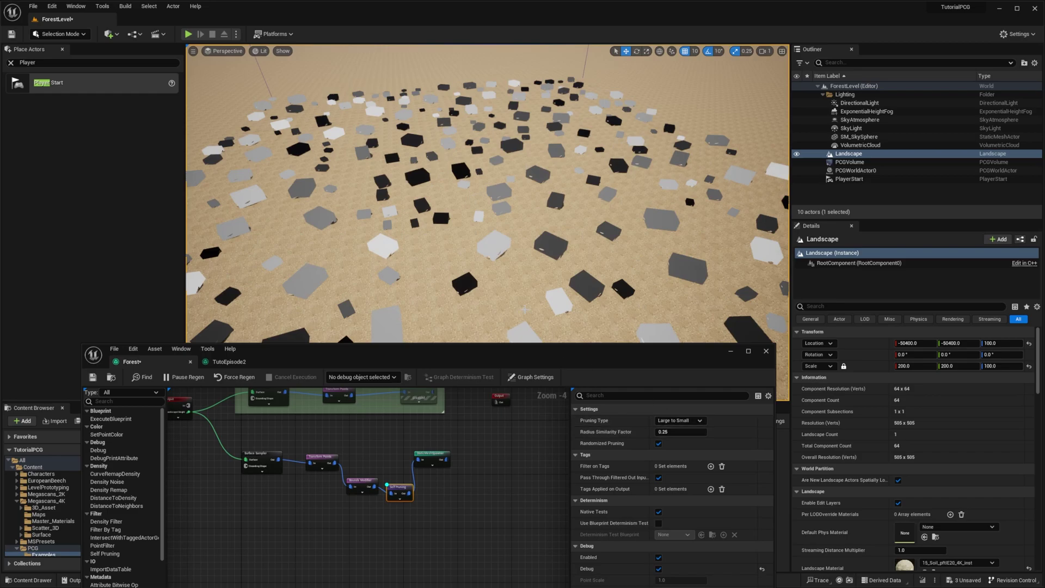
Turn off the Self Pruning node's debug display and look over the pruned rock field.
right_drag(218, 152, 218, 152)
right_drag(488, 190, 487, 163)
key(d)
right_drag(546, 290, 545, 289)
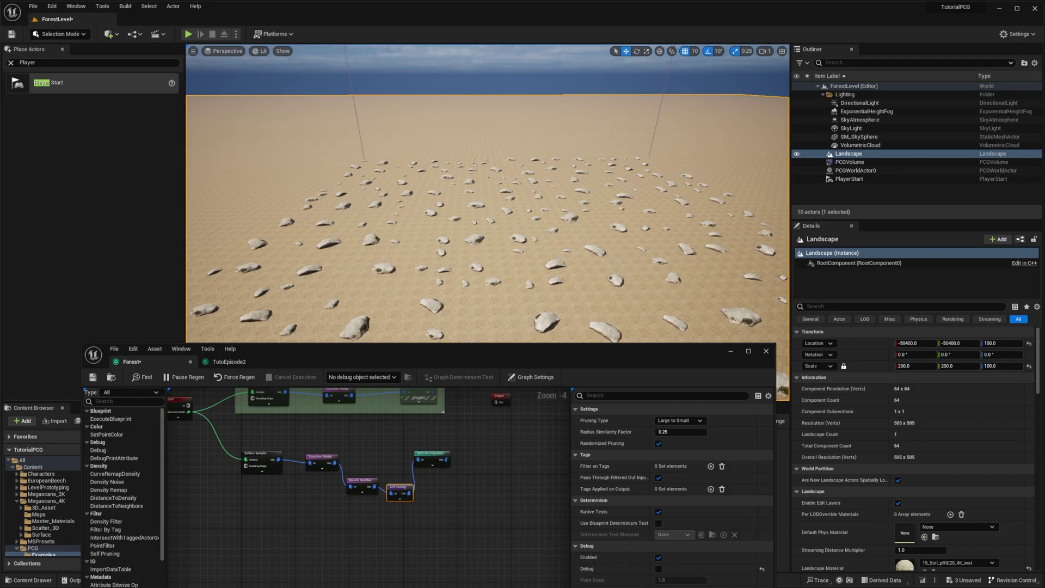
right_drag(545, 289, 545, 290)
Space out the rock branch's nodes and enclose them all in a comment box titled "Rocks".
drag(431, 457, 455, 459)
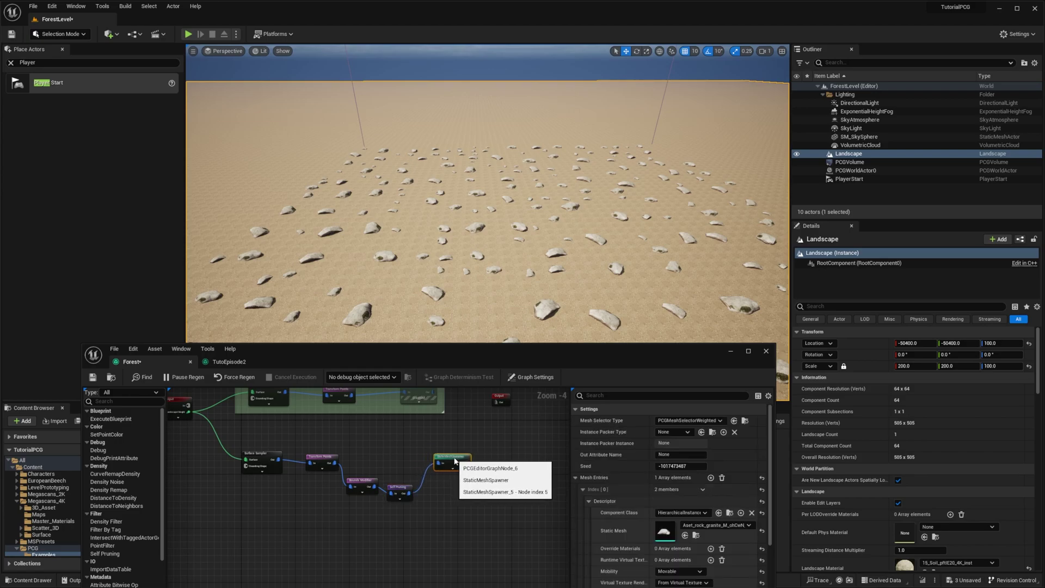
drag(399, 488, 312, 462)
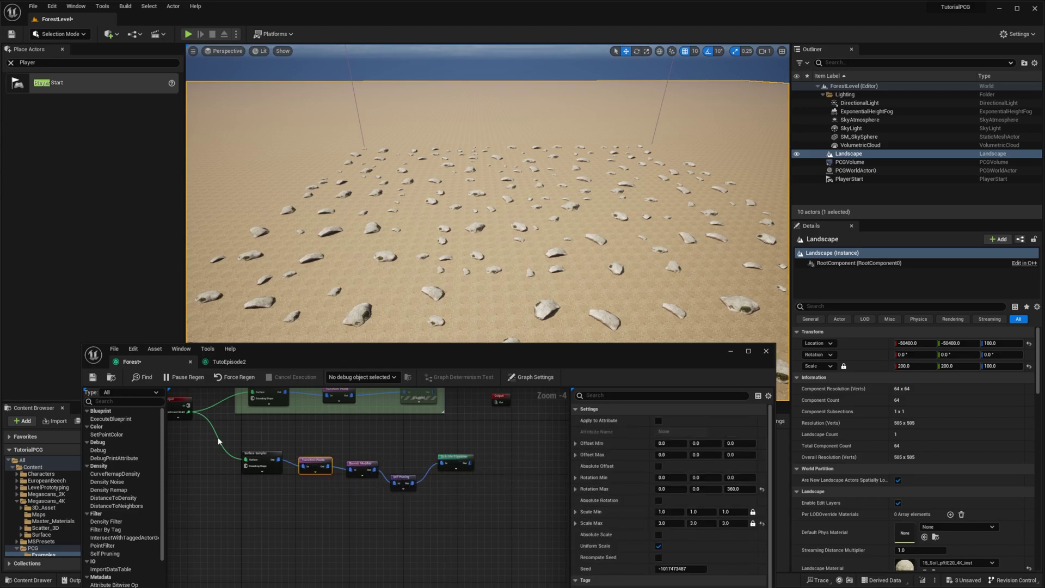
drag(236, 436, 483, 505)
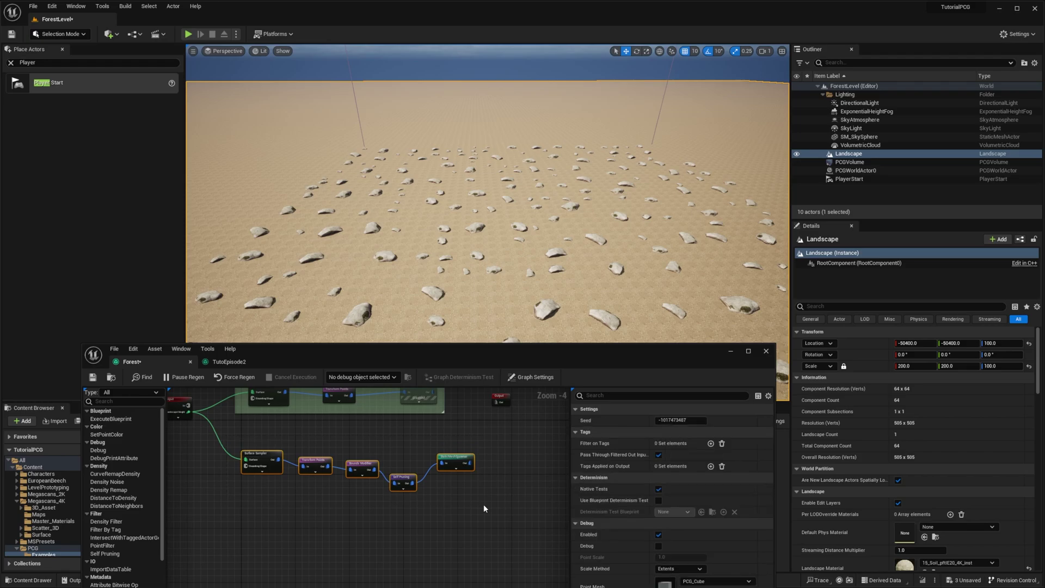
key(c)
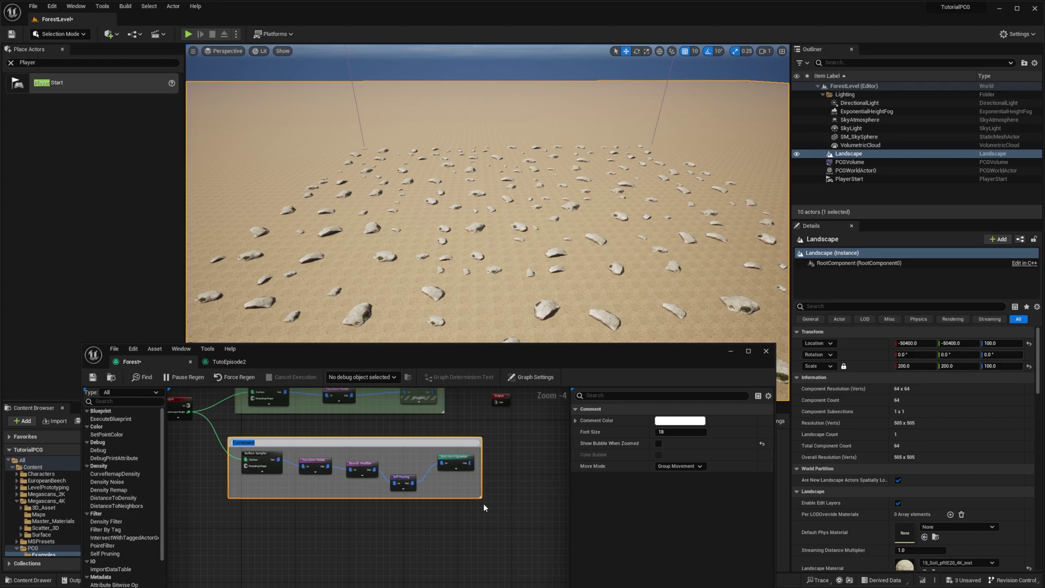
text(Rocks)
key(Return)
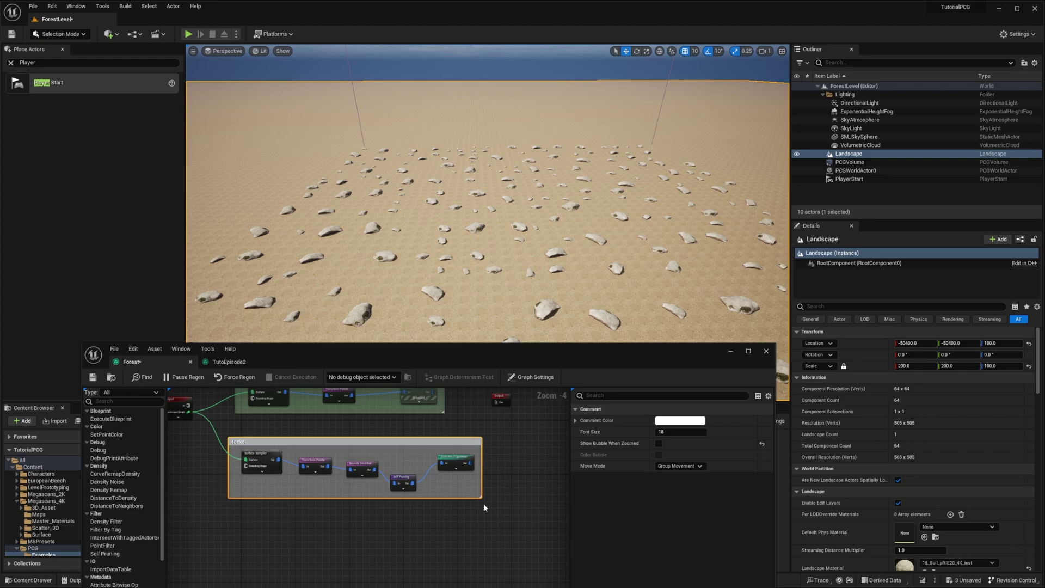
Change the comment color of the Rocks box to grey.
click(680, 420)
drag(791, 473, 813, 436)
click(499, 428)
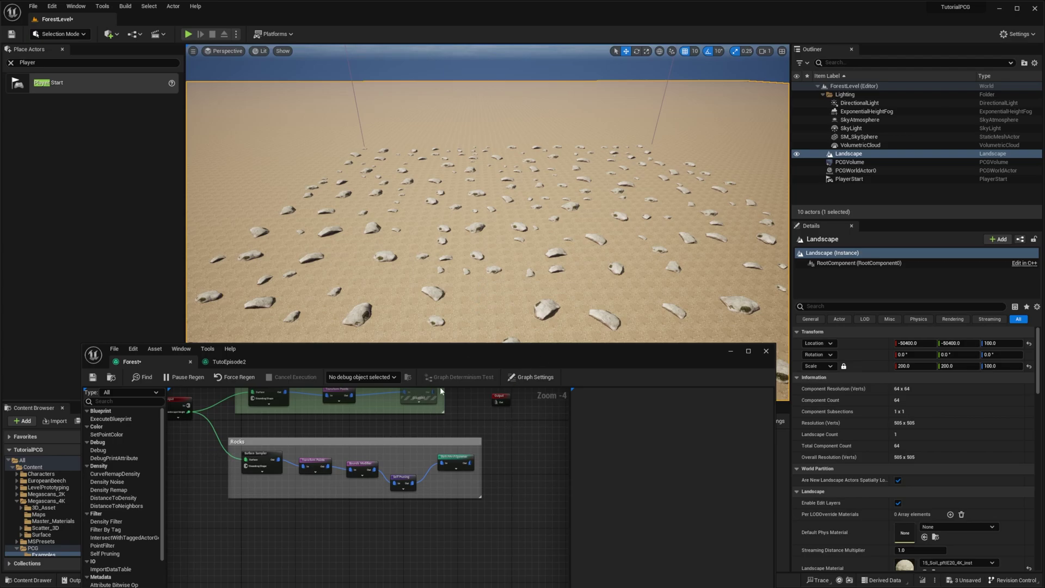
Re-enable the Static Mesh Spawner in the Trees branch and play the level with the graph window minimized.
right_drag(508, 445, 528, 486)
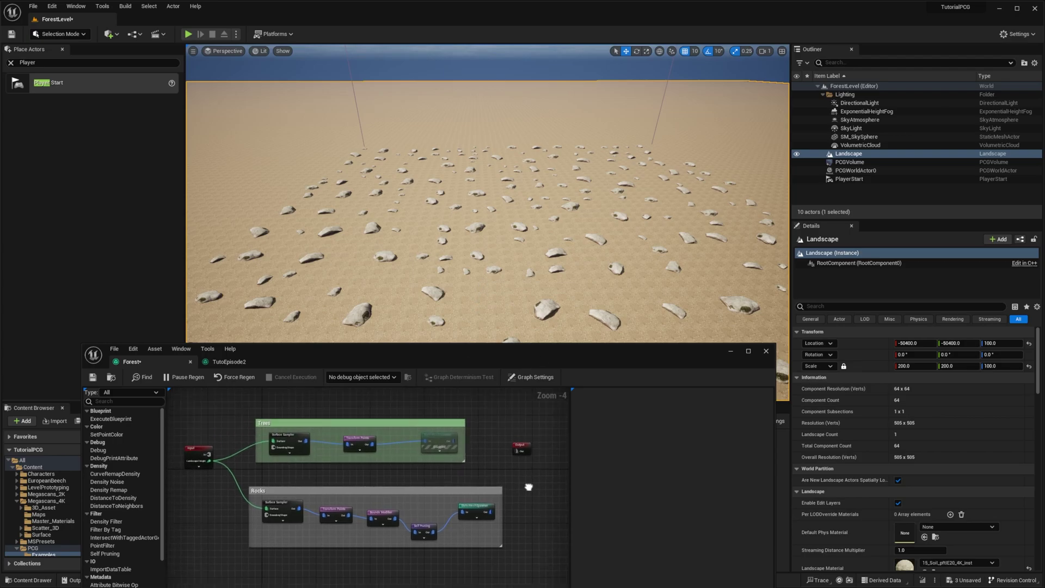
click(447, 443)
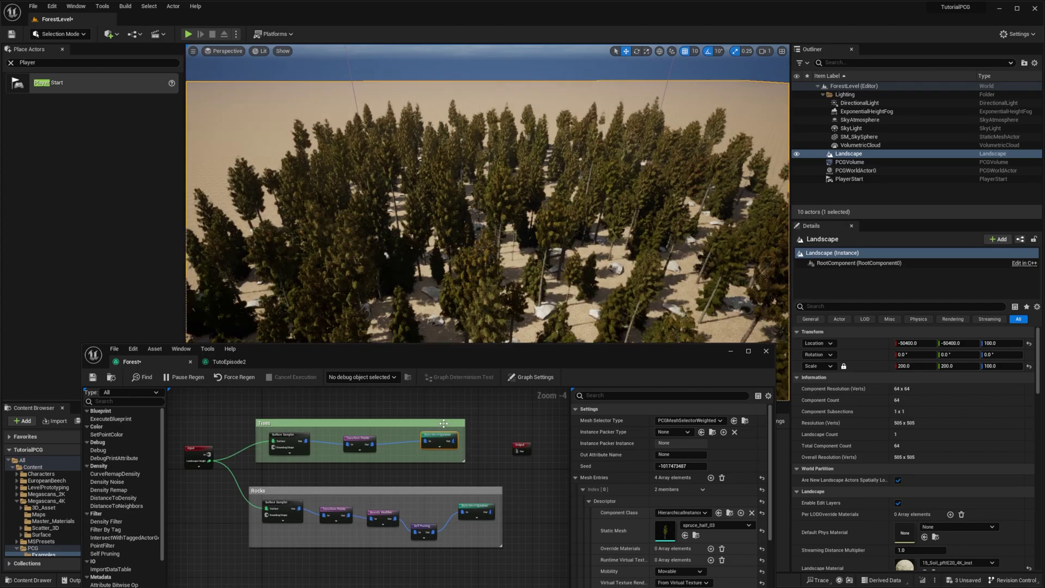
key(alt+p)
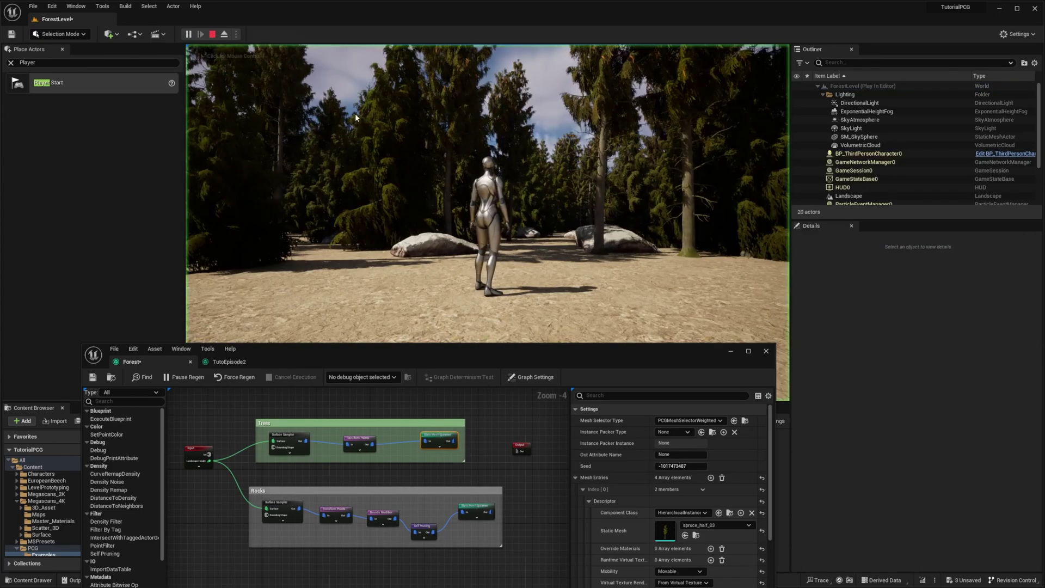
click(731, 352)
click(729, 360)
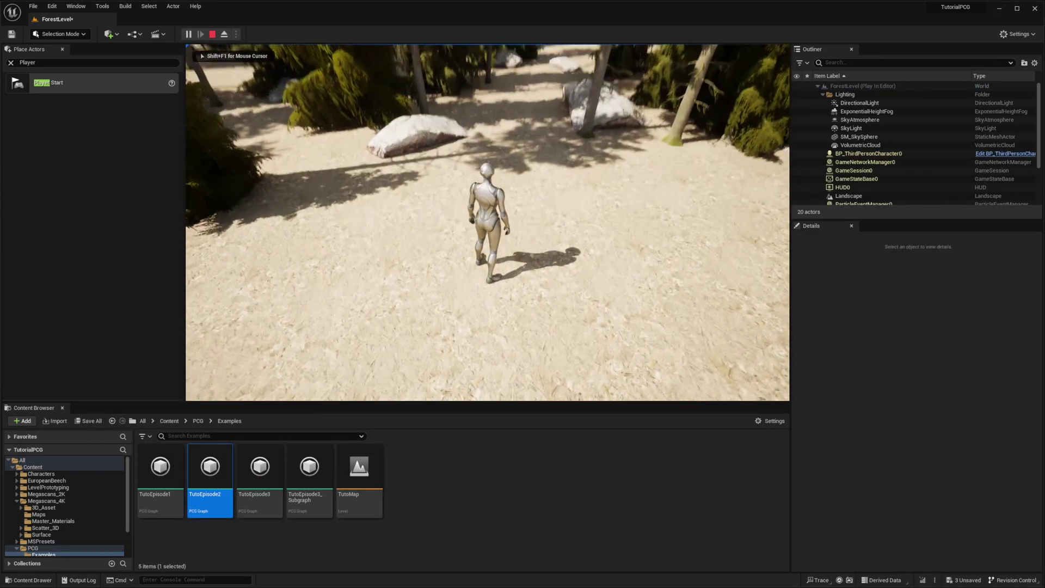
Walk the character through the forest to inspect the trees and rocks, and end the play session.
key(w)
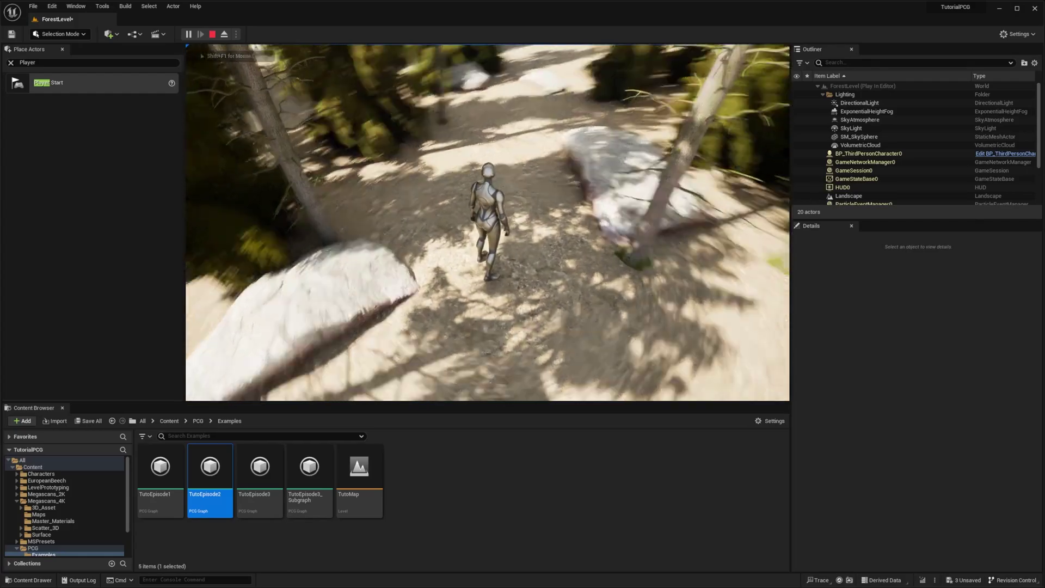
key(w)
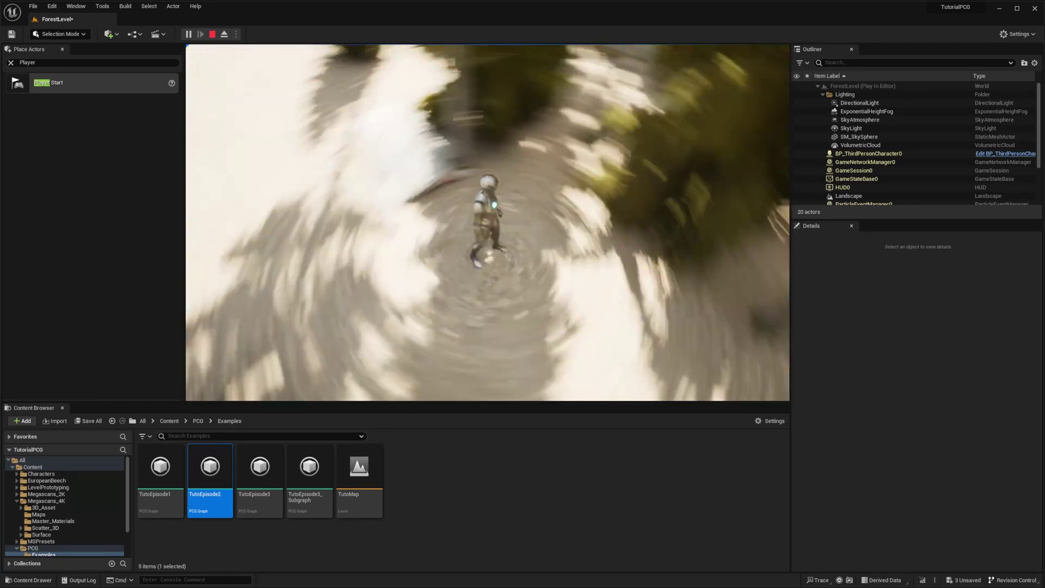
key(w)
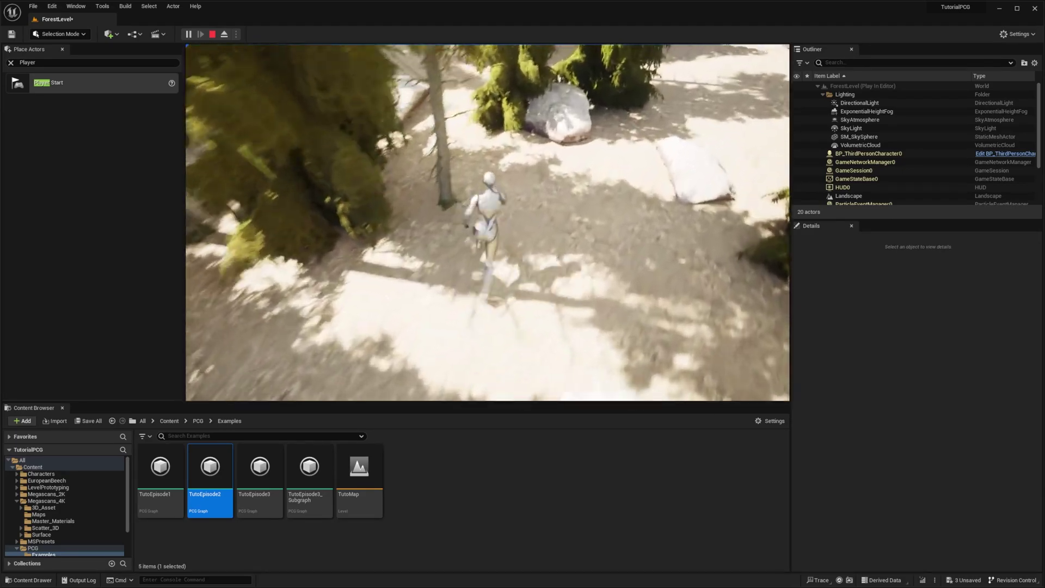
key(w)
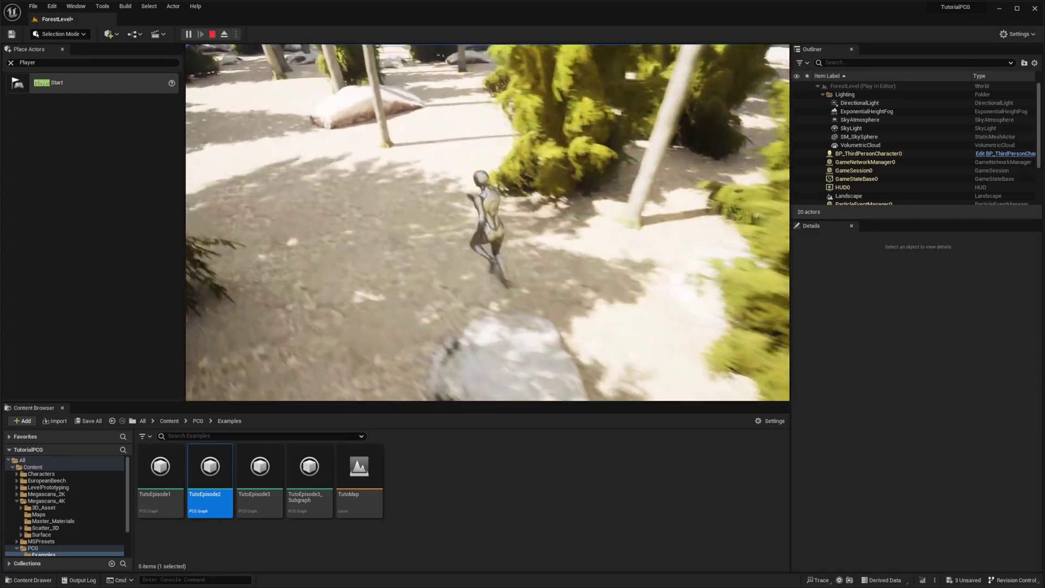
key(w)
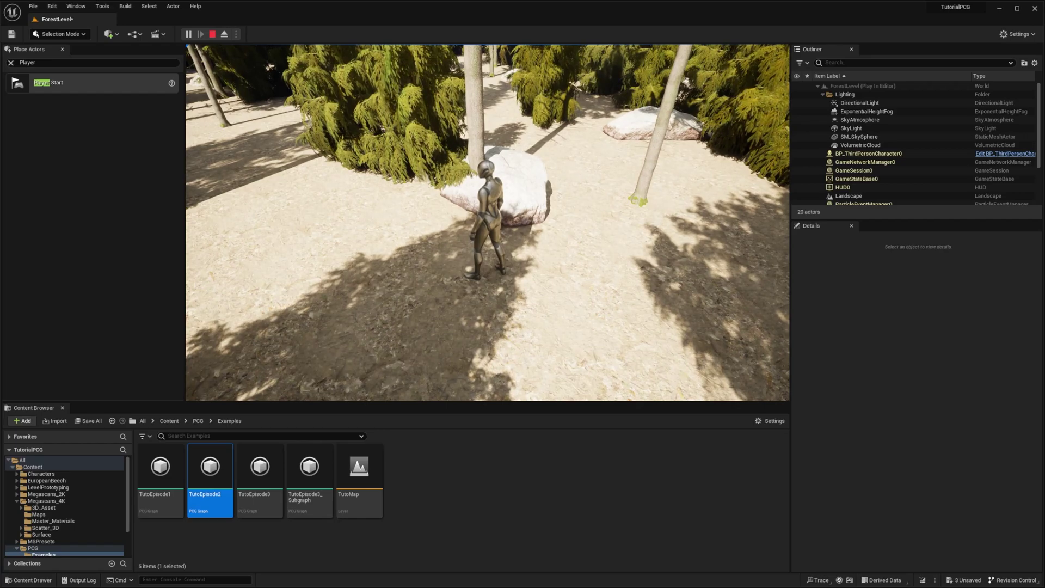
key(Escape)
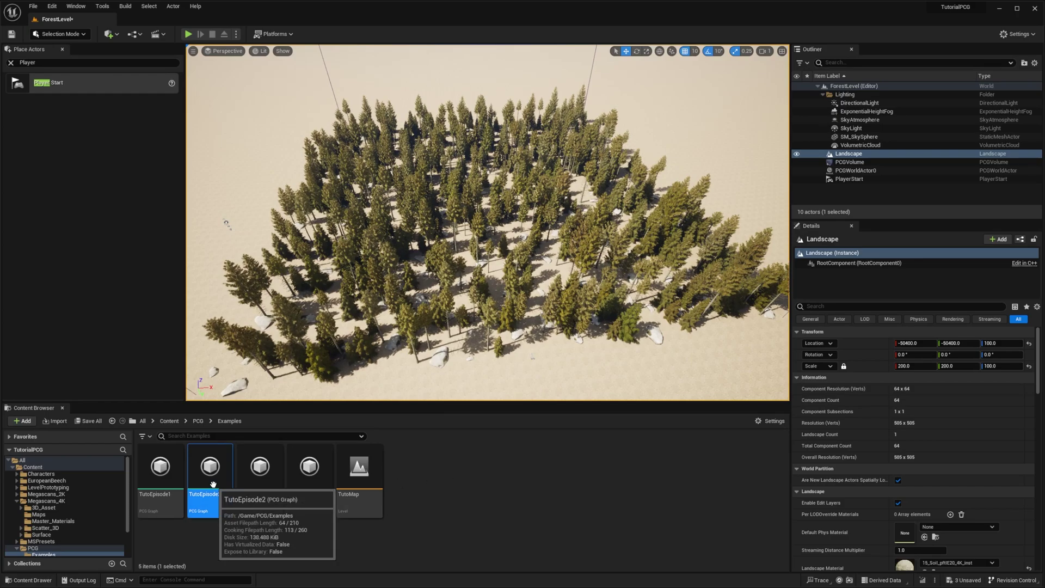
Open the Forest graph from the PCG folder and move its window up over the viewport.
click(197, 420)
double_click(210, 470)
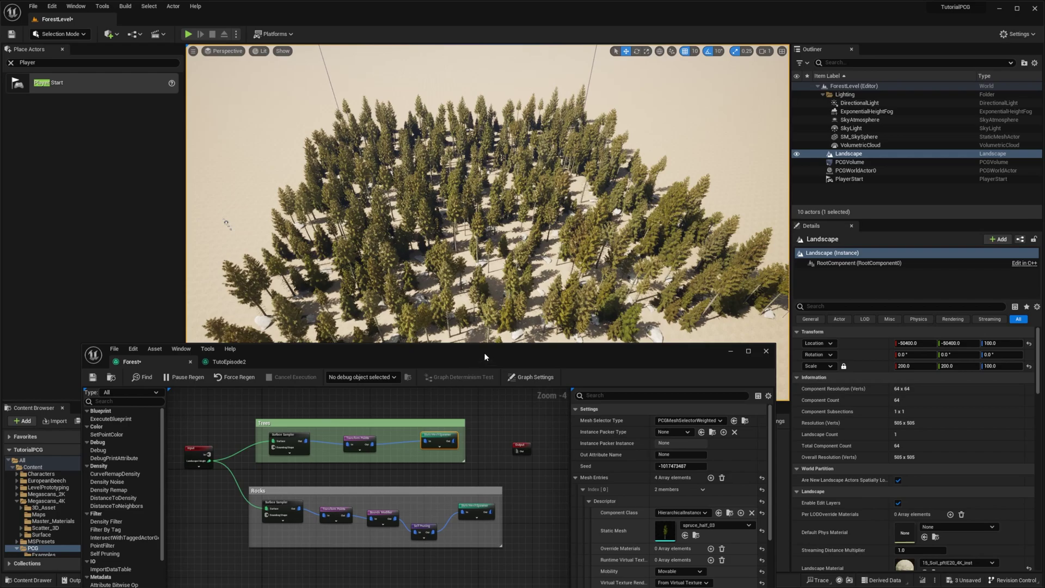
drag(484, 357, 517, 276)
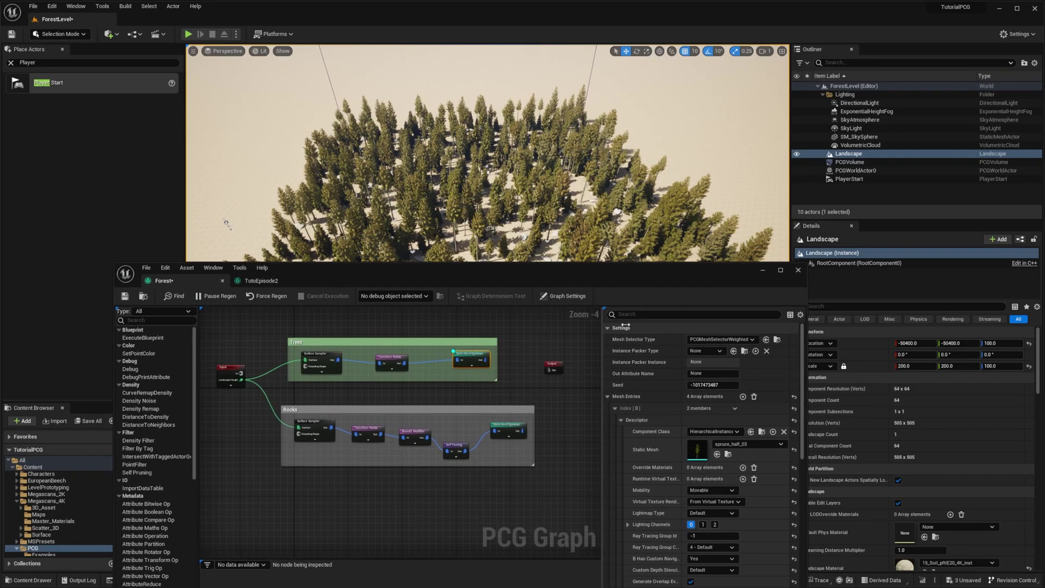
Minimize the graph window and examine from several angles how the rocks sit among the trees.
click(762, 270)
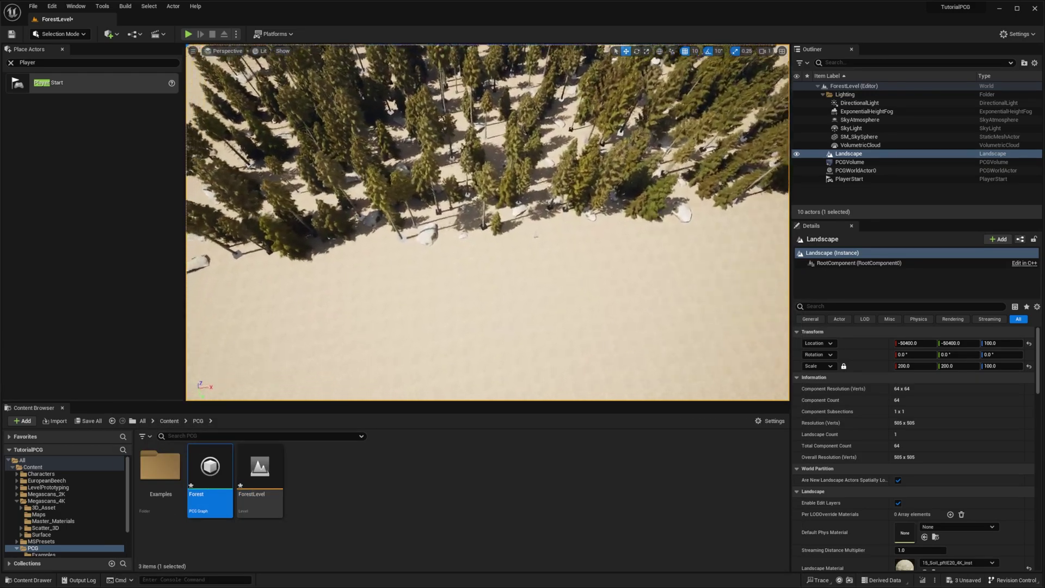
key(w)
right_drag(515, 283, 493, 245)
right_drag(373, 352, 191, 337)
key(w)
key(d)
right_drag(332, 329, 340, 345)
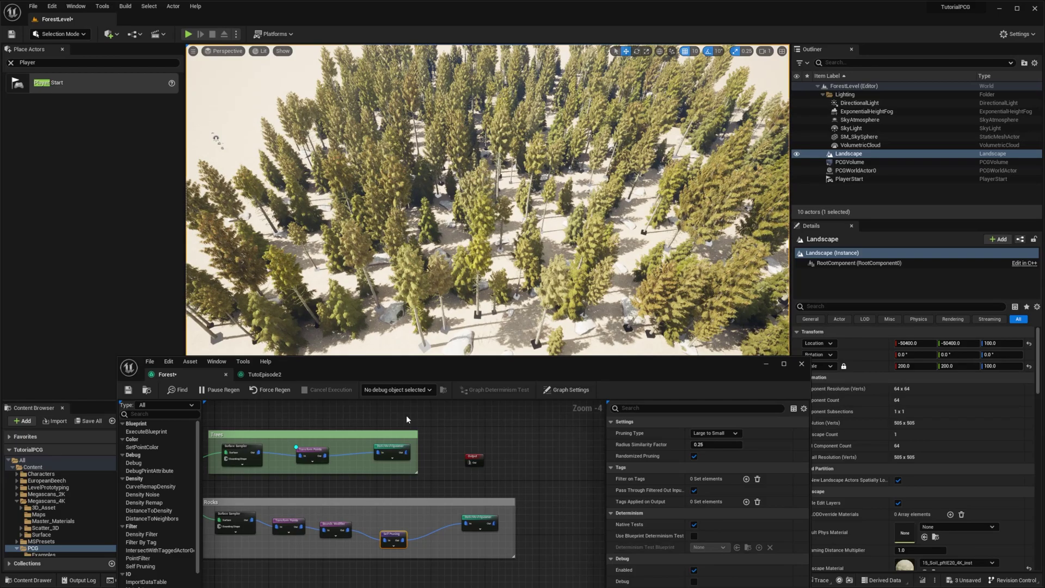
Add a Difference node to the Rocks branch, with Self Pruning as its Source and the trees' Transform Points as its Differences.
right_click(417, 520)
text(diff)
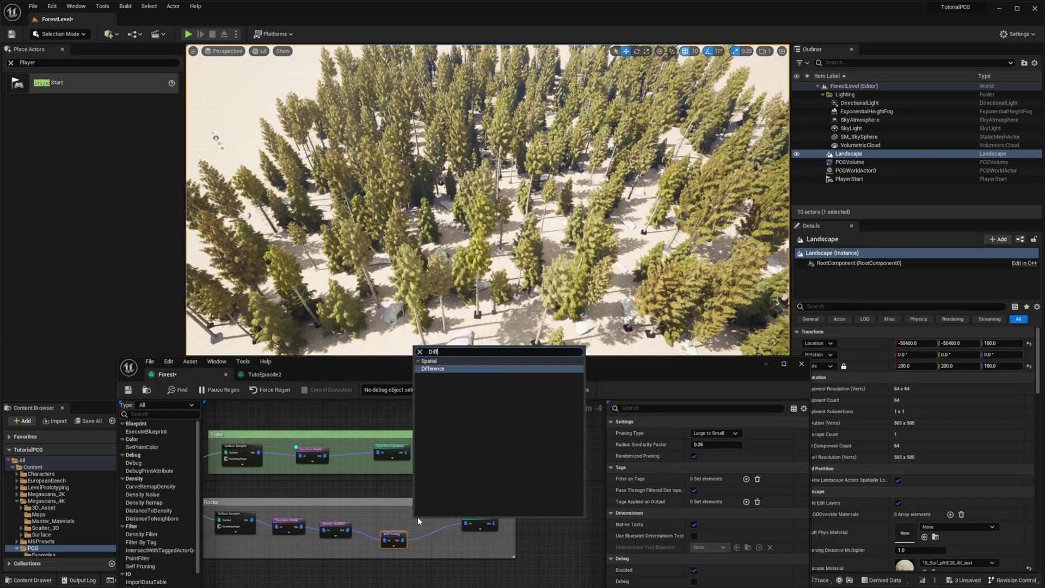
key(Return)
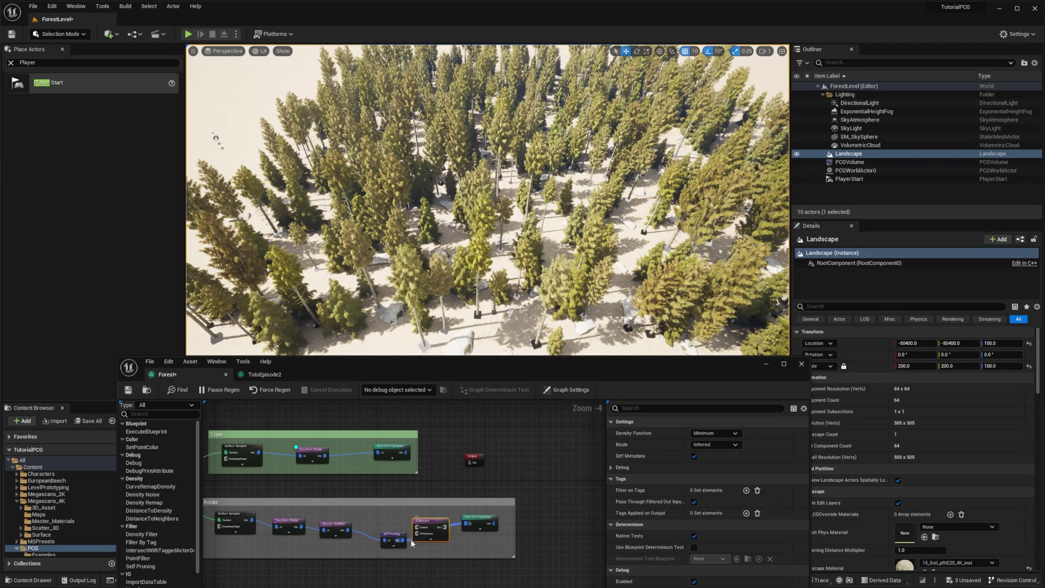
click(402, 541)
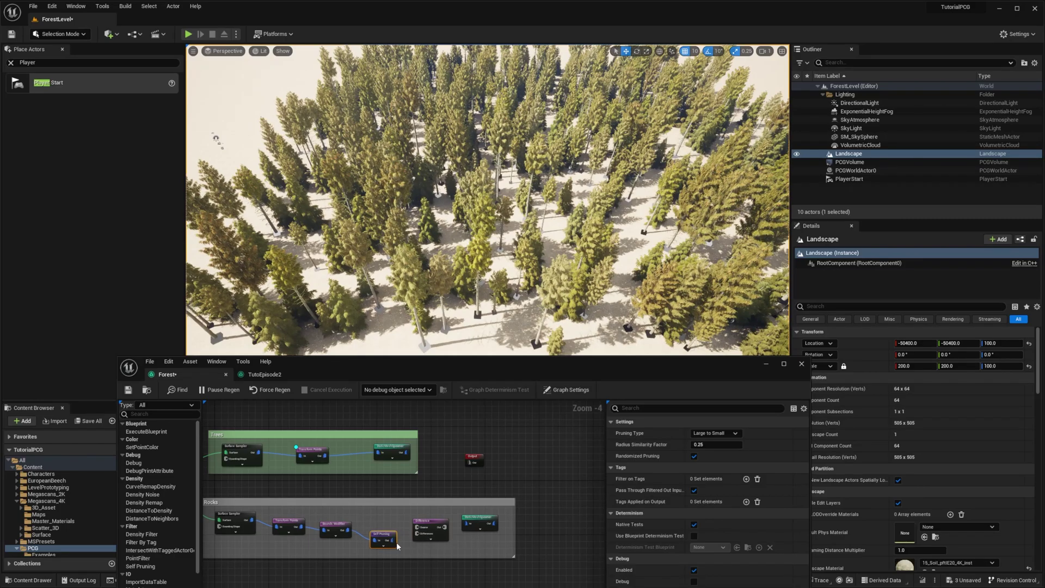
drag(393, 540, 419, 529)
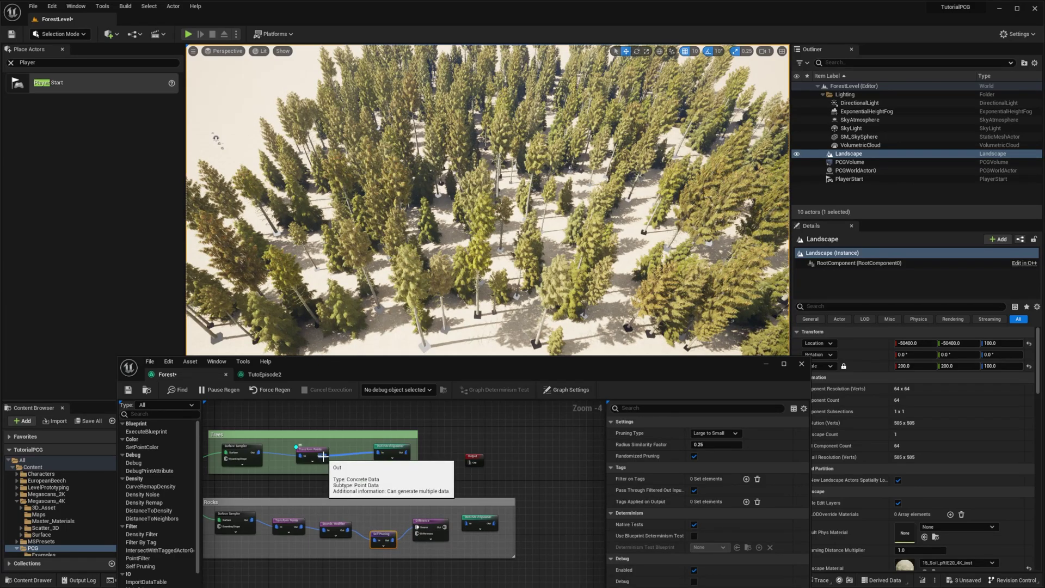
drag(326, 455, 420, 536)
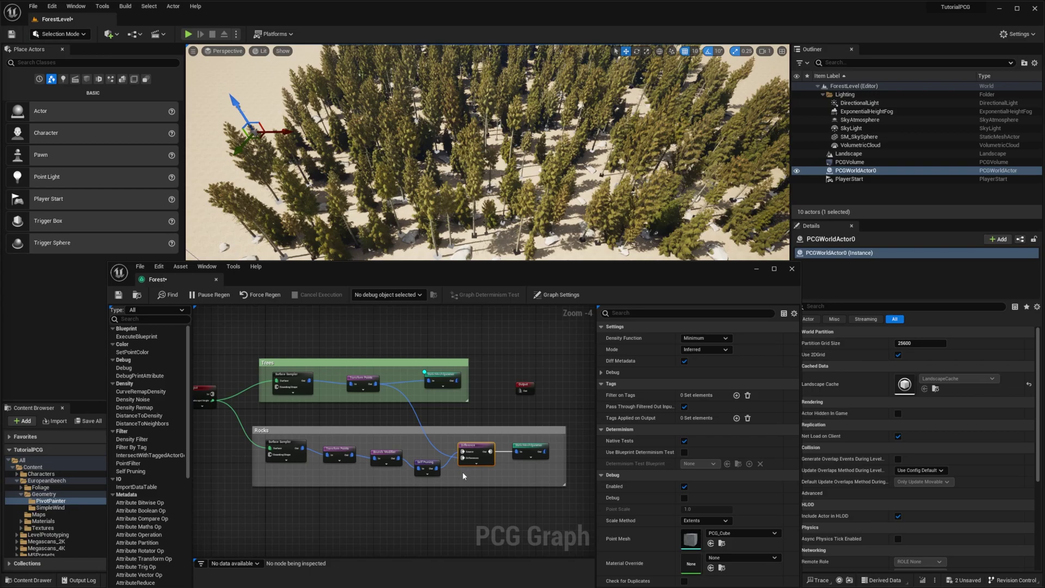
Set the Difference node's Density Function to Binary.
click(428, 465)
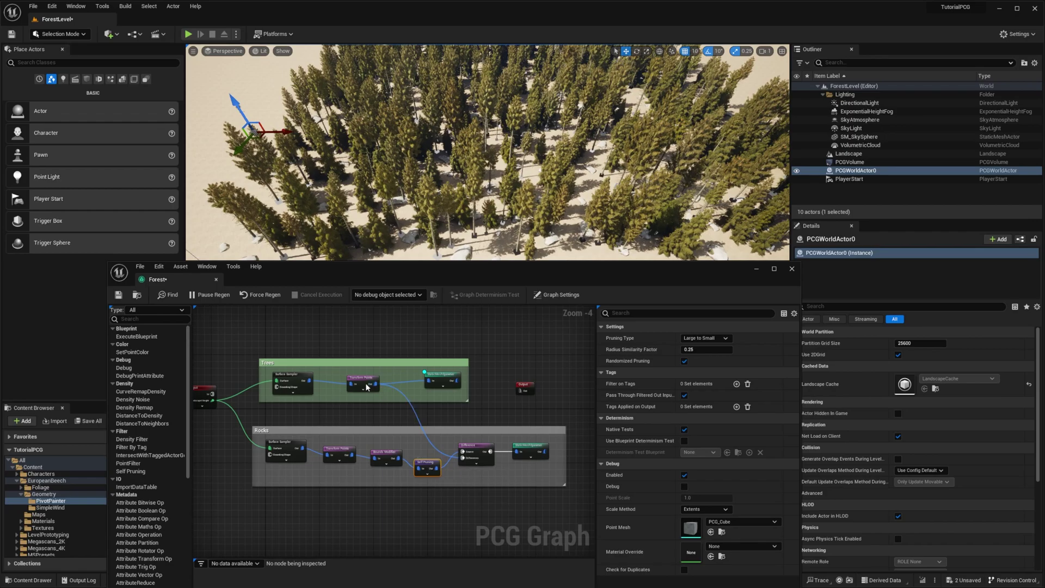
click(482, 458)
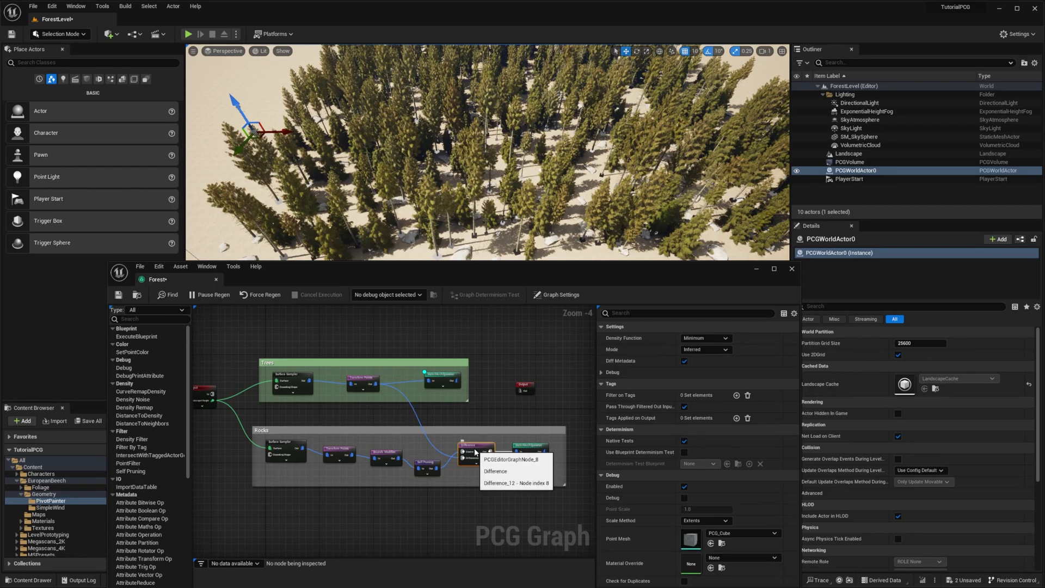
click(702, 339)
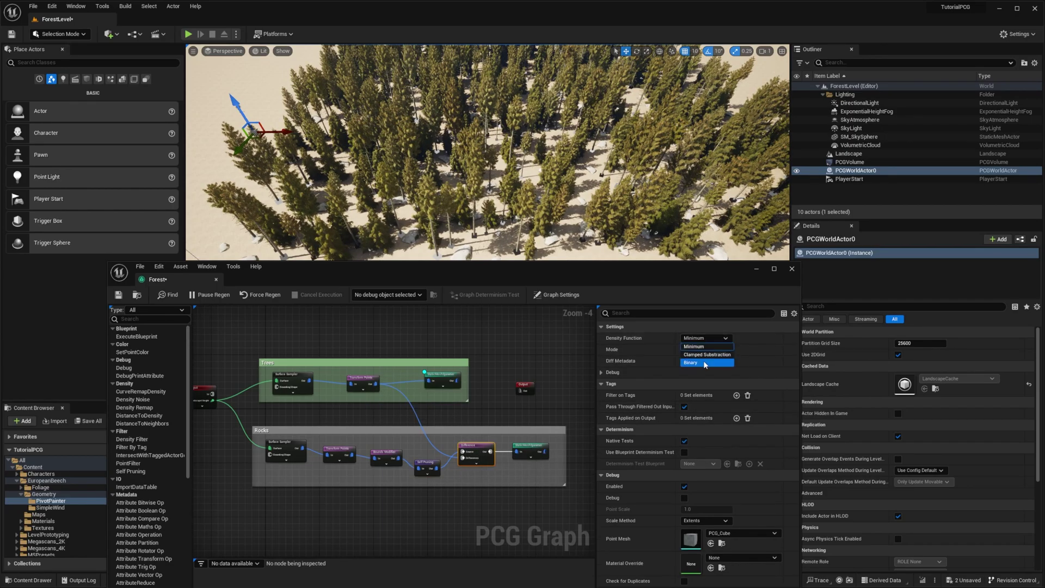
click(692, 362)
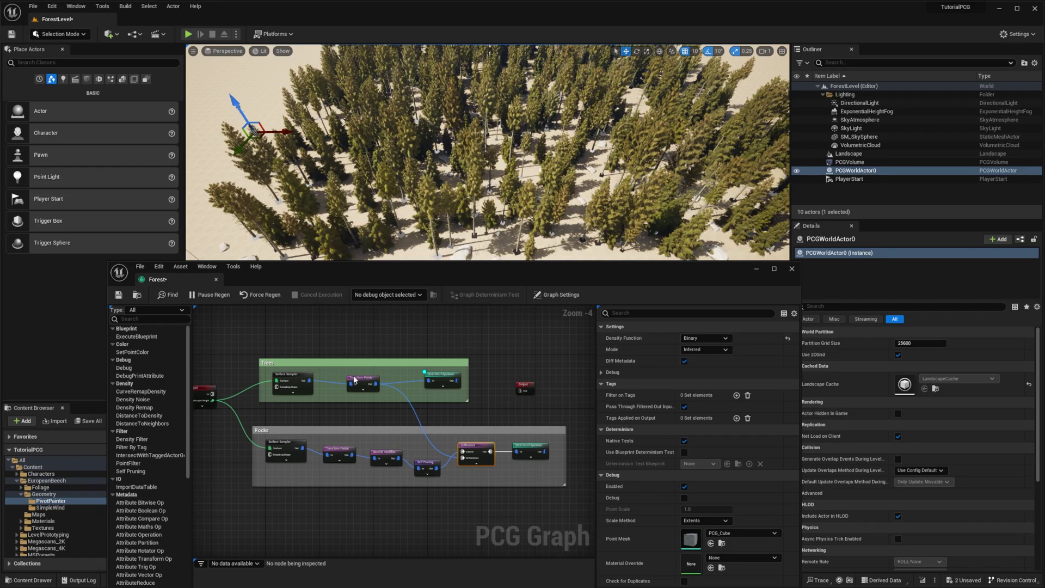
click(428, 469)
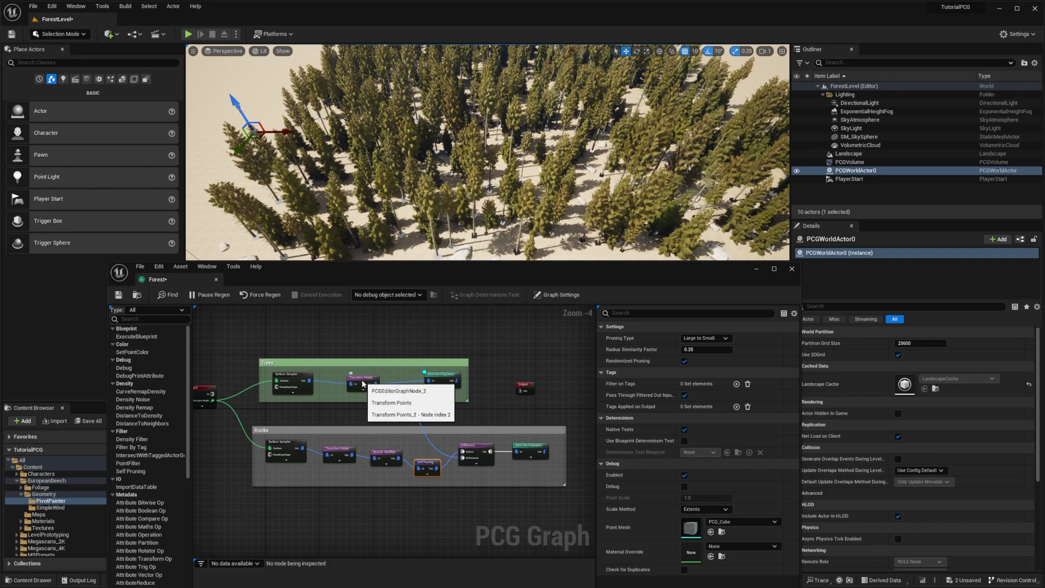
Disable the Static Mesh Spawners of the Trees and Rocks branches and turn off debug display on the trees' spawner.
click(483, 451)
key(ctrl+s)
click(442, 378)
key(e)
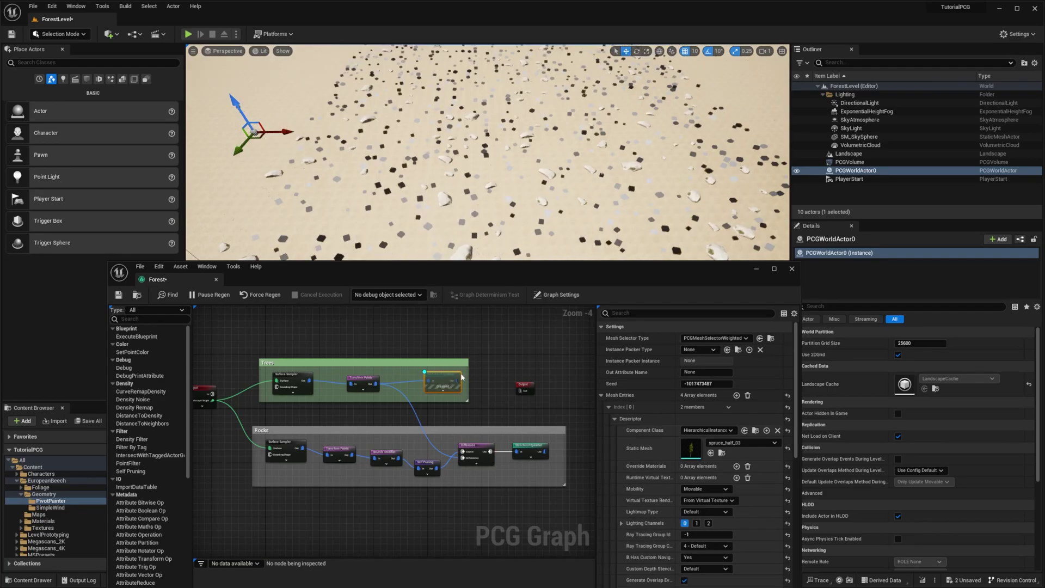
key(d)
click(532, 453)
key(e)
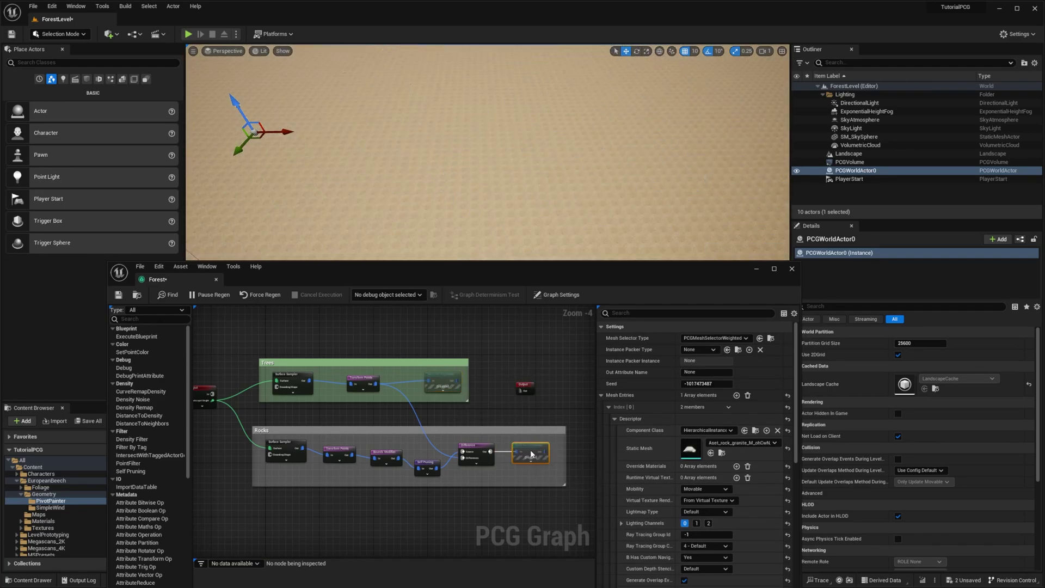
Compare the debug points of the Self Pruning and Difference nodes and review the Difference node's Density Function options.
click(471, 451)
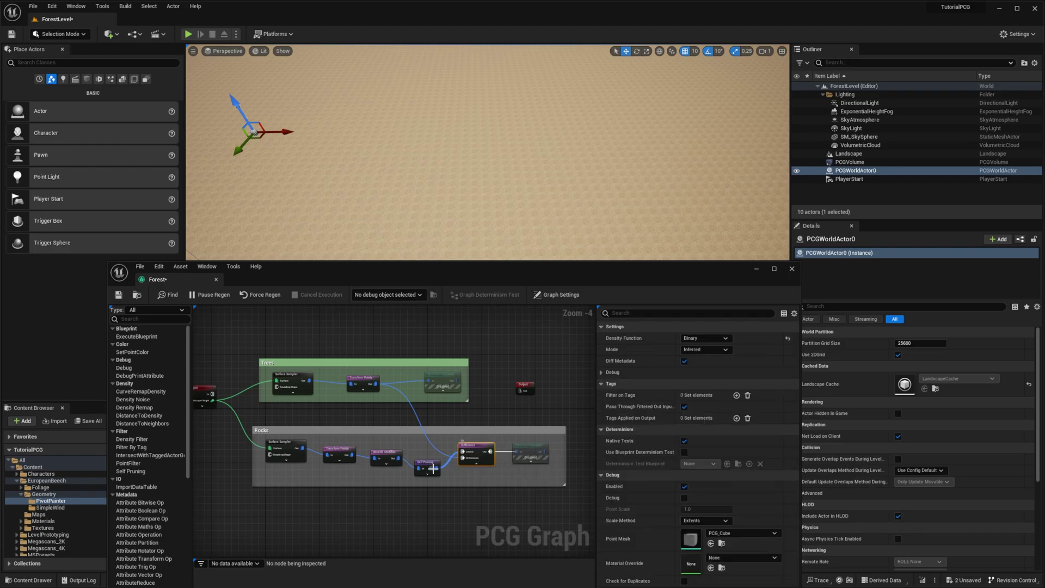
click(433, 467)
key(d)
click(478, 452)
key(d)
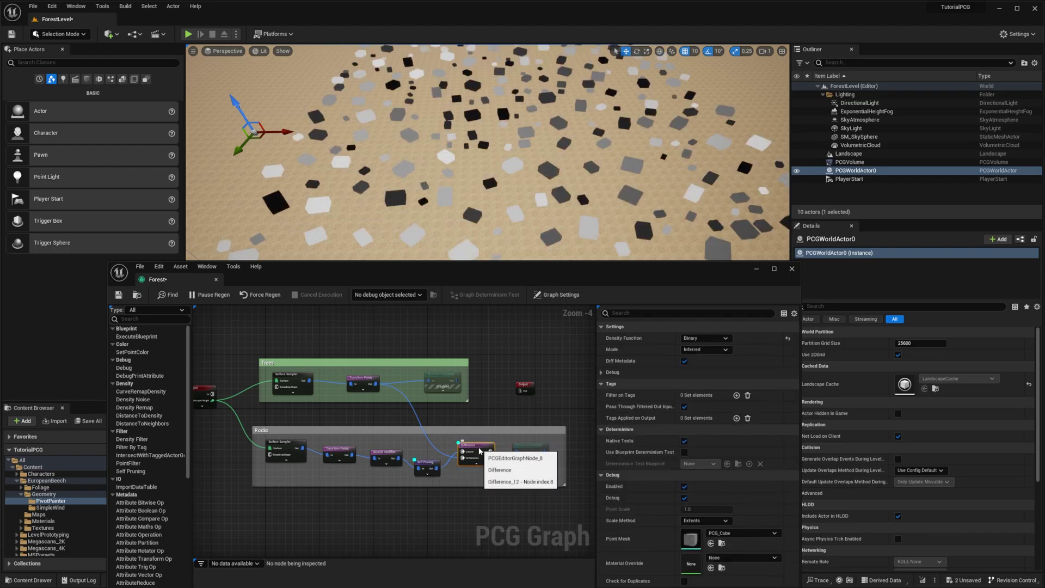
click(430, 465)
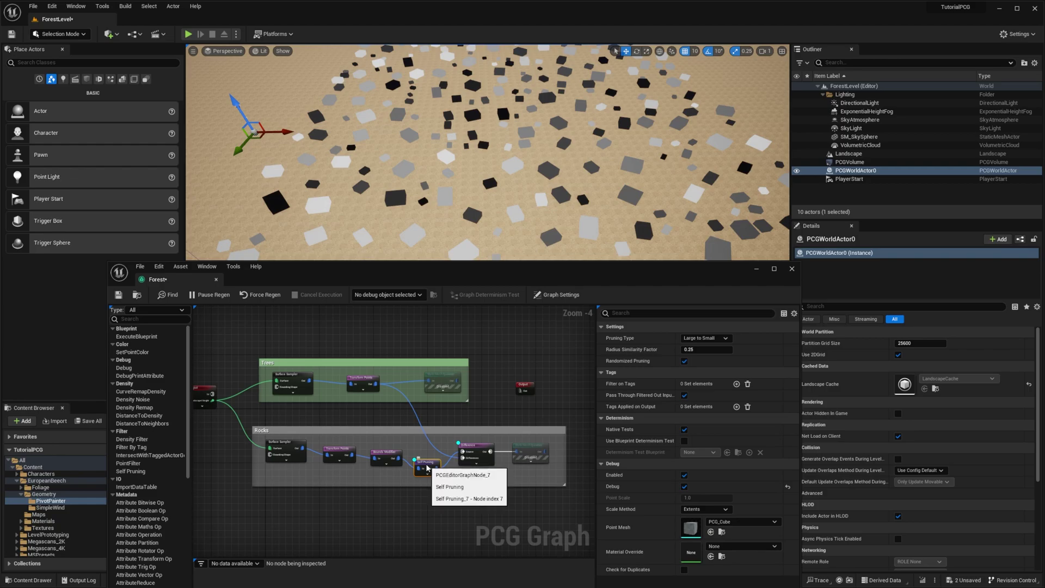
key(d)
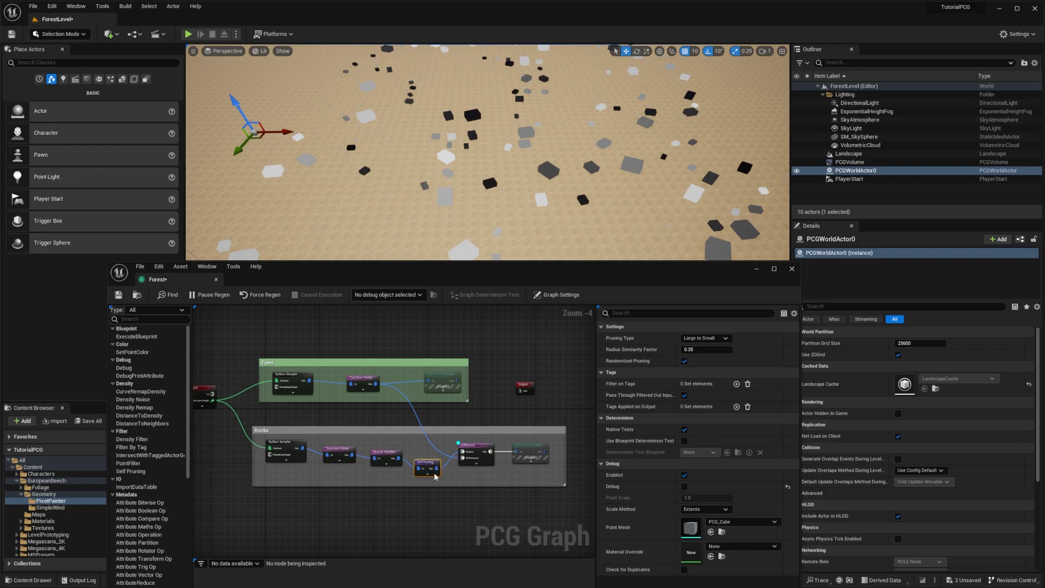
click(477, 453)
click(705, 338)
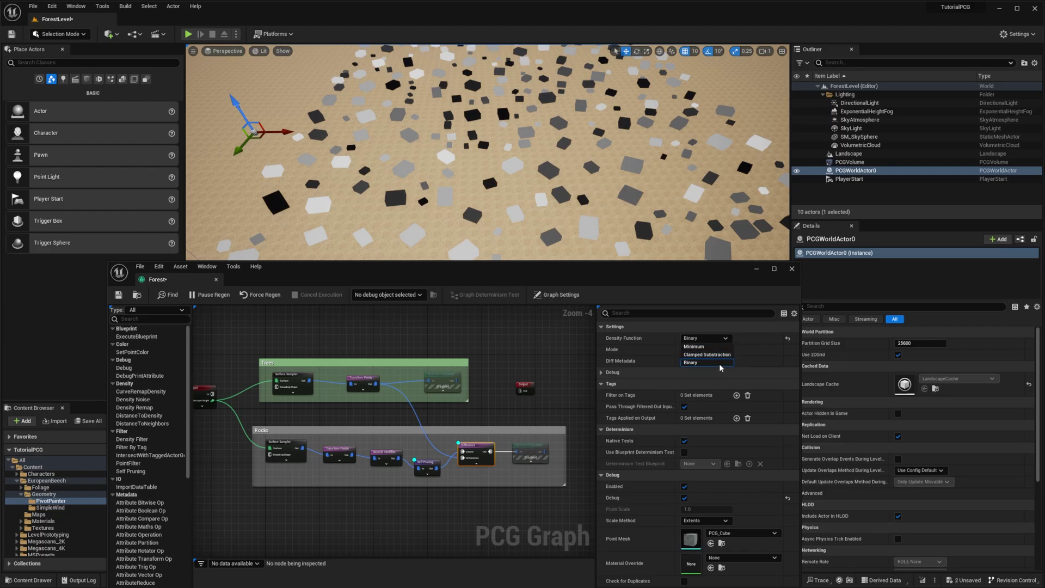
click(705, 340)
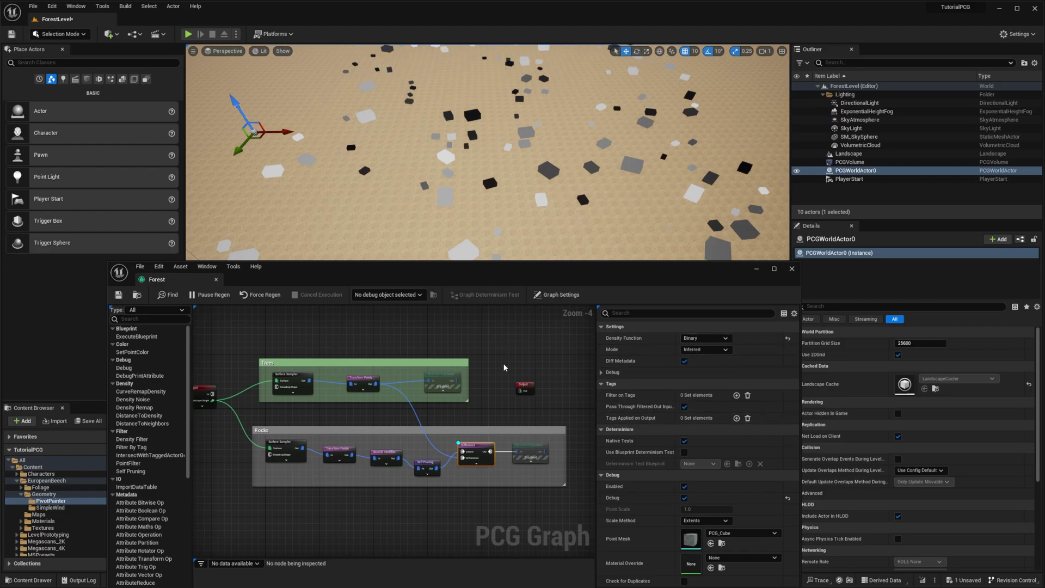
Re-enable the Static Mesh Spawners of both branches and turn off debug display on the Difference node.
click(433, 377)
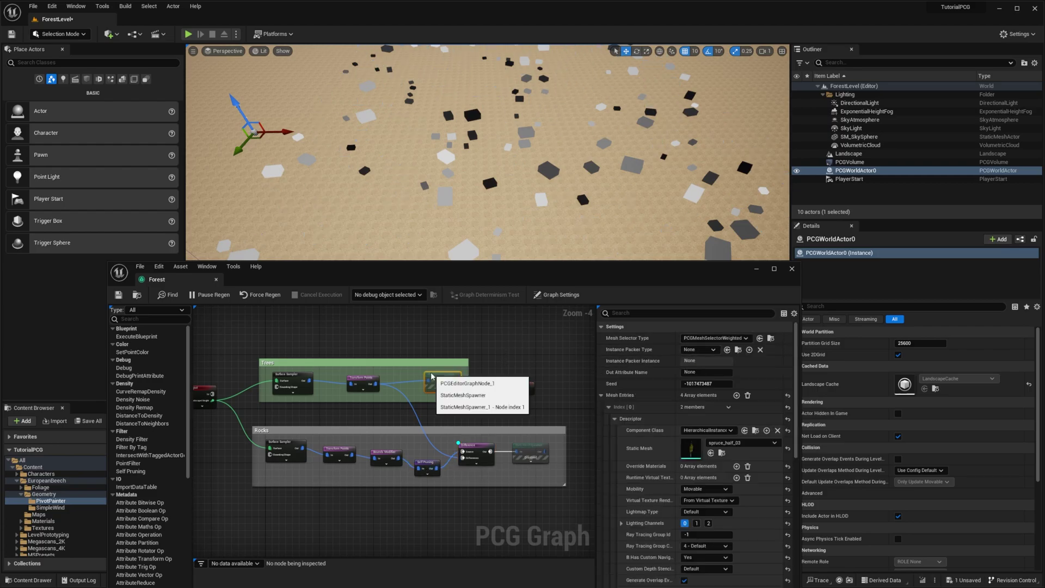
key(e)
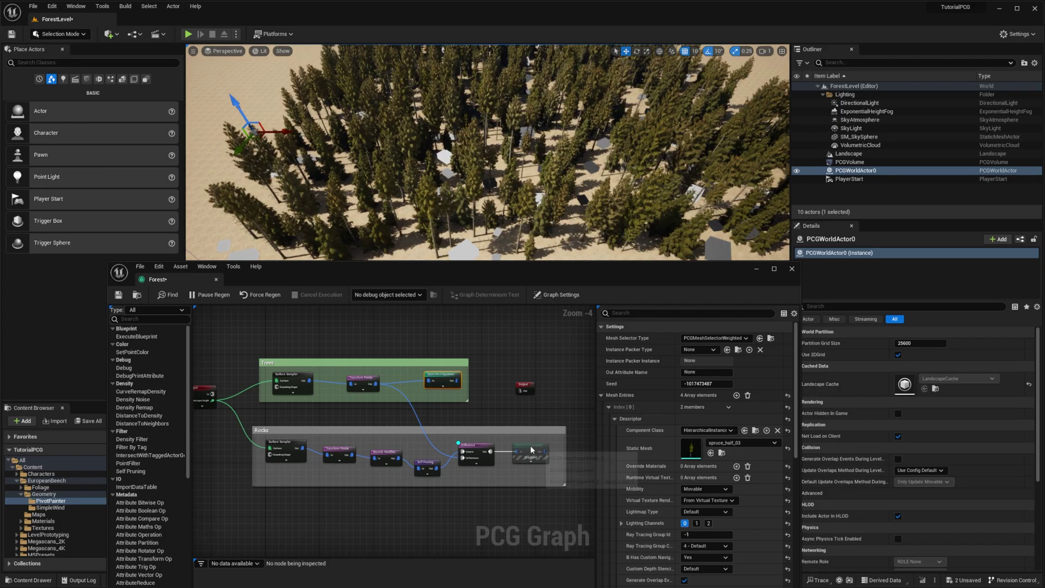
click(530, 446)
key(e)
click(479, 448)
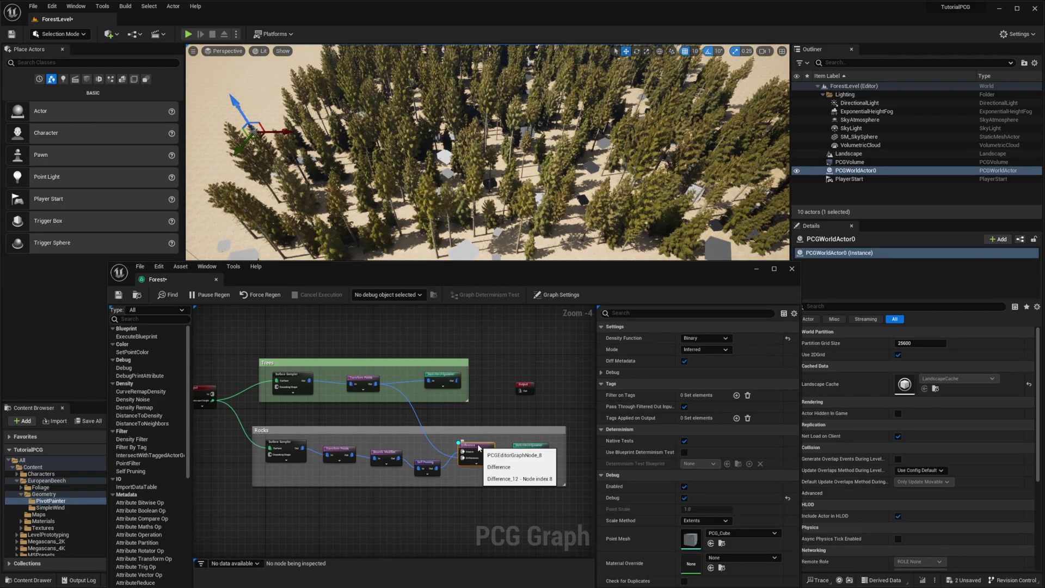
key(d)
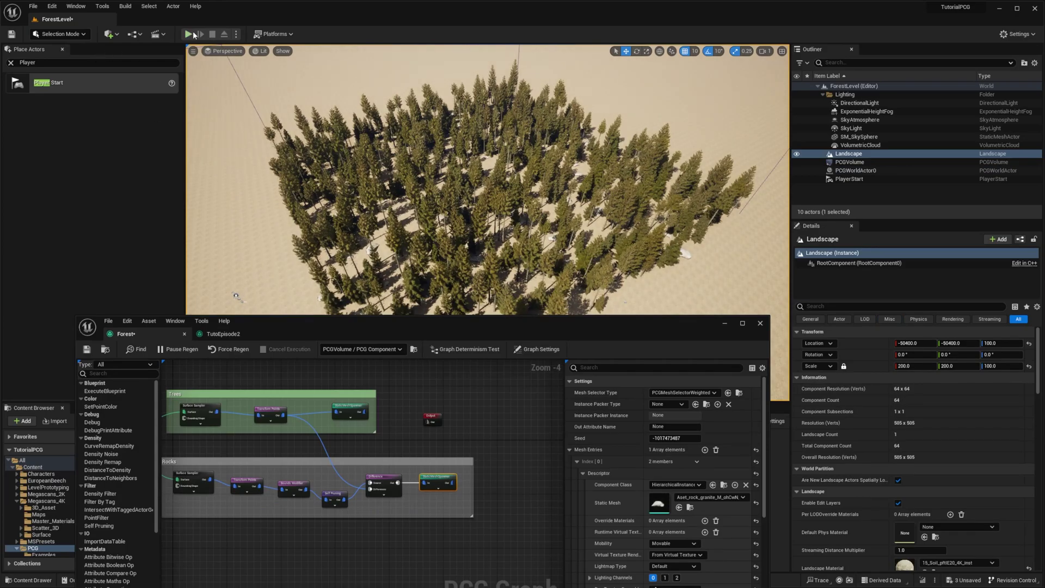
Play the level and run the character through the forest to examine how trees and rocks are placed, ending the play session.
click(194, 35)
key(w)
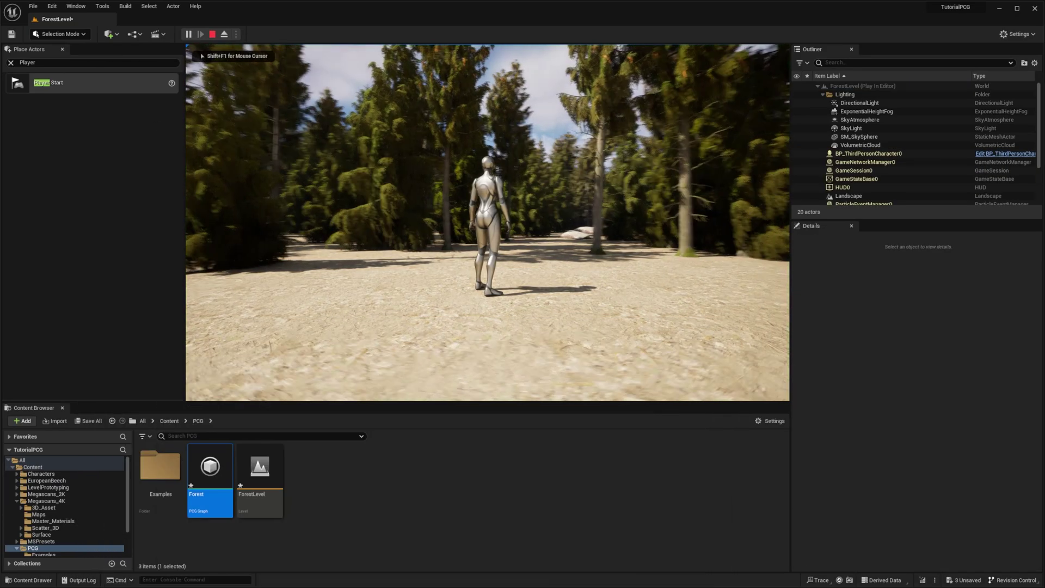
key(w)
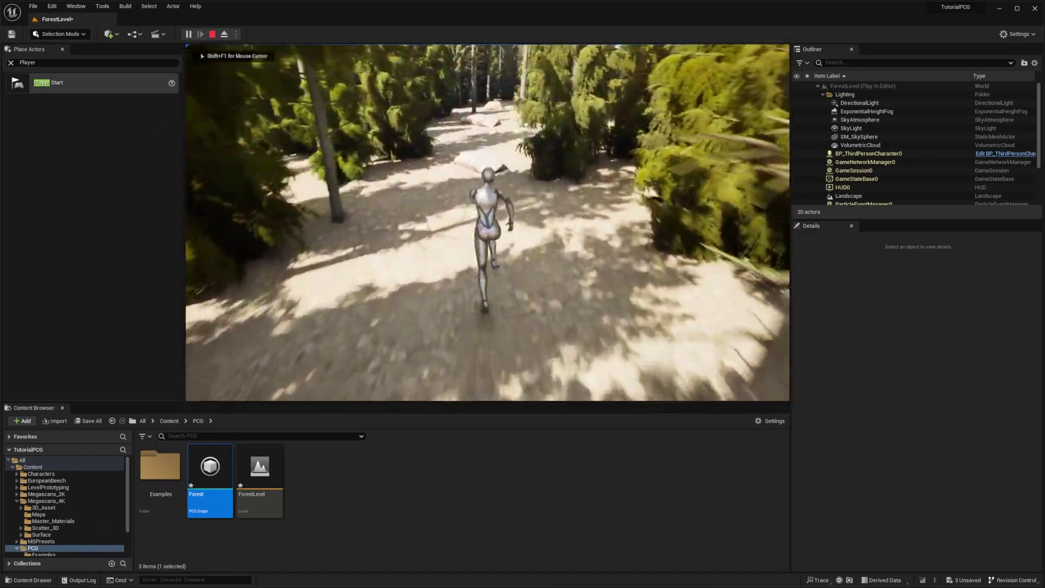
key(w)
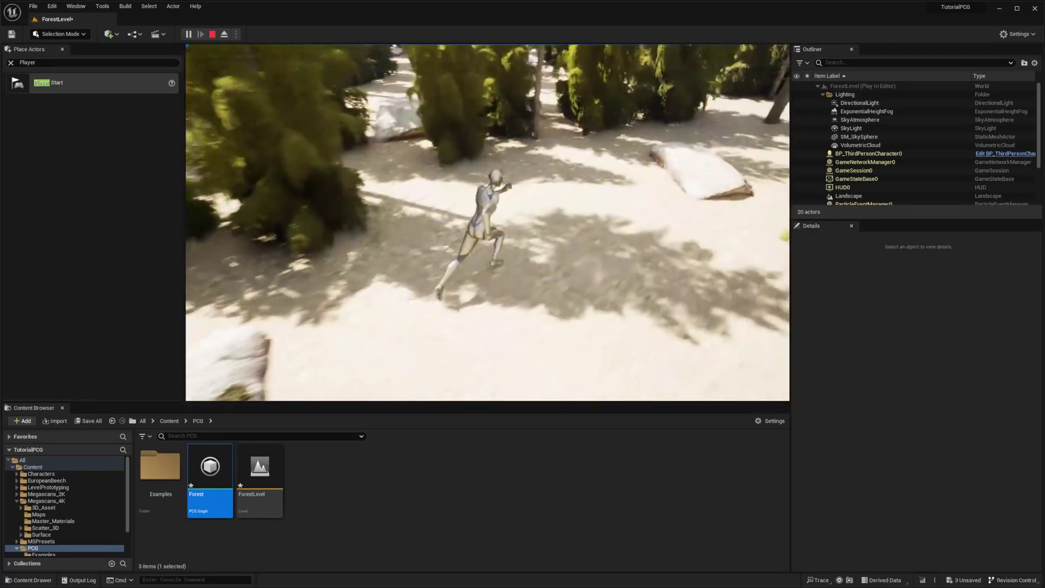
key(w)
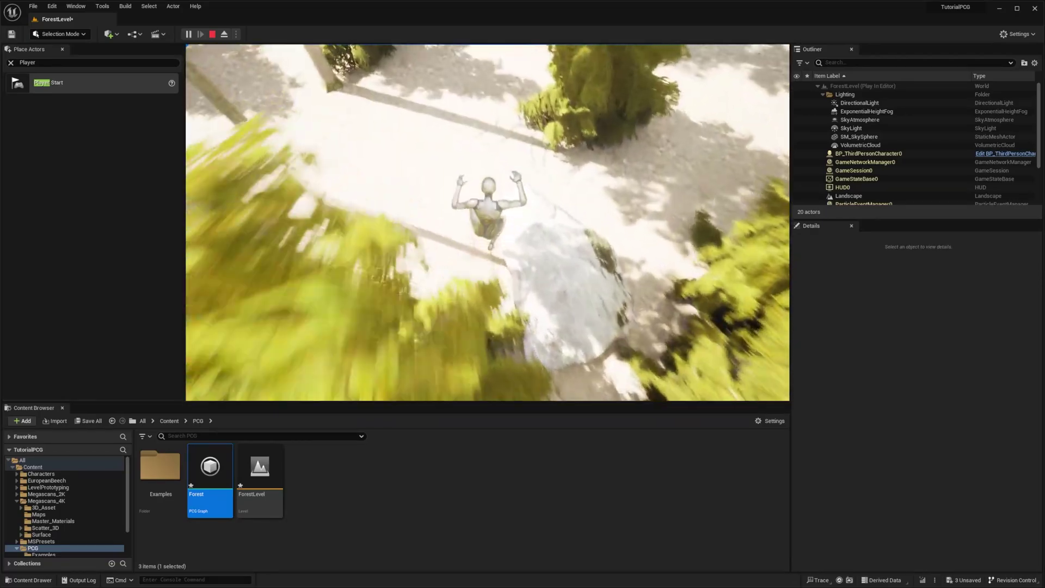
key(w)
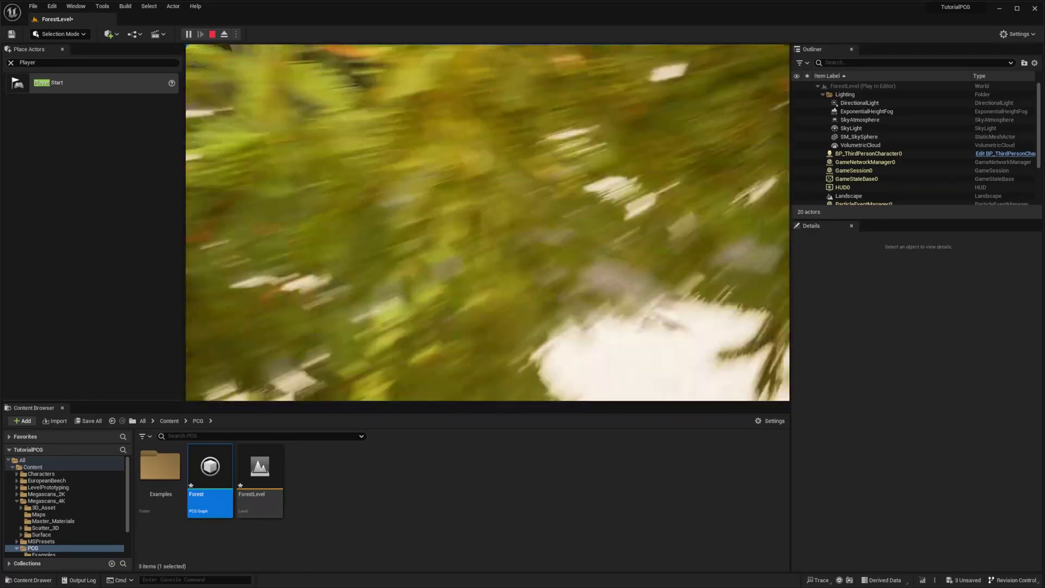
key(w)
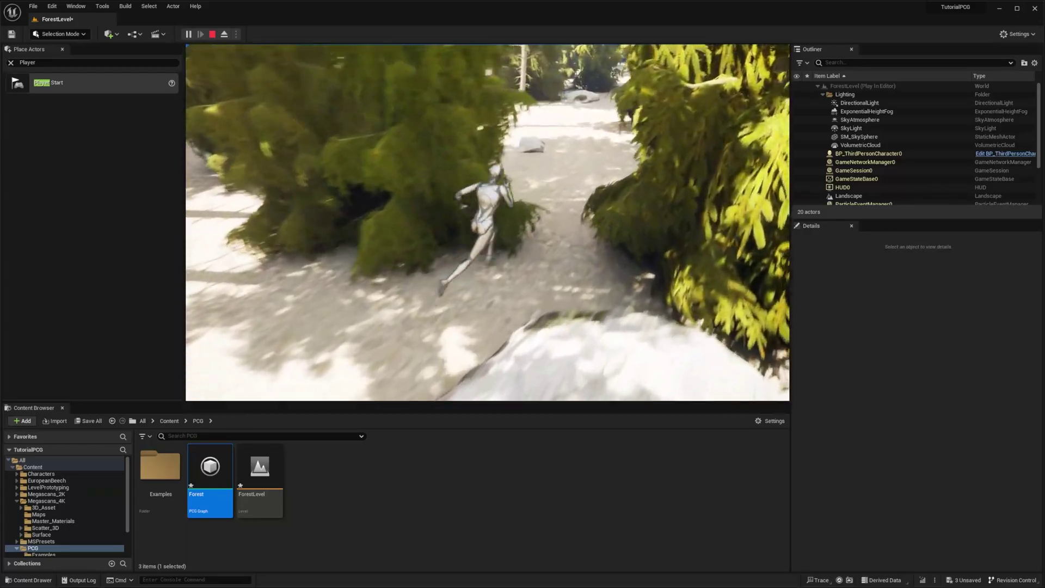
key(w)
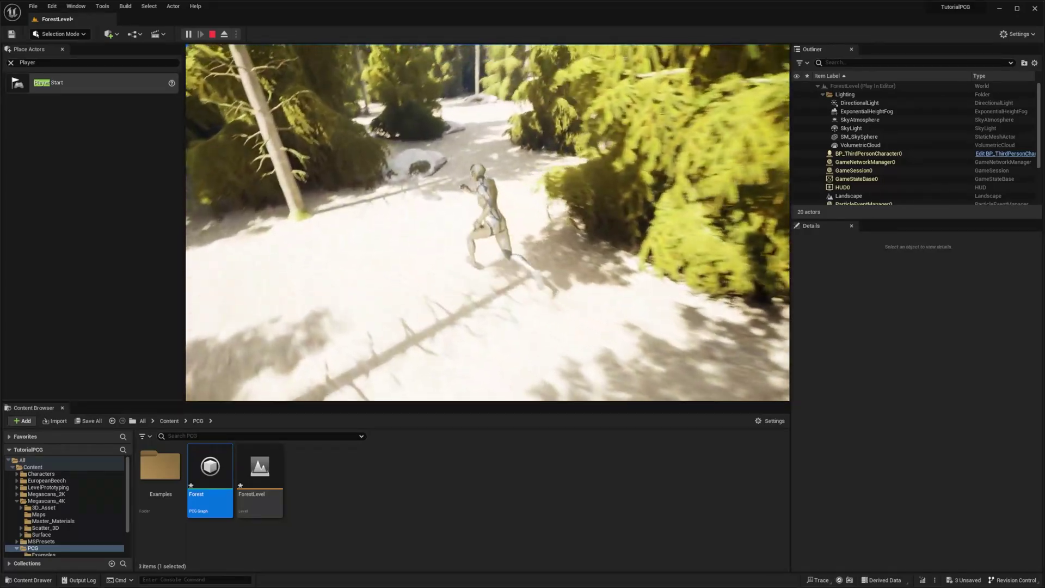
key(w)
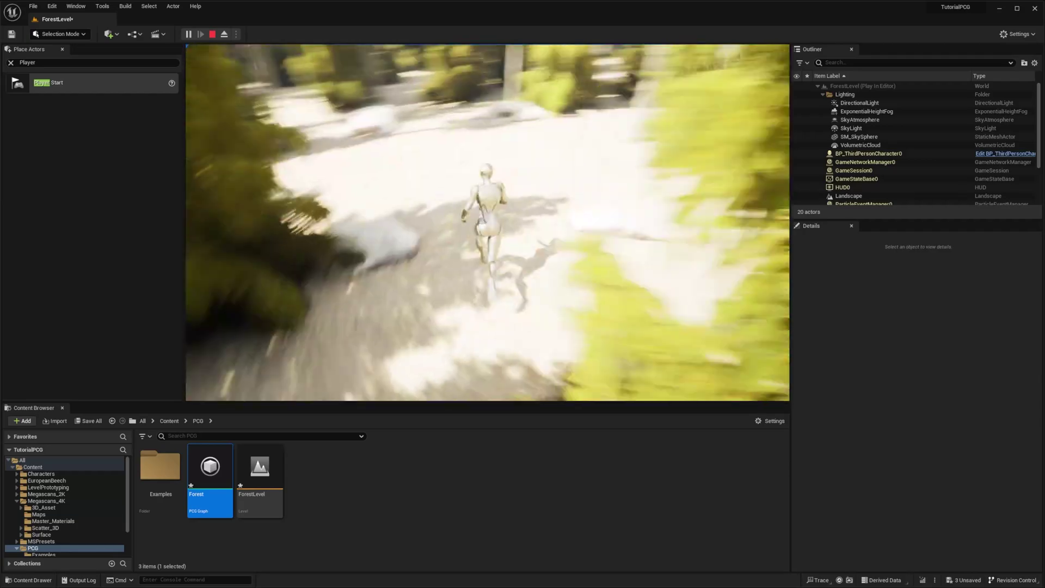
key(w)
key(Escape)
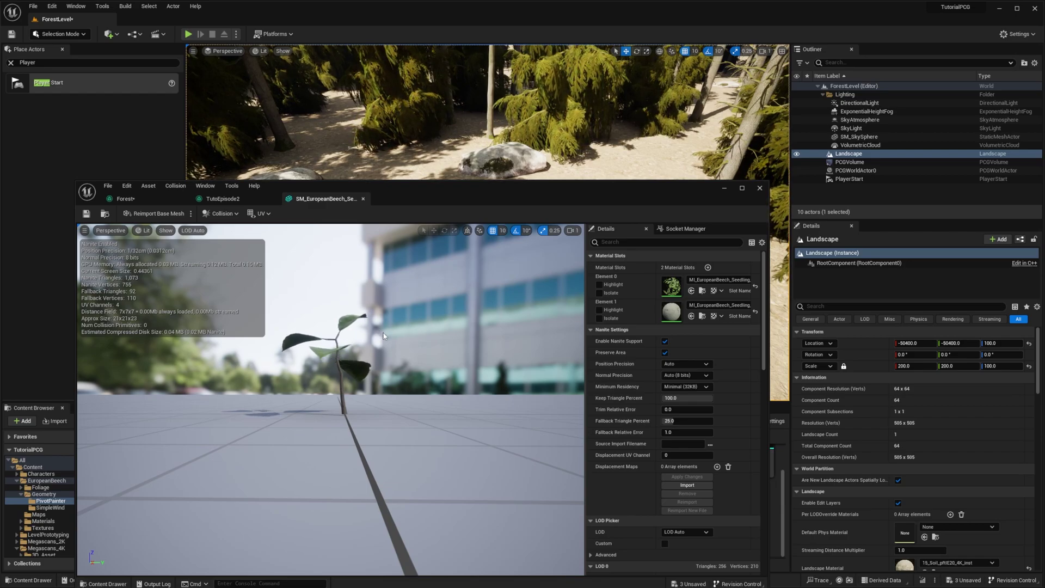
Clear the mesh editor and graph windows from the viewport and disable the Trees and Rocks Static Mesh Spawners.
click(725, 188)
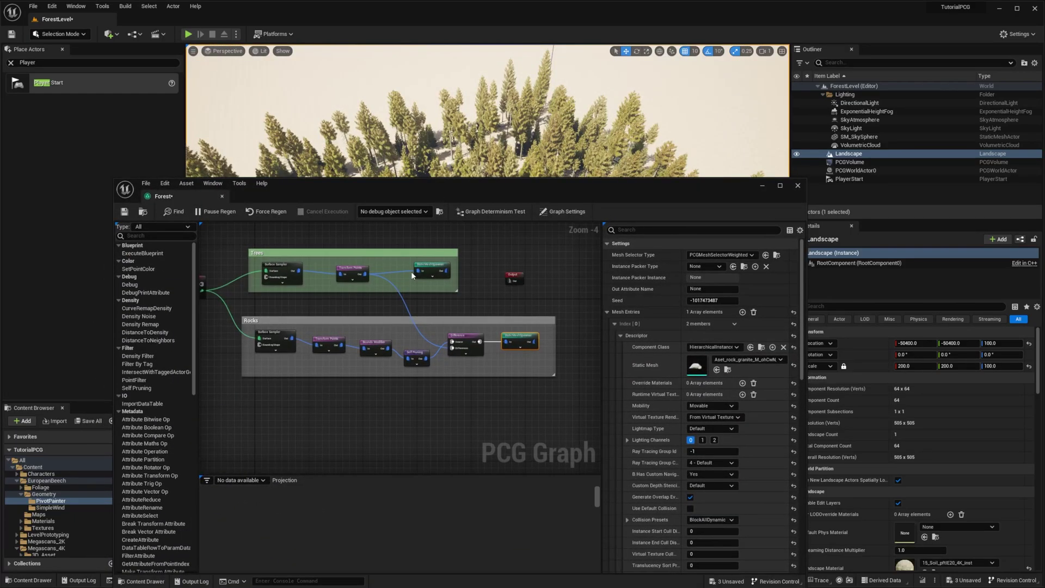
drag(508, 189, 516, 412)
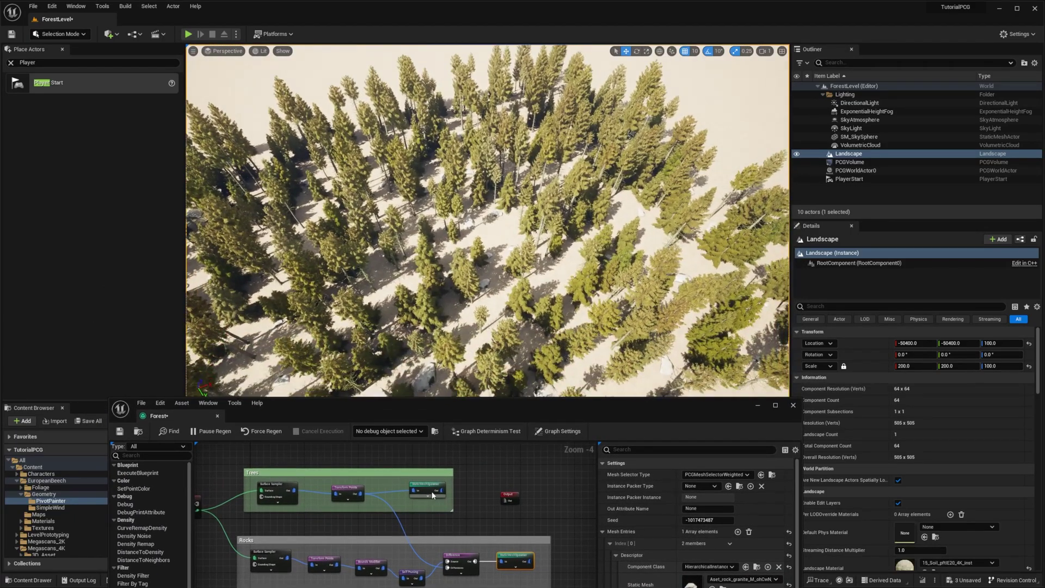
key(e)
click(516, 557)
key(e)
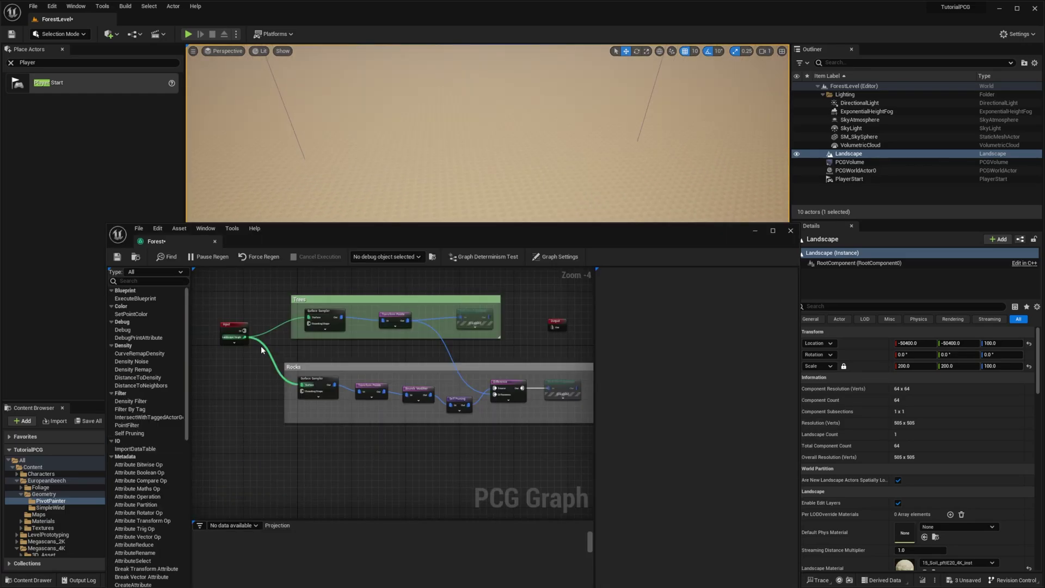
Add a Surface Sampler below the Rocks branch, fed by the Input node's landscape output, with debug display on.
drag(245, 338, 310, 463)
text(surface)
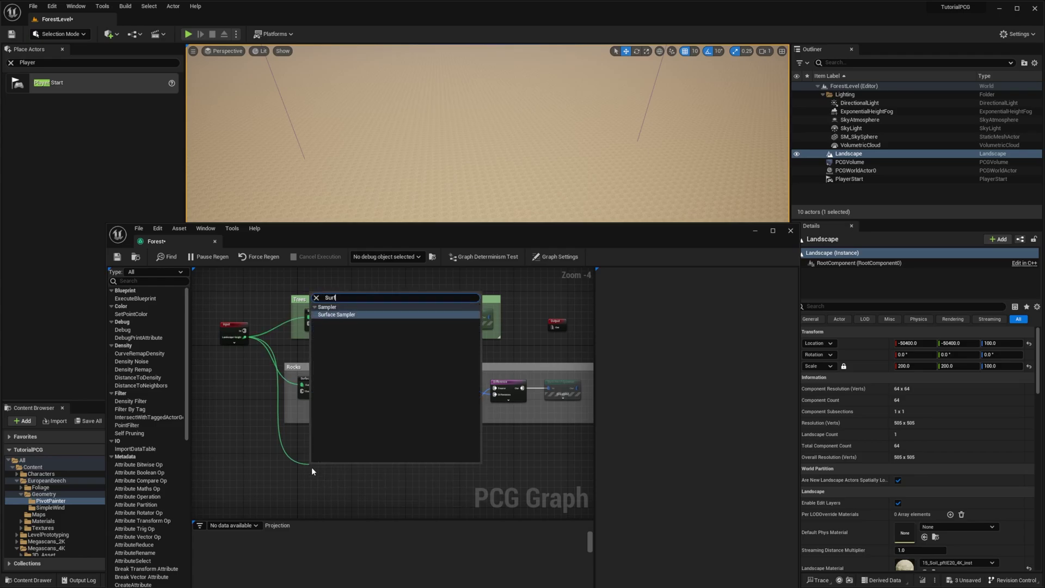
key(Return)
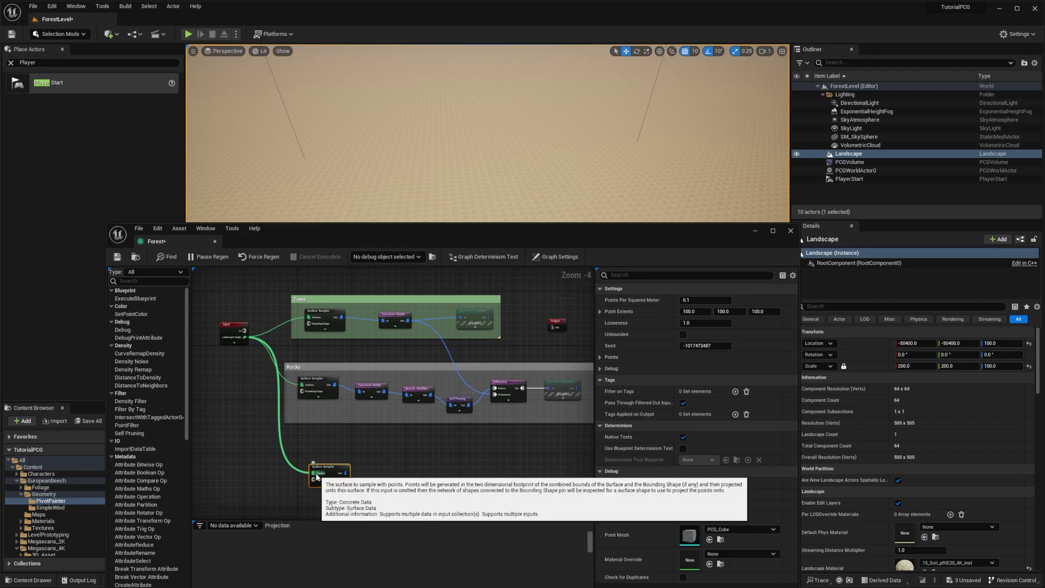
drag(456, 241, 436, 294)
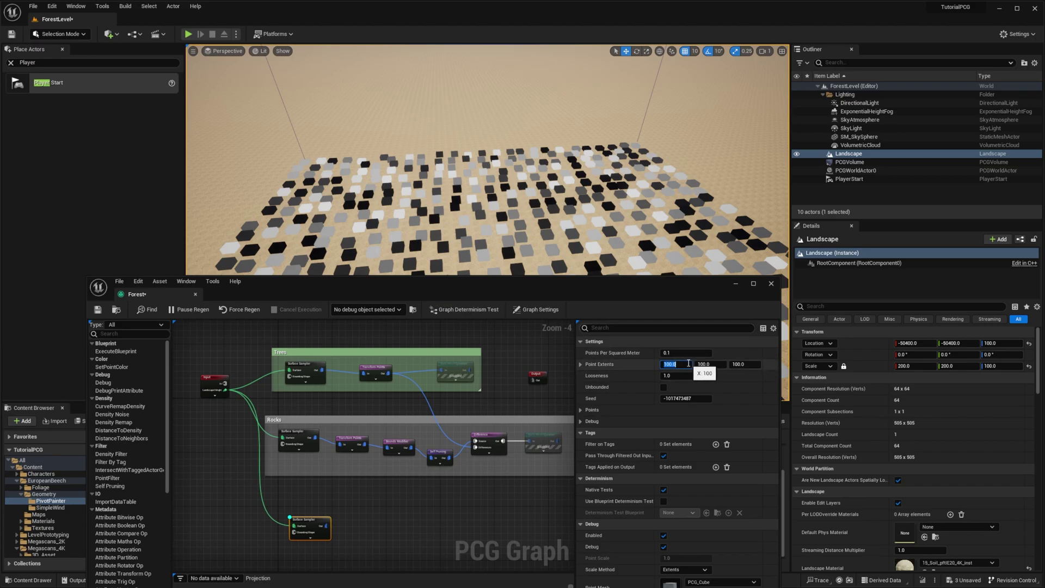
Set the new Surface Sampler's Point Extents to 10 on all axes, Looseness to 0.5 and Points Per Squared Meter to 5.
key(Tab)
text(10)
key(Tab)
text(1)
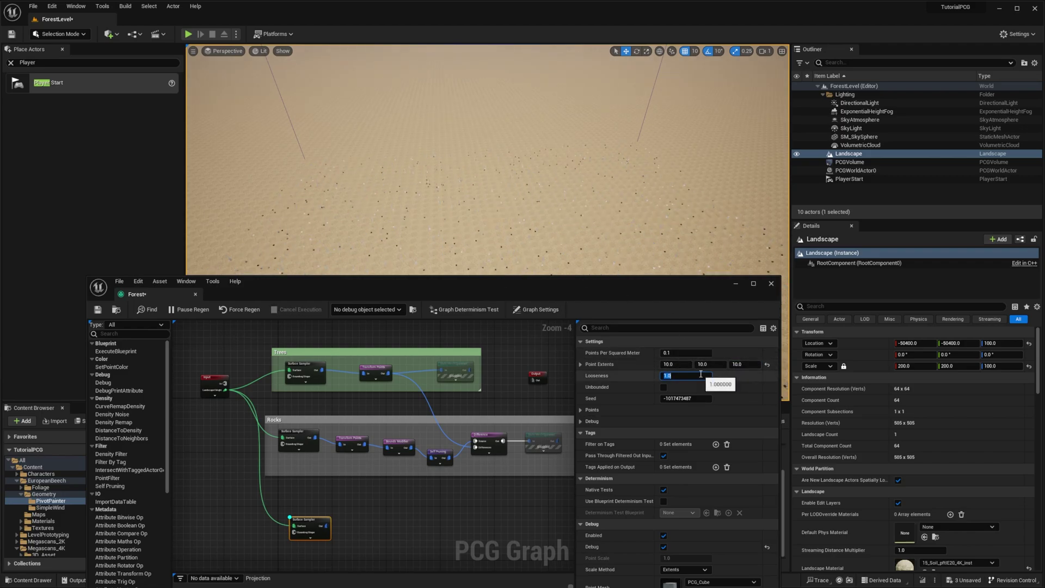
click(685, 353)
text(5)
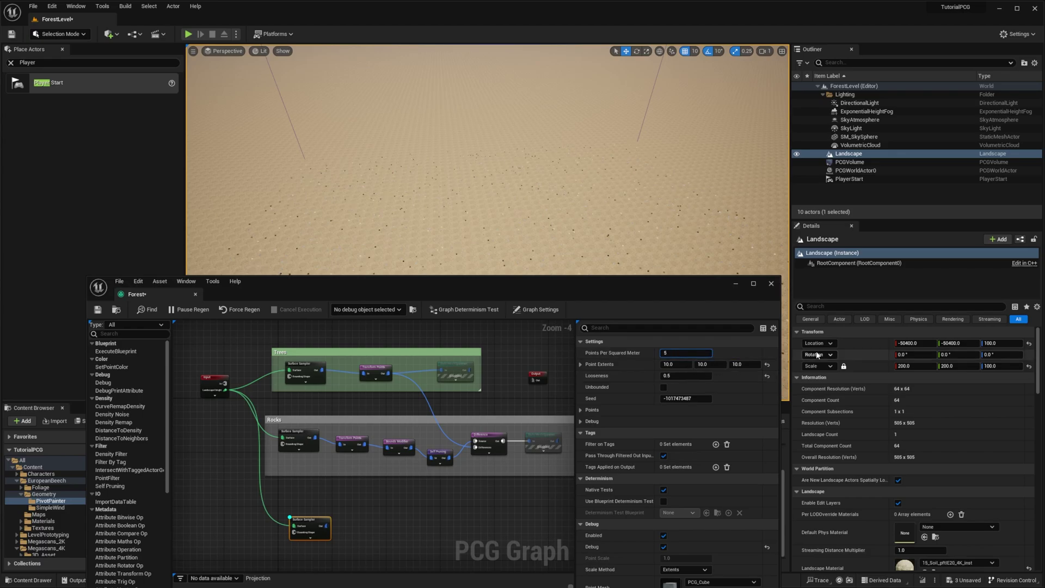
key(Return)
Bring the graph window back over the viewport and set its debug object to PCGVolume / PCG Component.
click(735, 283)
double_click(403, 557)
drag(432, 283, 409, 126)
click(345, 154)
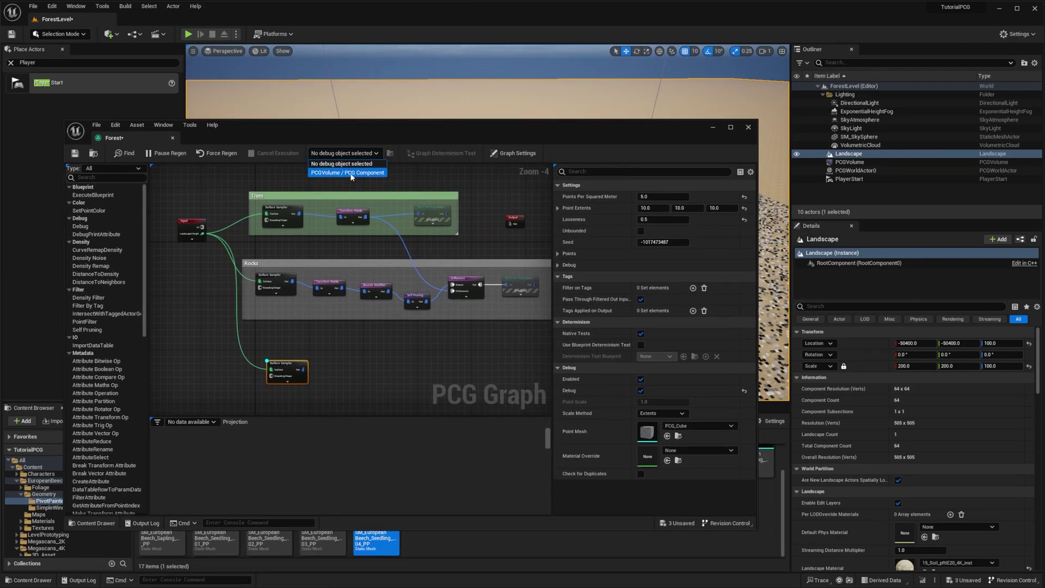
click(351, 173)
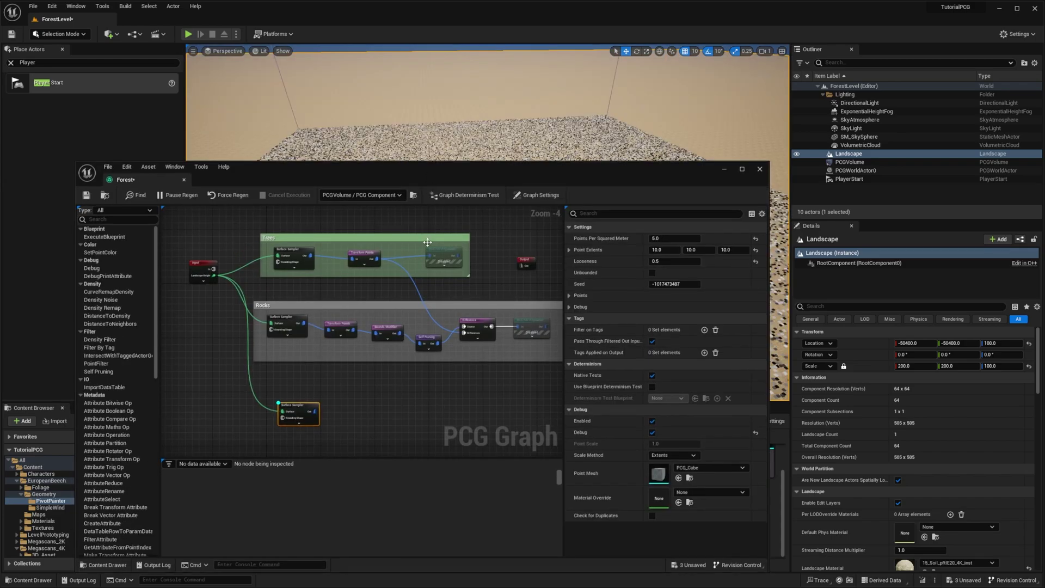
Add a Transform Points node connected to the output of the new Surface Sampler.
right_click(362, 417)
text(Trans)
key(Down)
key(Return)
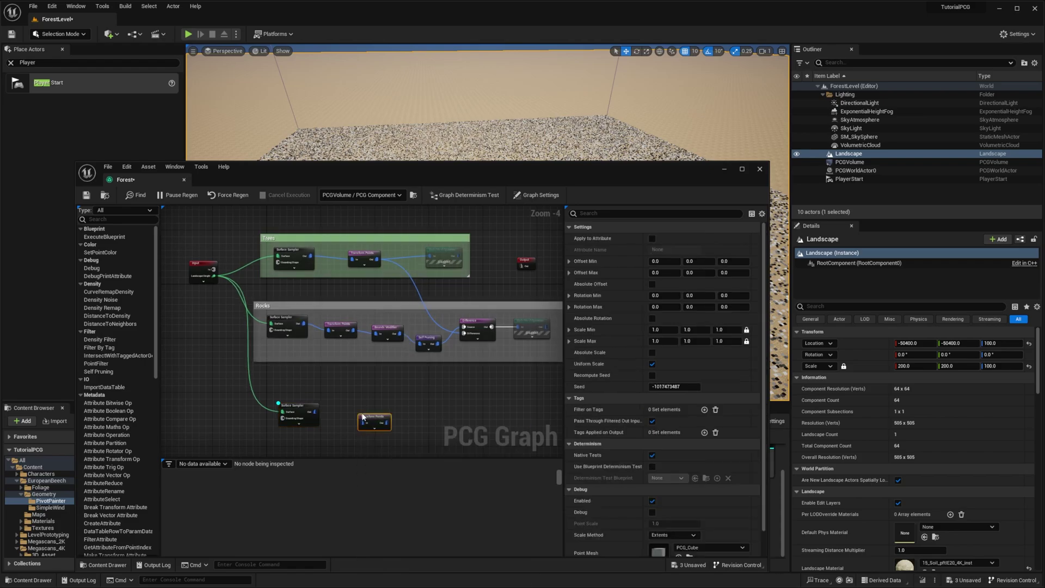
drag(332, 405, 358, 406)
Set the new Transform Points node's Rotation Min to -5, -5, 0 and Rotation Max to 5, 5, 360.
click(732, 307)
text(360)
key(Return)
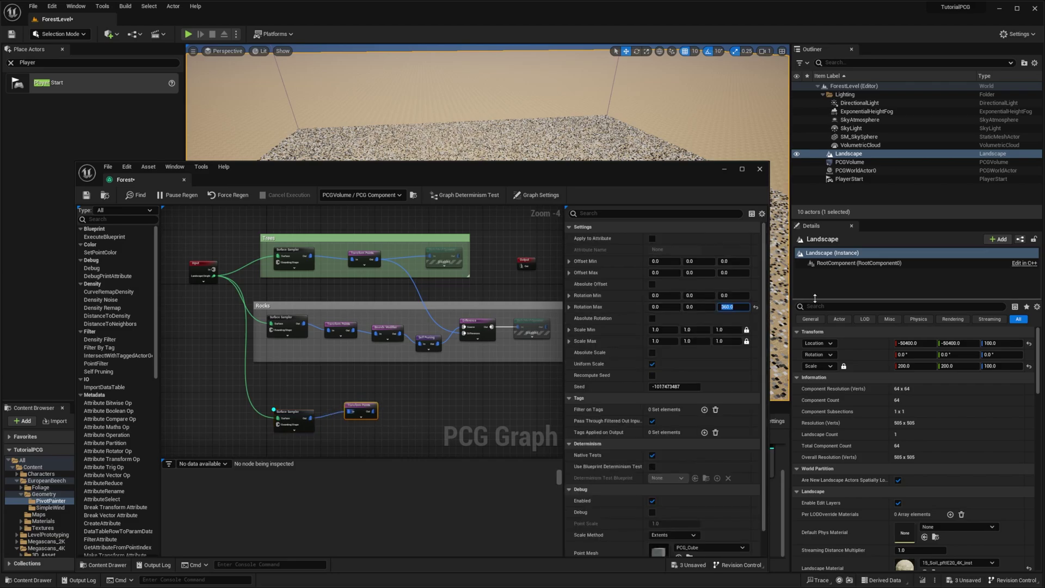
click(665, 296)
text(-5)
click(692, 297)
text(-5)
click(665, 307)
text(5)
click(687, 307)
text(5)
key(Return)
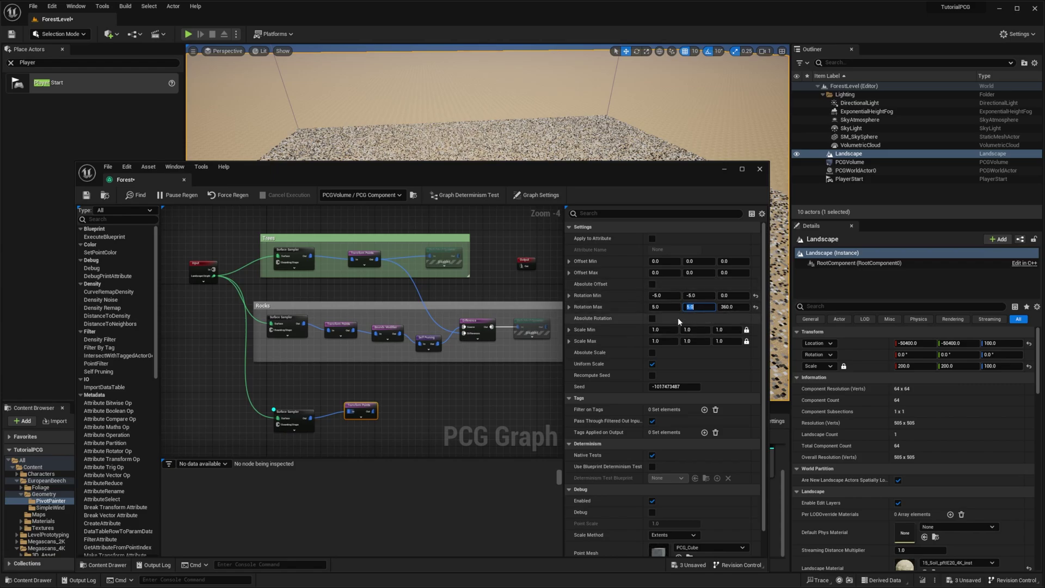
Set the new Transform Points node's Scale Min to 0.9 and Scale Max to 1.1 on all axes.
click(664, 329)
text(0.9)
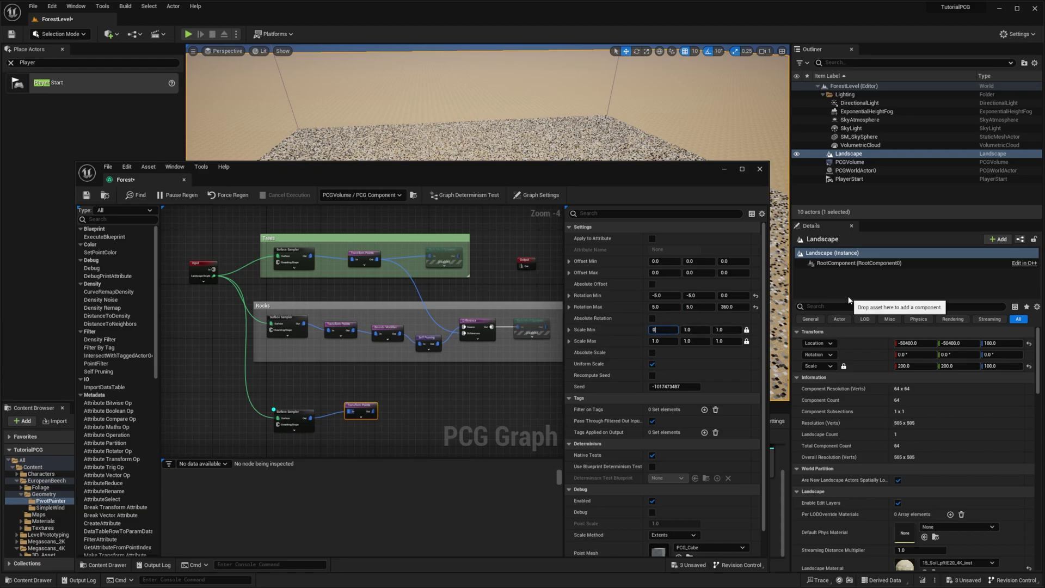
click(665, 341)
text(1)
key(Return)
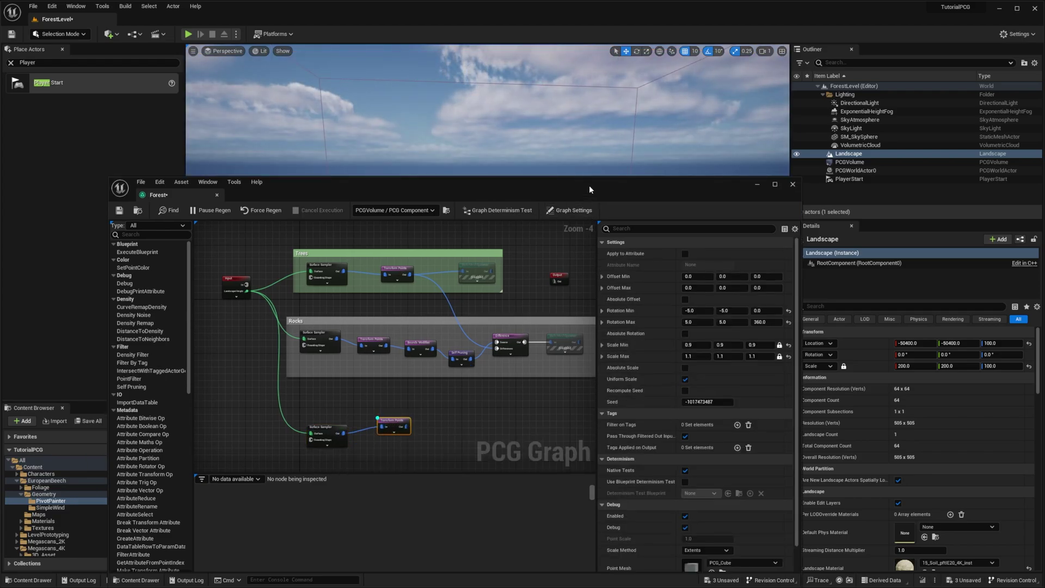
Add a Bounds Modifier node connected to the output of the third branch's Transform Points node.
drag(588, 185, 586, 499)
right_drag(555, 316, 559, 360)
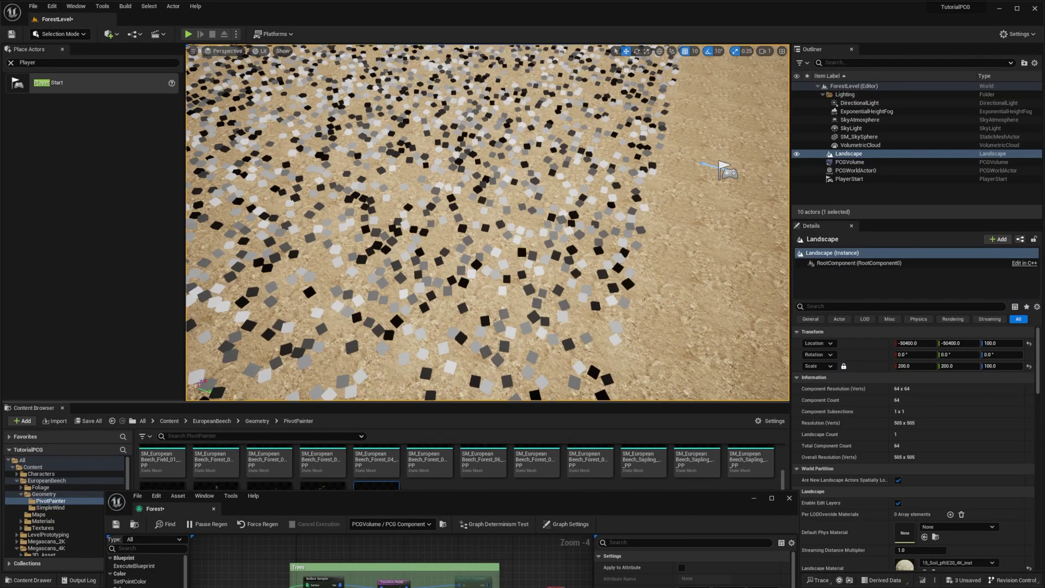
right_drag(490, 229, 348, 190)
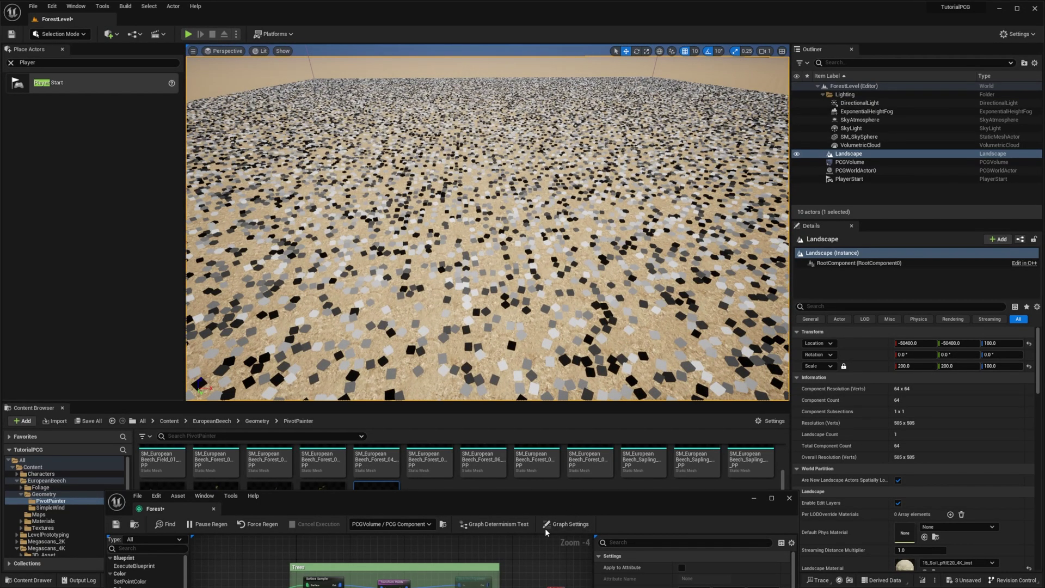
drag(545, 497, 509, 90)
right_click(406, 327)
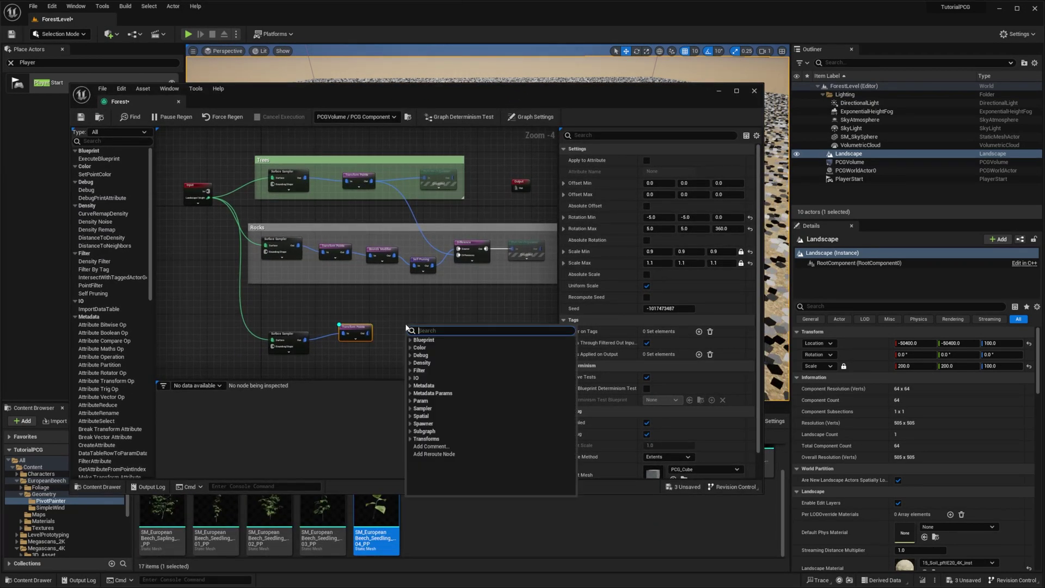
text(bounds)
key(Return)
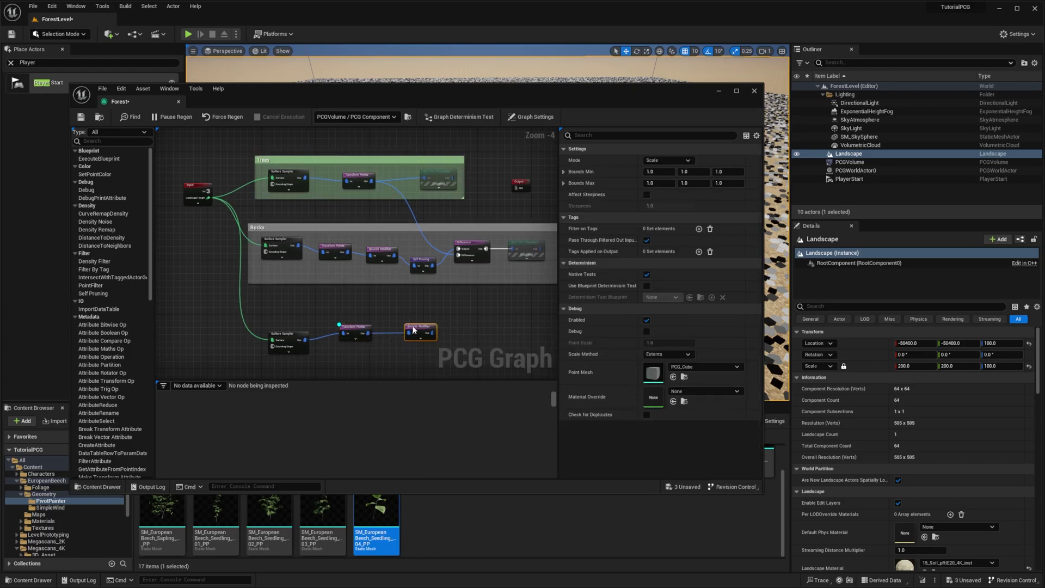
Enable debug display on the new Bounds Modifier and turn it off on the Transform Points node before it.
key(d)
click(347, 328)
key(d)
Set the new Bounds Modifier's Bounds Min and Bounds Max to 0.5 on the X and Y axes.
click(424, 333)
click(658, 171)
text(0.5)
key(Tab)
text(0)
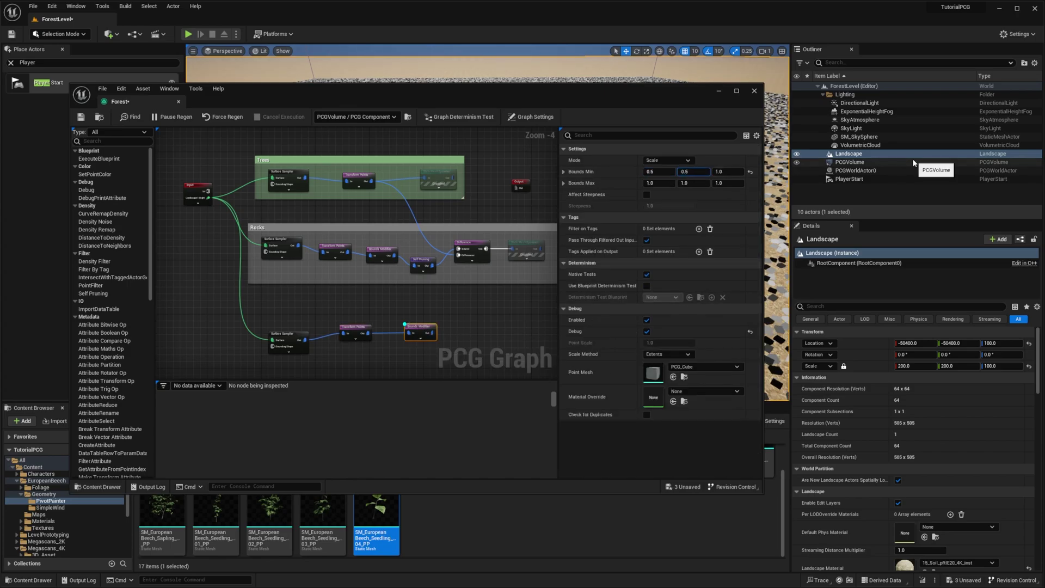
click(673, 180)
text(0.5)
key(Tab)
text(0.5)
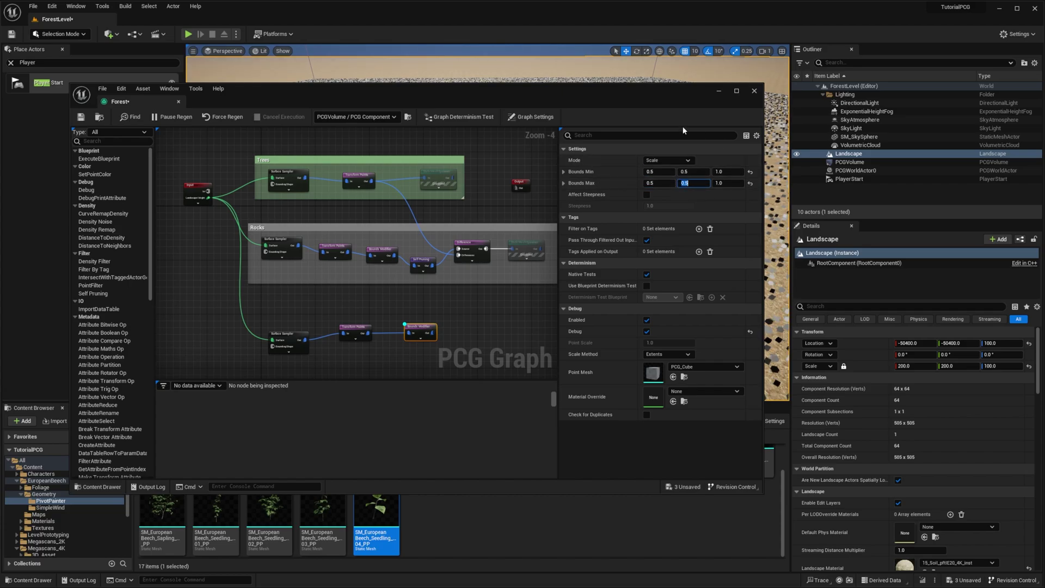
Add a Static Mesh Spawner fed by the new Bounds Modifier and turn off the Bounds Modifier's debug display.
drag(628, 95, 604, 421)
right_drag(591, 327, 677, 280)
key(w)
key(w)
right_drag(599, 381, 598, 380)
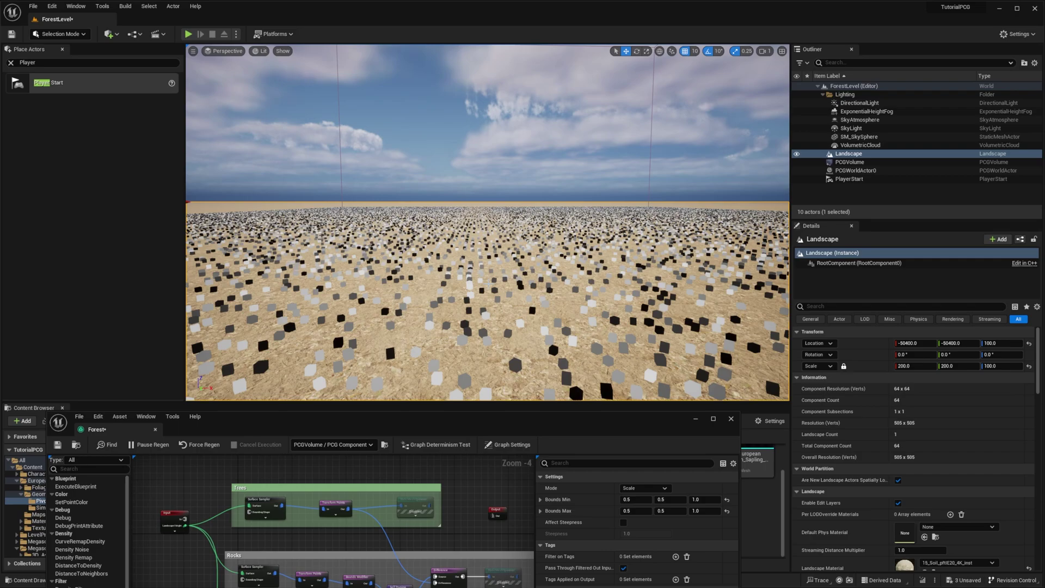
drag(424, 418, 437, 169)
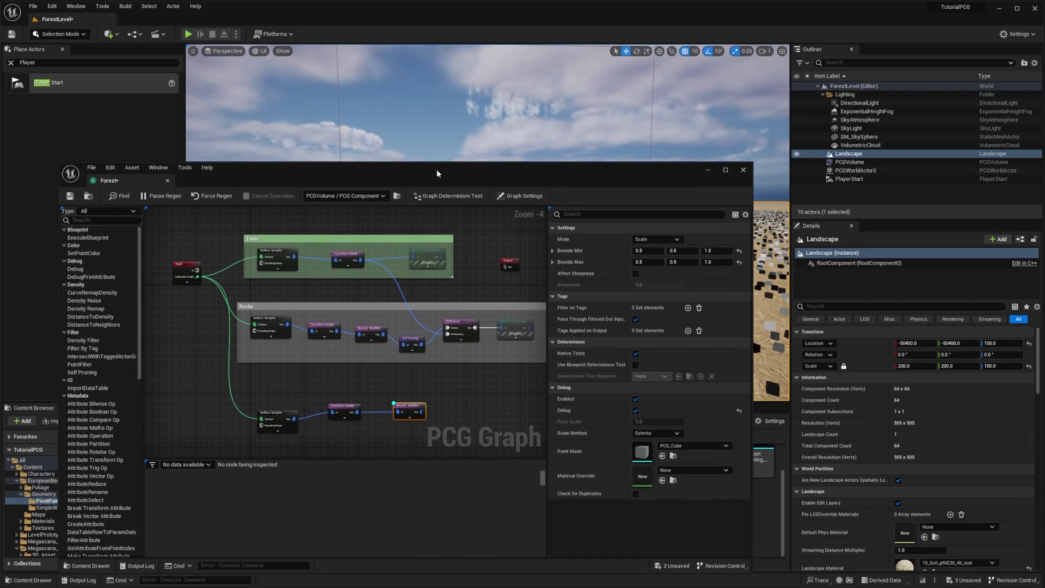
right_drag(463, 393, 410, 351)
right_click(411, 353)
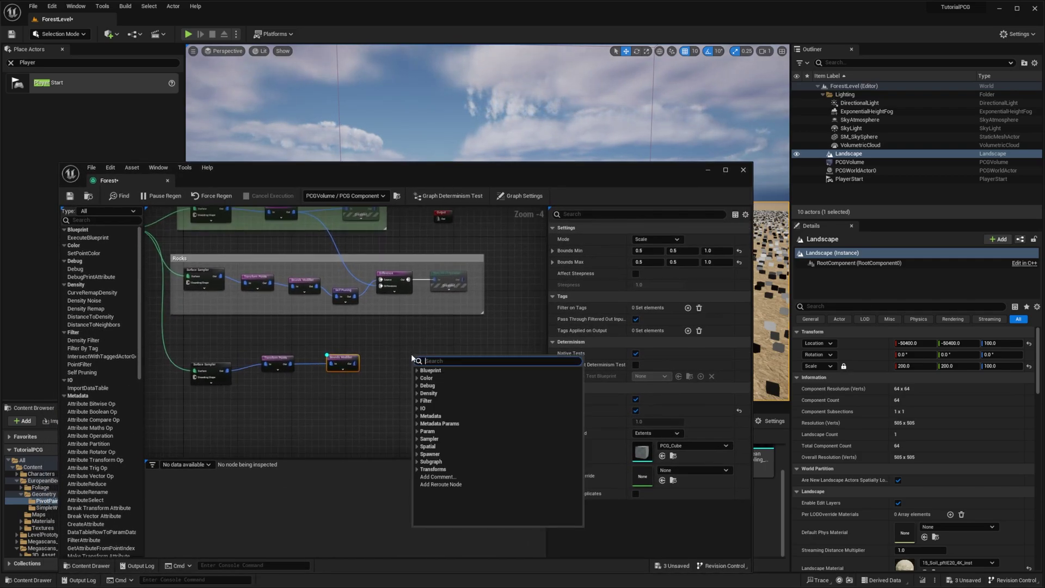
text(sta)
key(Return)
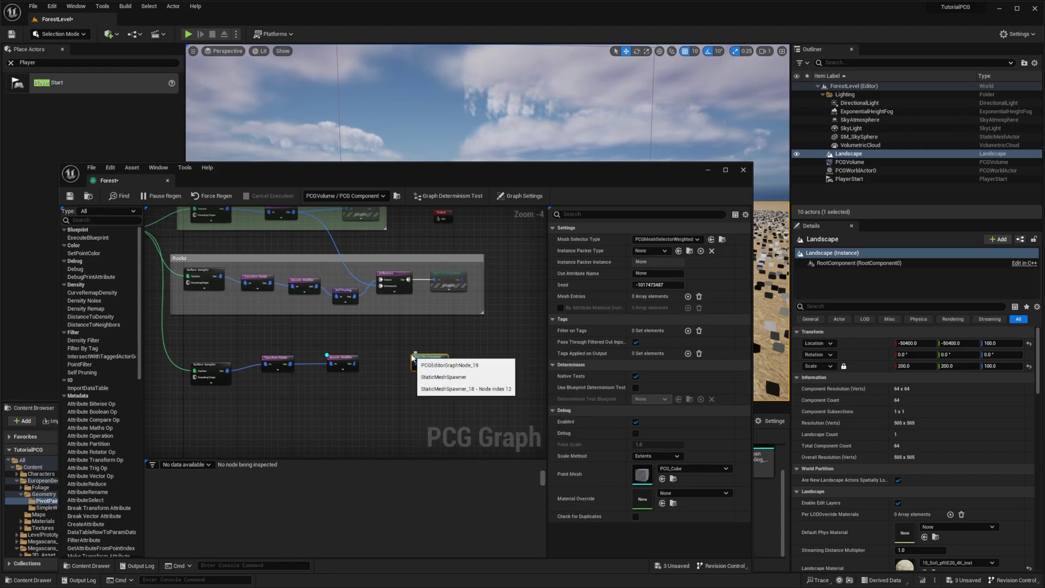
drag(357, 363, 417, 366)
click(338, 358)
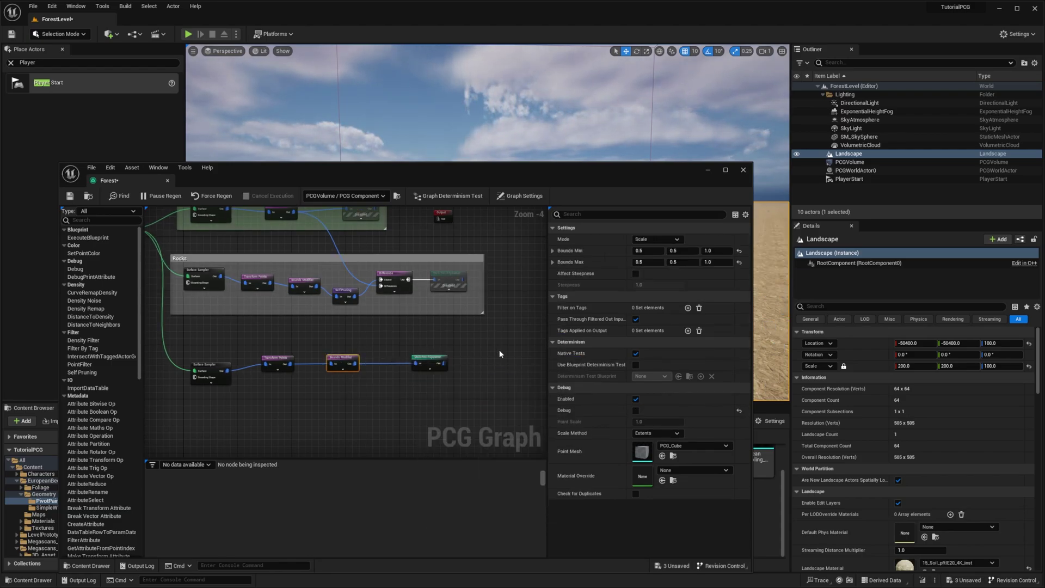
Add a mesh entry to the new Static Mesh Spawner and assign SM_EuropeanBeech_Seedling_04_PP as its static mesh.
click(441, 361)
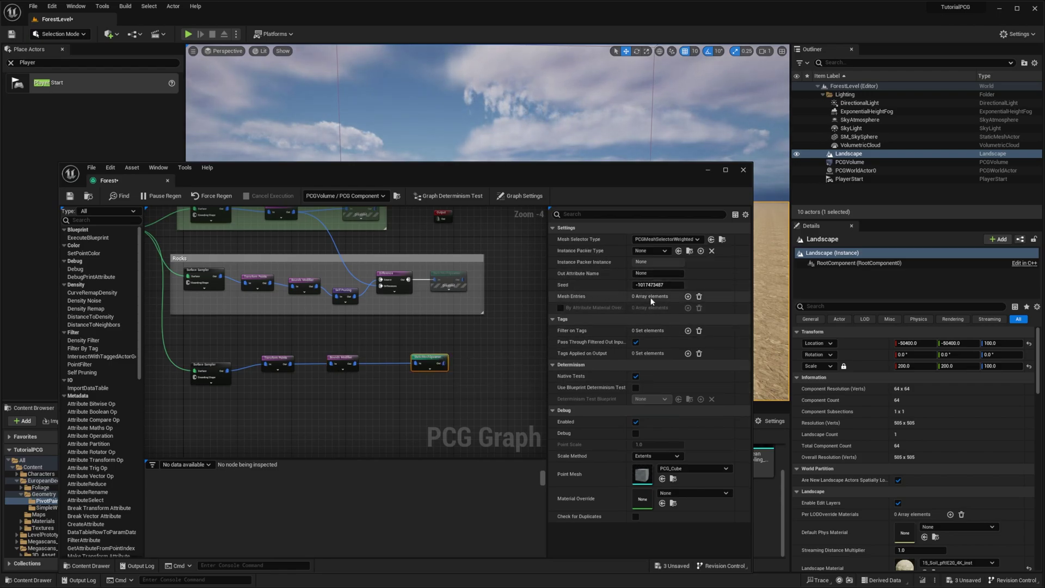
click(688, 296)
click(559, 309)
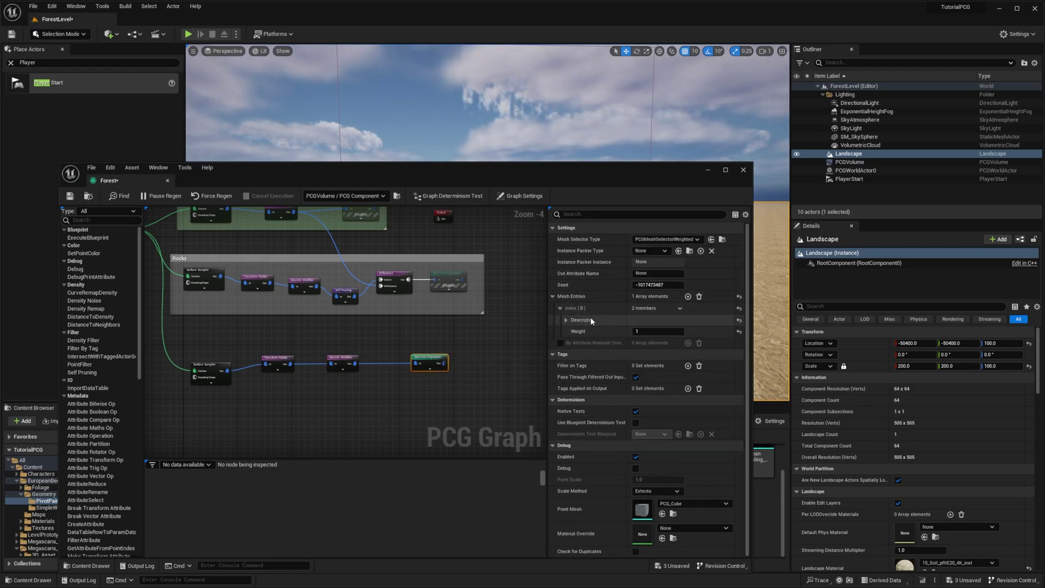
click(566, 320)
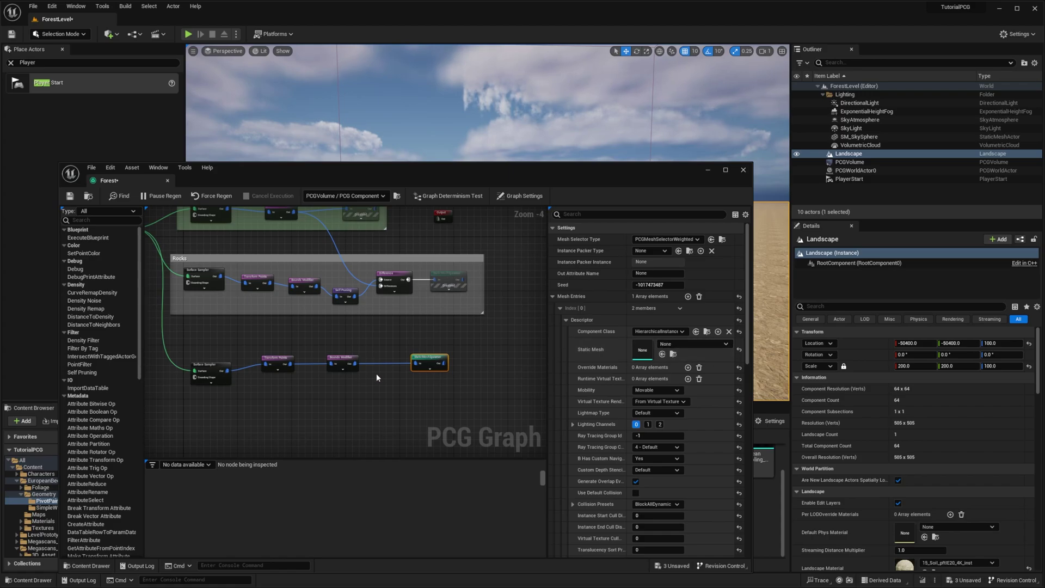
drag(531, 170, 259, 76)
drag(387, 506, 371, 256)
Clean up the PCGVolume's generated content, open the graph's Profiling view and regenerate the volume to measure node times.
right_drag(625, 292, 702, 302)
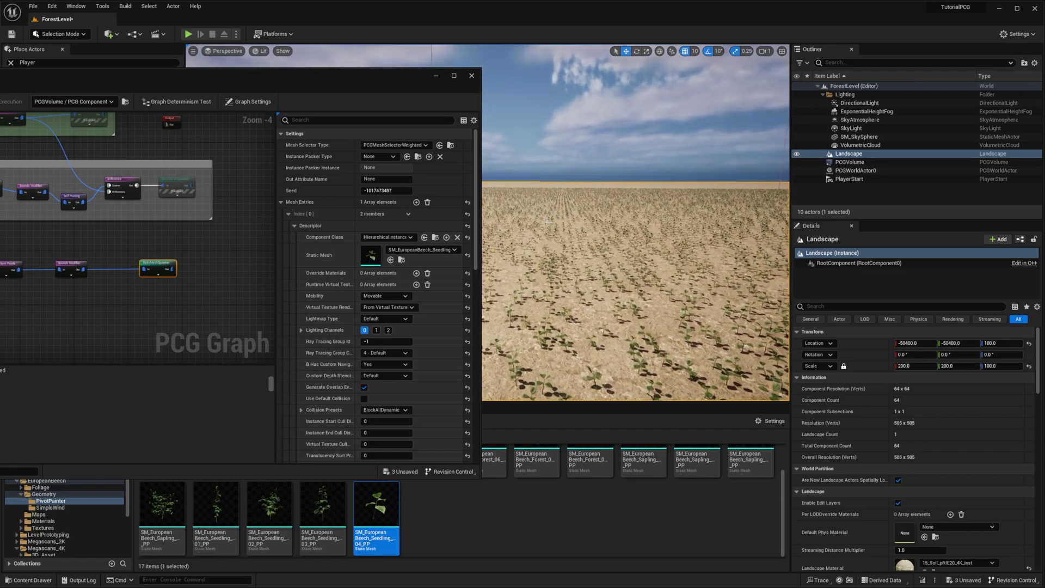
click(436, 76)
right_drag(515, 216, 495, 254)
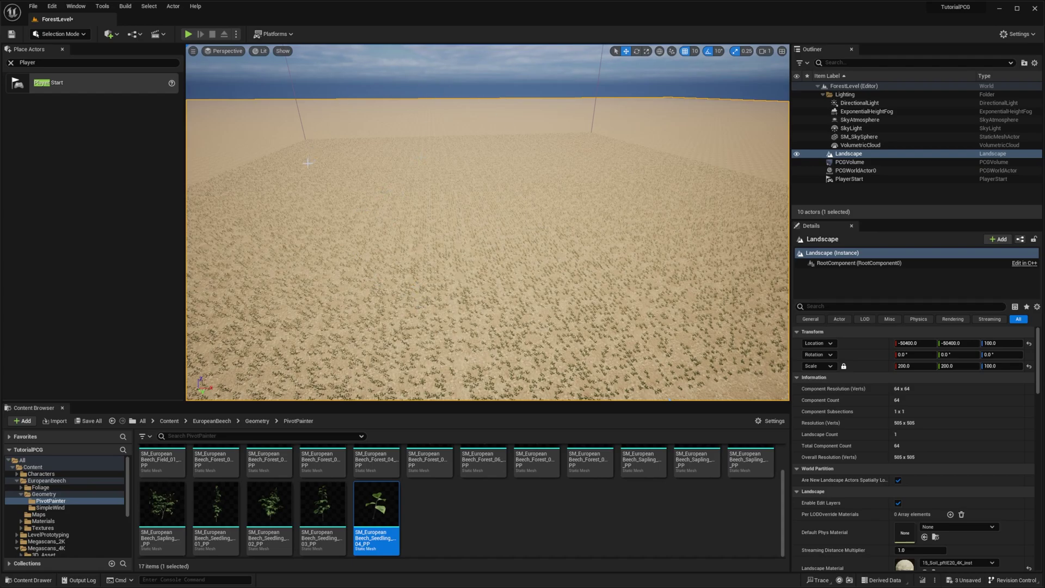
mouse_move(417, 223)
right_down()
mouse_move(533, 272)
mouse_move(430, 288)
mouse_move(417, 223)
right_up()
drag(0, 76, 445, 117)
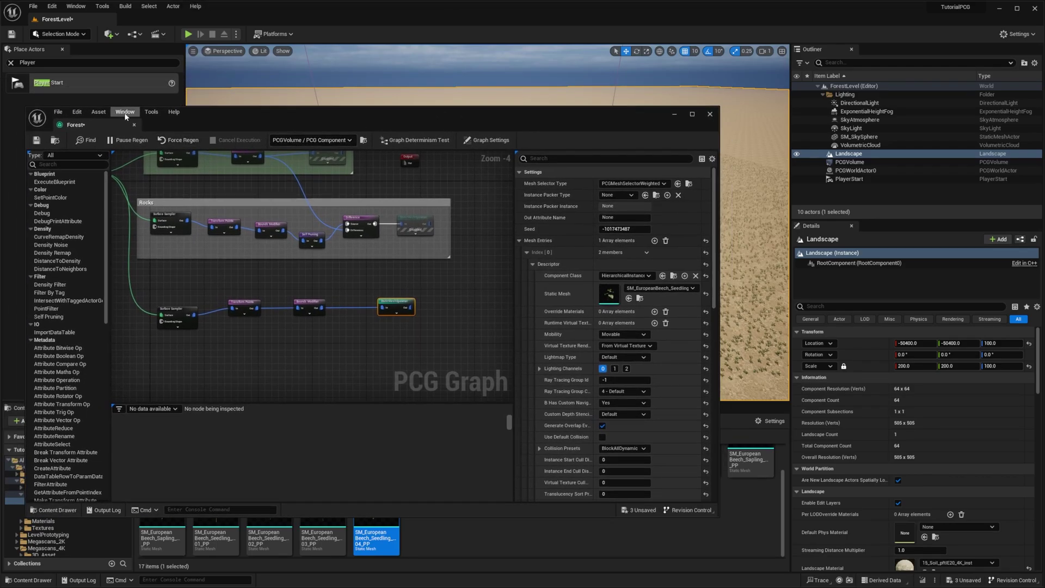
click(849, 164)
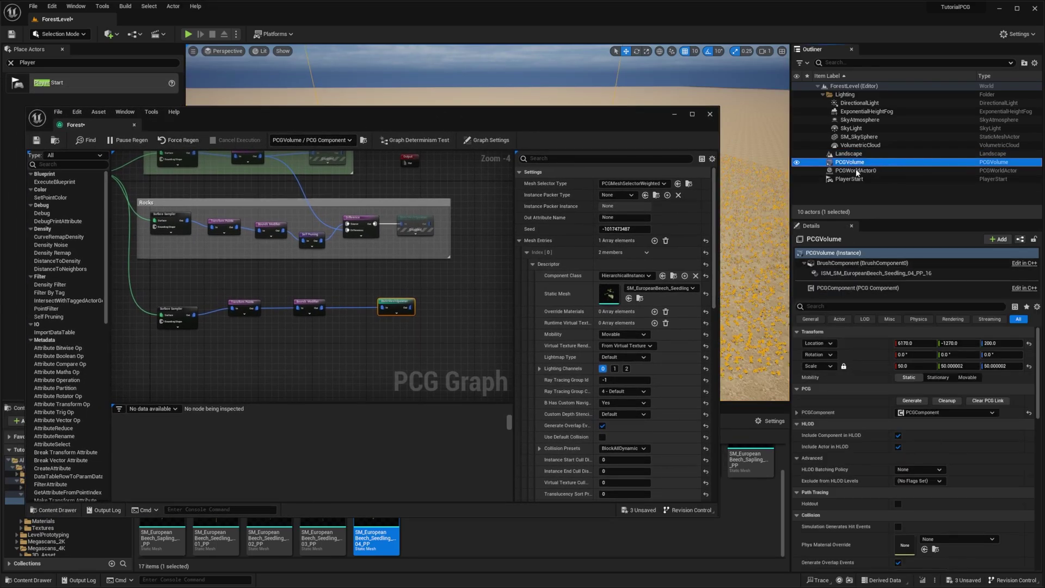
click(953, 402)
click(124, 112)
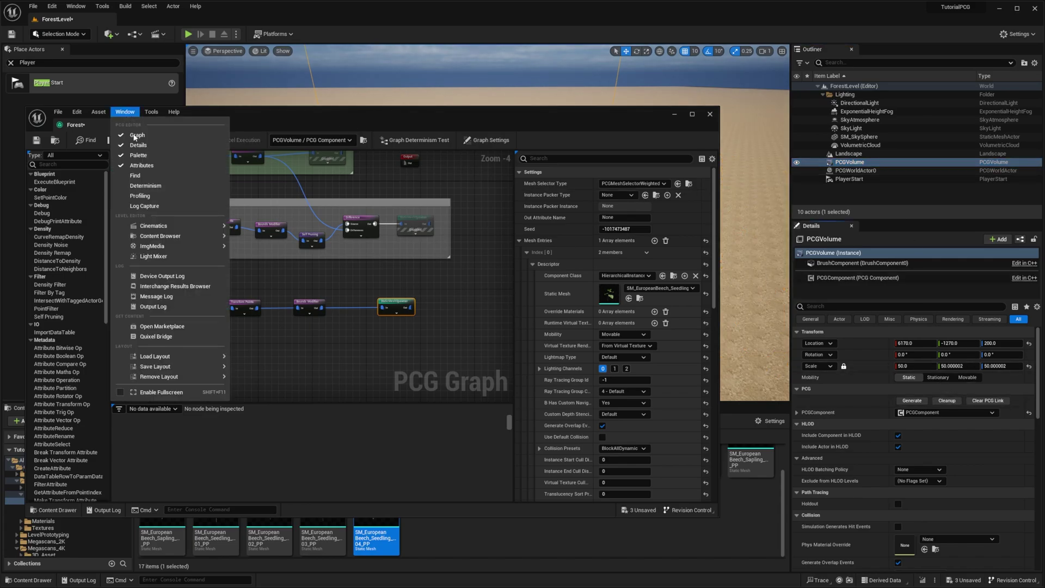
click(143, 196)
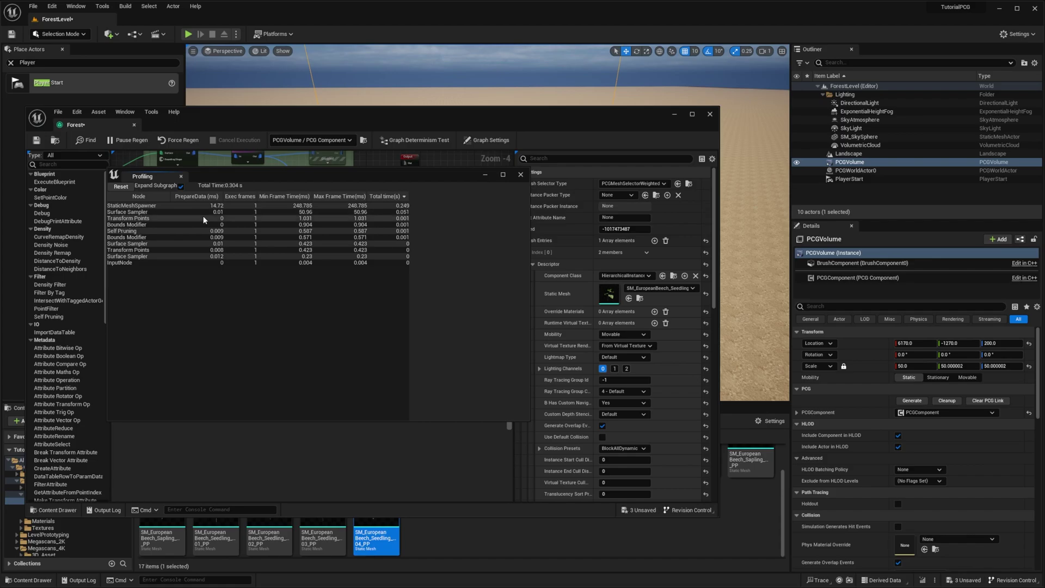
click(923, 400)
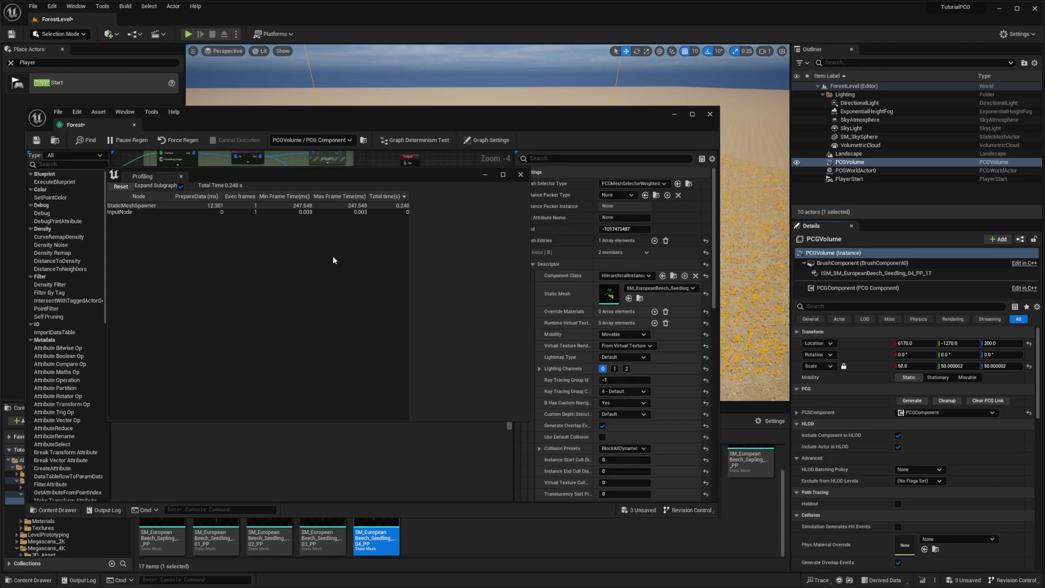
Set the seedling mesh entry's Collision Presets to NoCollision and put the Profiling window away.
drag(366, 180, 356, 228)
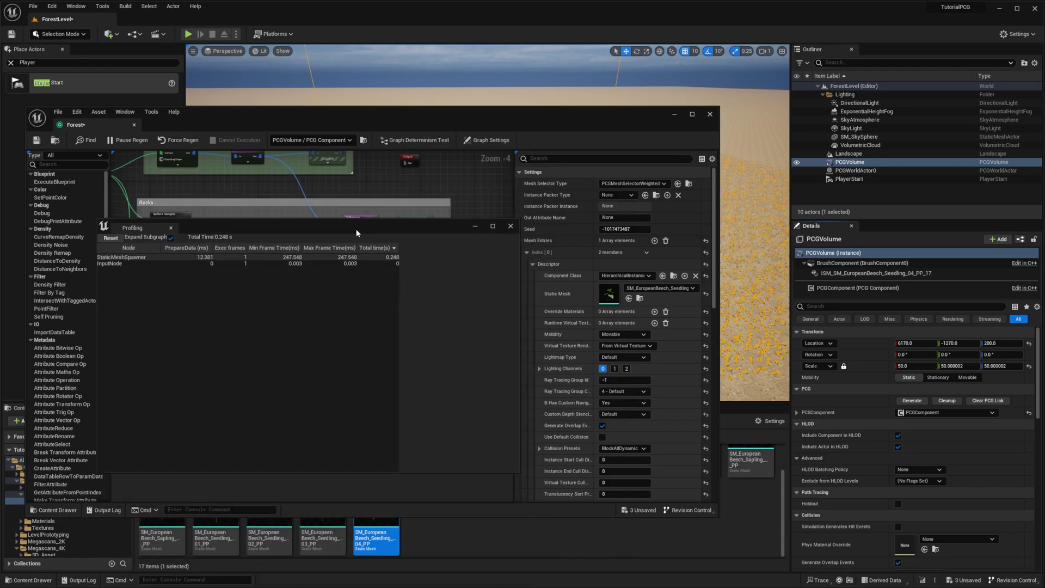
click(627, 449)
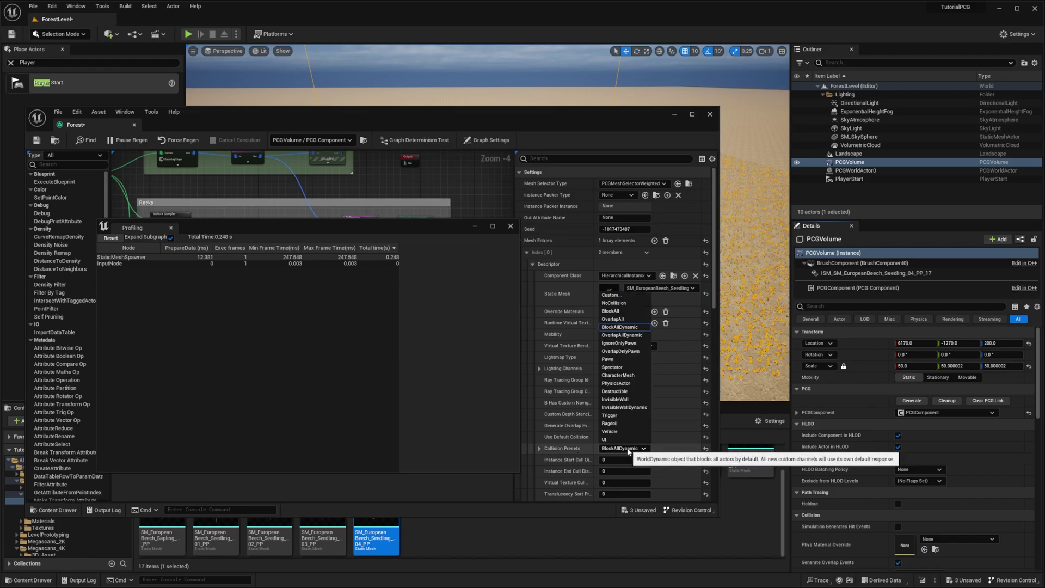
click(614, 303)
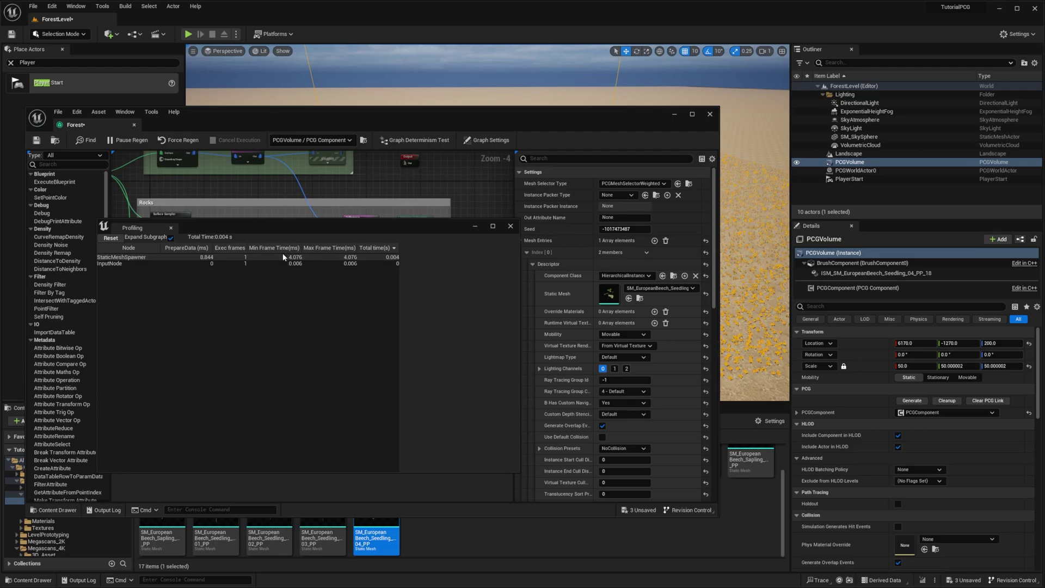
click(473, 226)
Group the four nodes of the third branch in a comment titled Grass and colour it green.
drag(152, 276, 412, 328)
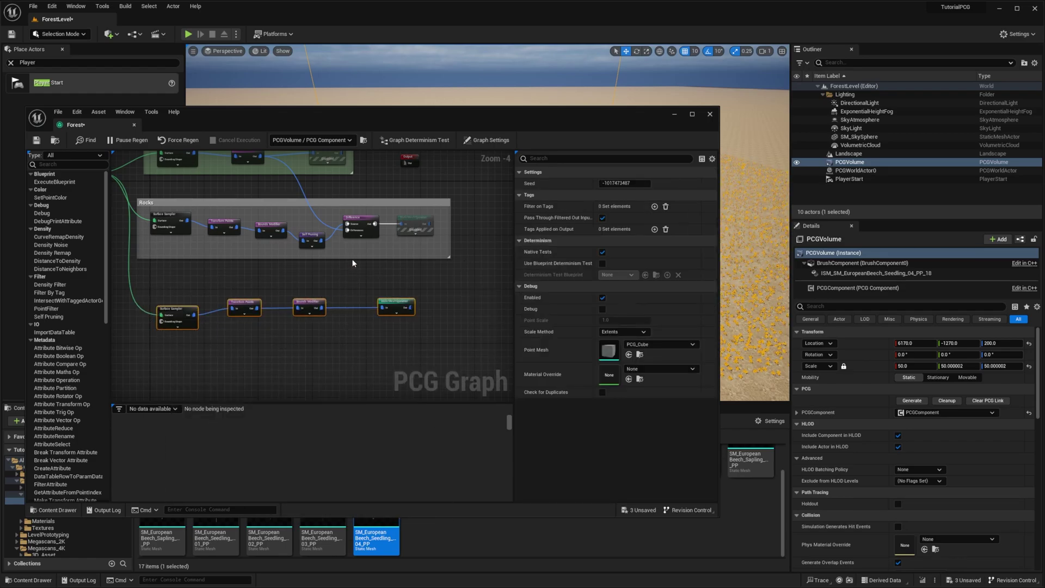
text(cGrass)
key(Return)
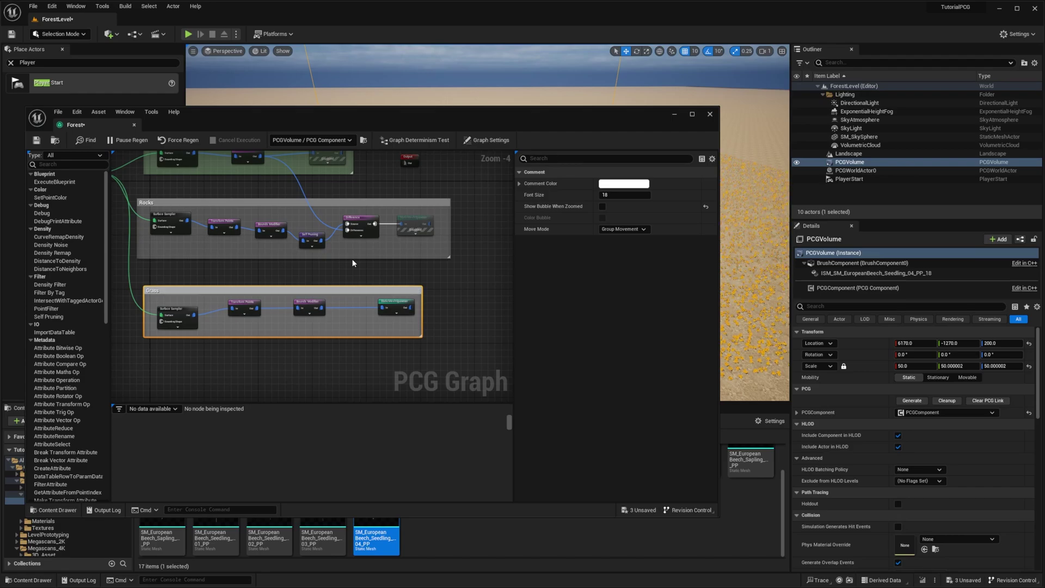
click(623, 183)
click(647, 279)
drag(648, 279, 642, 285)
Re-enable the Static Mesh Spawners in the Rocks and Trees groups and save the Forest graph.
right_drag(404, 272, 399, 342)
click(417, 292)
key(e)
right_click(332, 213)
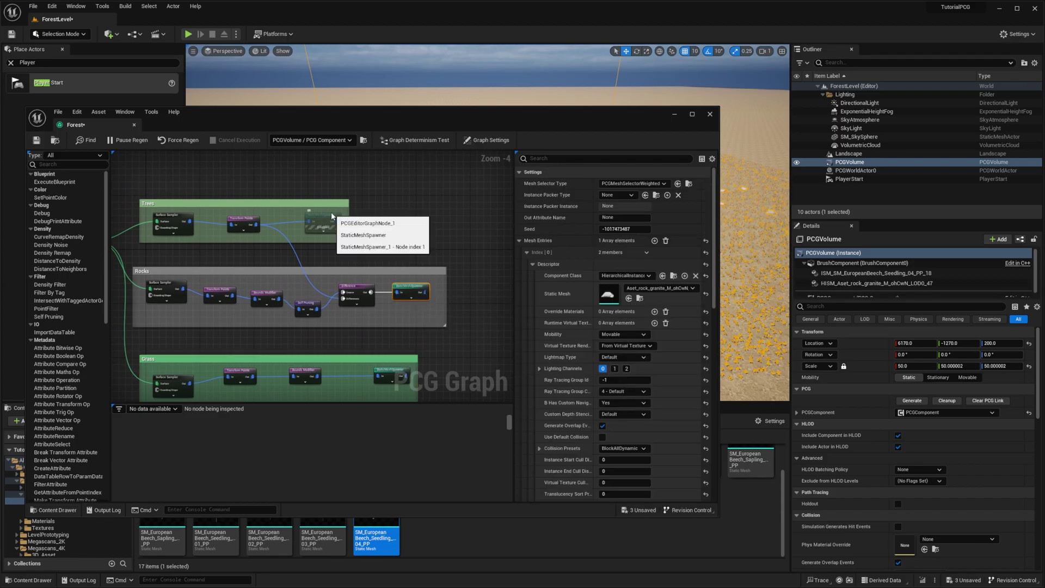
click(354, 221)
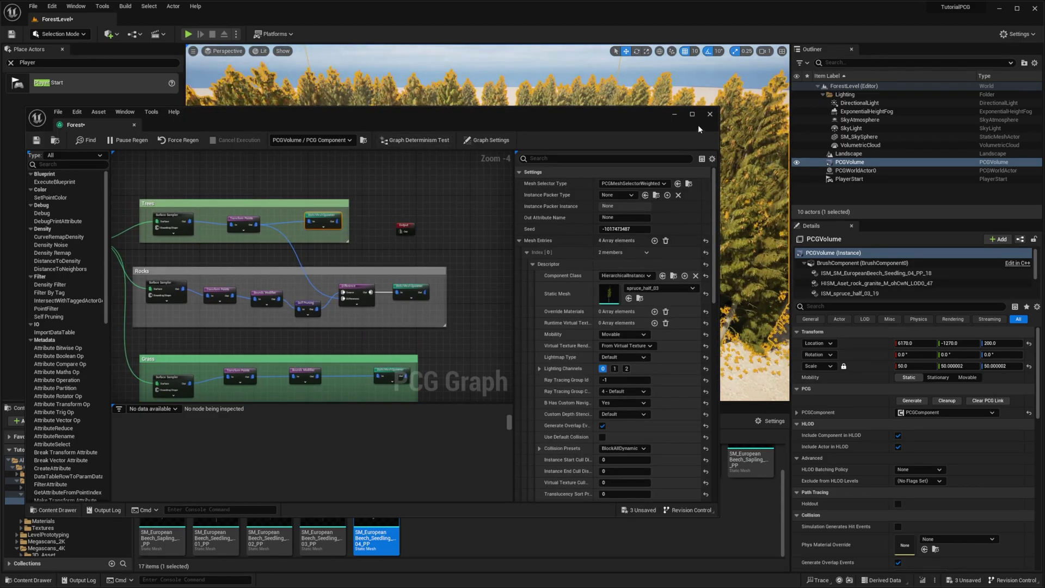
key(ctrl+s)
Play the level in the editor and run the character through the forest to inspect the trees, rocks and seedlings.
click(674, 114)
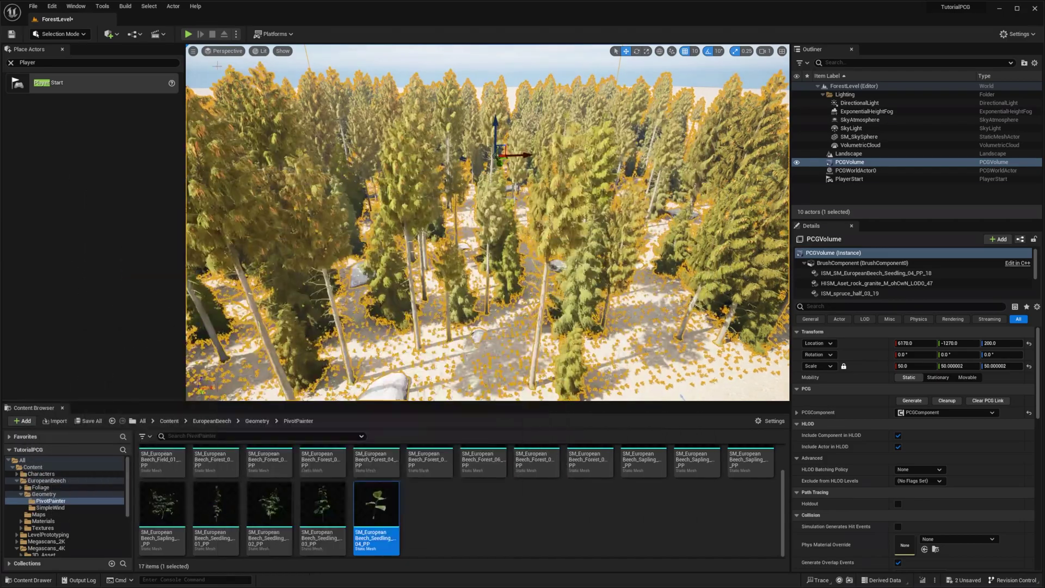
click(189, 34)
key(w)
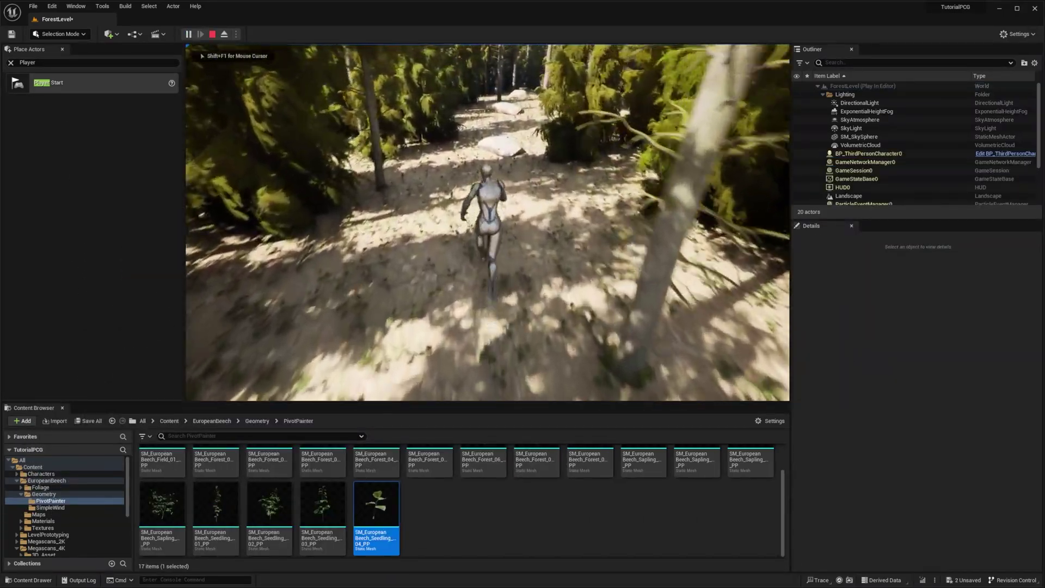
key(w)
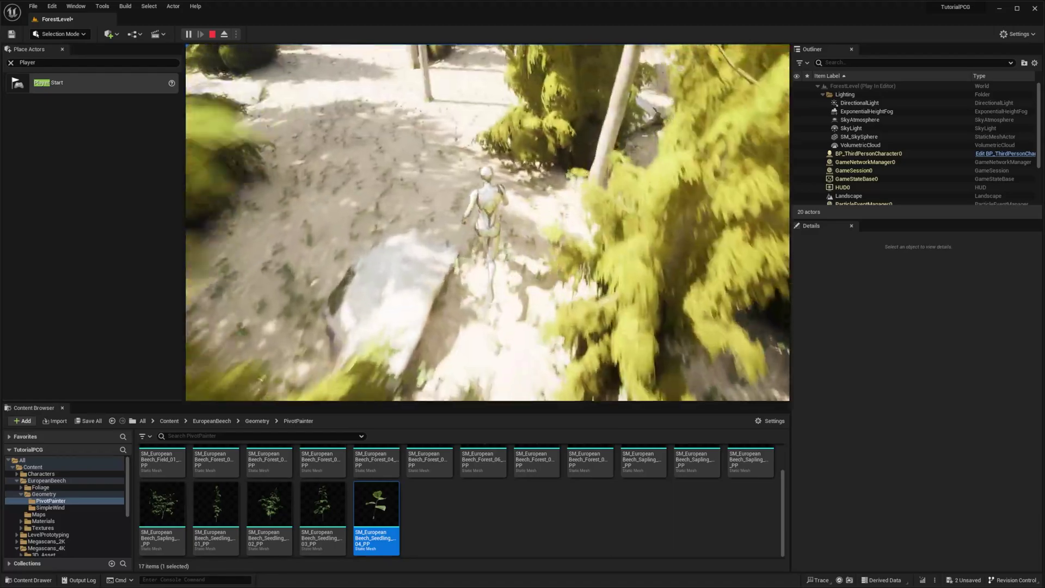
key(w)
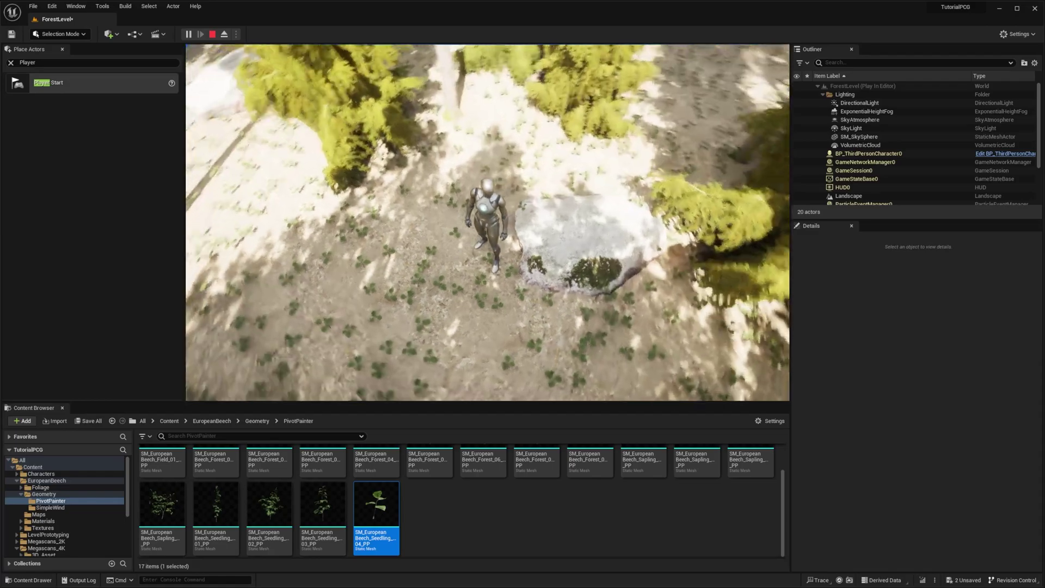
key(w)
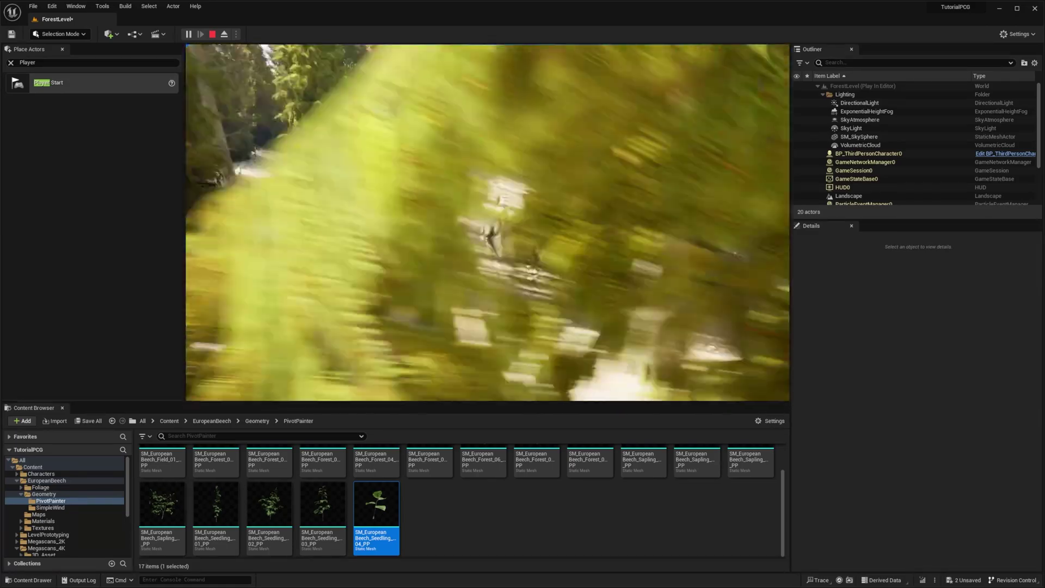
Keep running the character past the trees, rocks and seedlings to check for overlaps, and end the play session.
key(w)
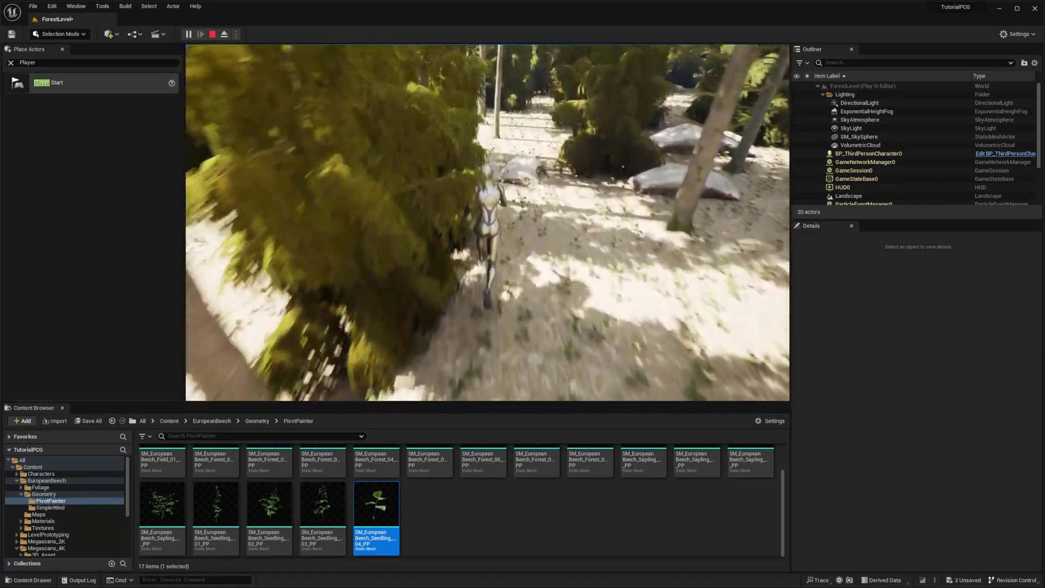
key(w)
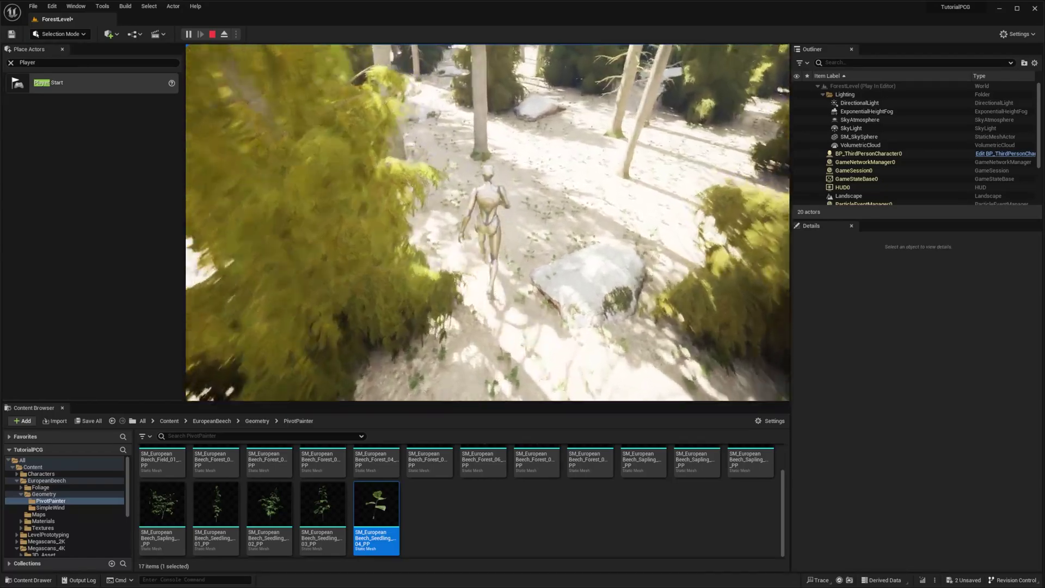
key(w)
key(s)
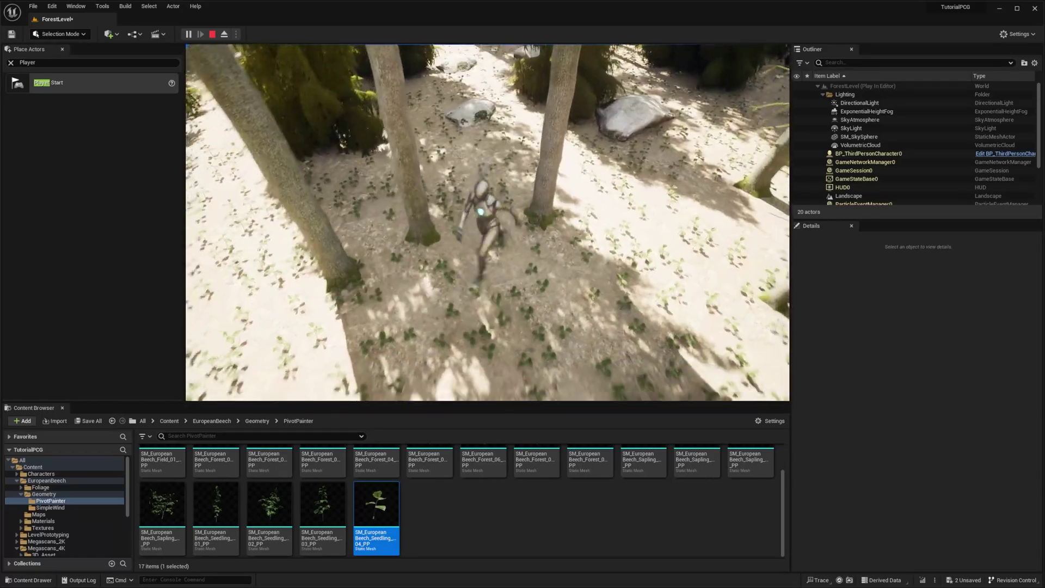
key(w)
key(Escape)
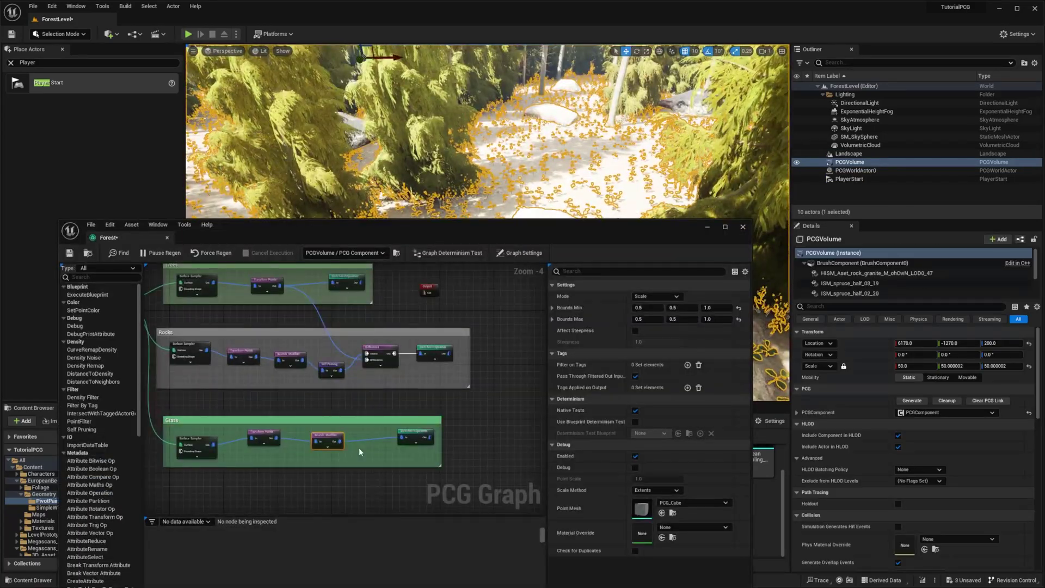
Insert a Difference node after the Grass group's Bounds Modifier and feed the trees' Transform Points and the rocks' Difference output into its Differences input.
right_click(360, 450)
text(Diff)
key(Return)
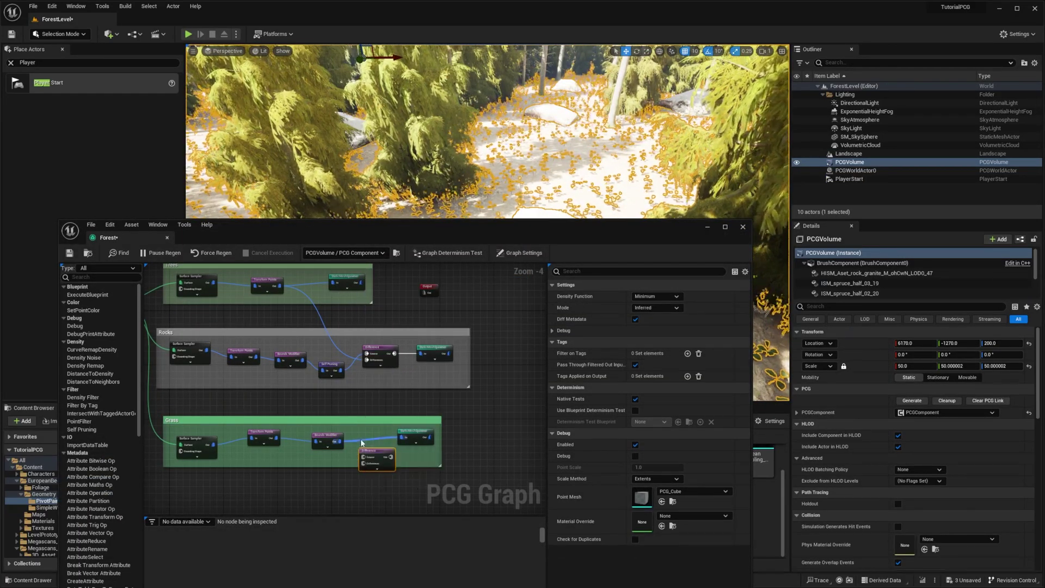
alt+click(361, 439)
drag(375, 451, 369, 435)
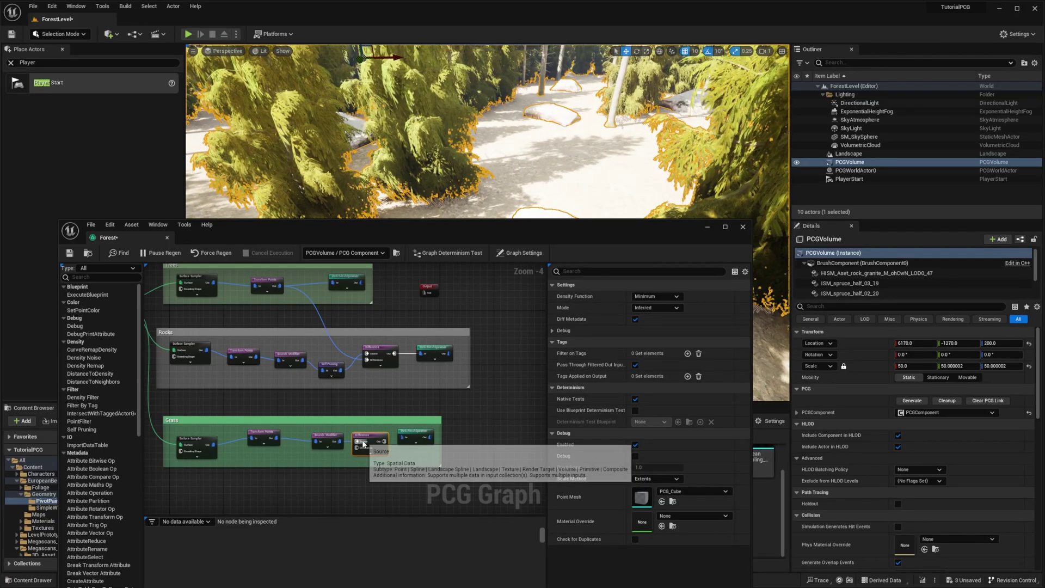
drag(279, 285, 328, 375)
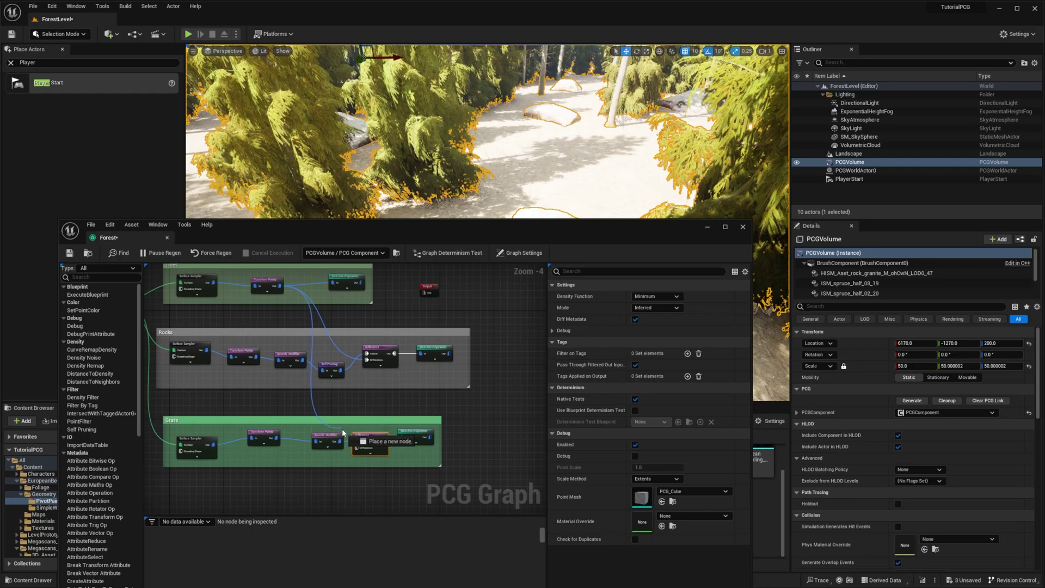
drag(357, 449, 357, 449)
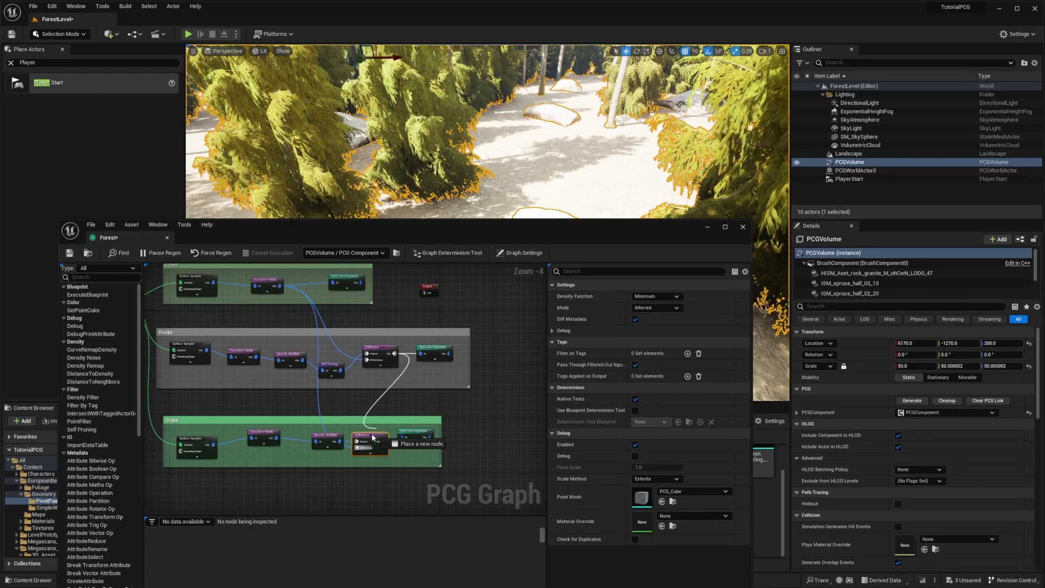
Set the Grass Difference node's Density Function to Binary, connect it to the Static Mesh Spawner and save the Forest graph.
click(659, 296)
click(652, 322)
drag(384, 441, 402, 440)
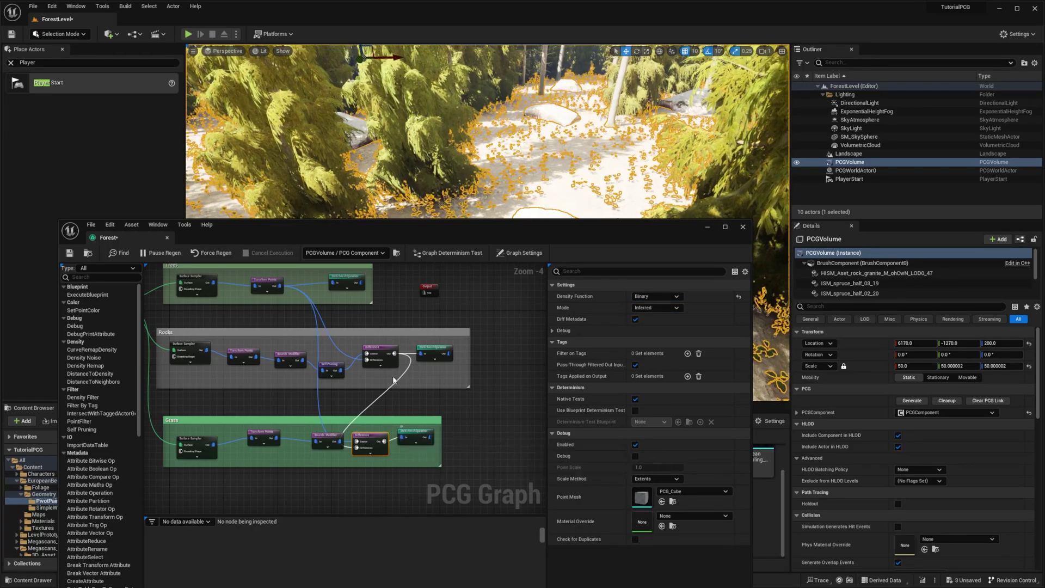
click(71, 254)
Put the graph window away and play the level, running through the forest to inspect how seedlings sit around trees and rocks.
click(707, 227)
click(188, 34)
key(w)
key(w)
key(w)
key(w)
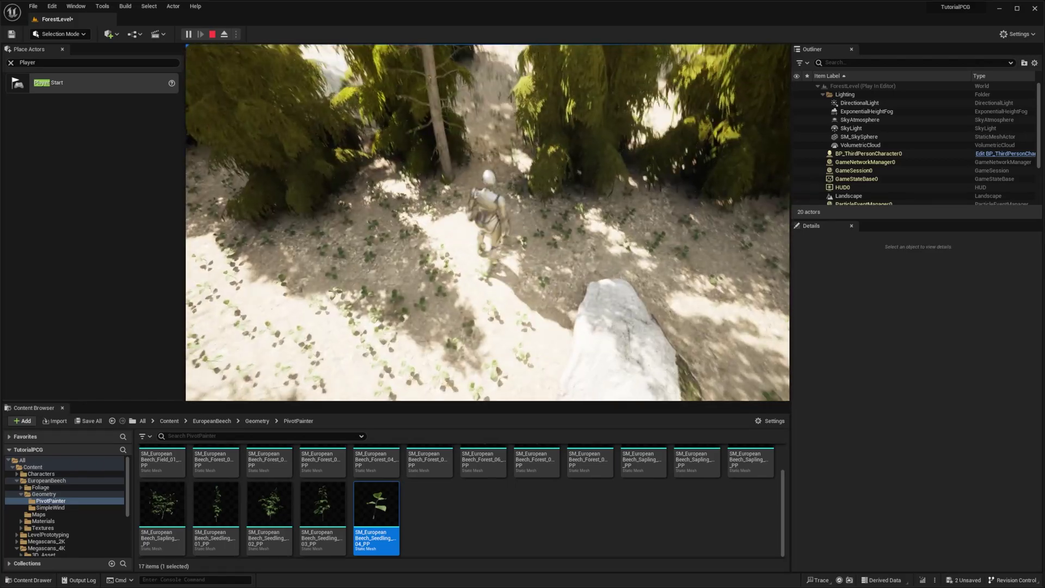
key(w)
key(w)
key(Escape)
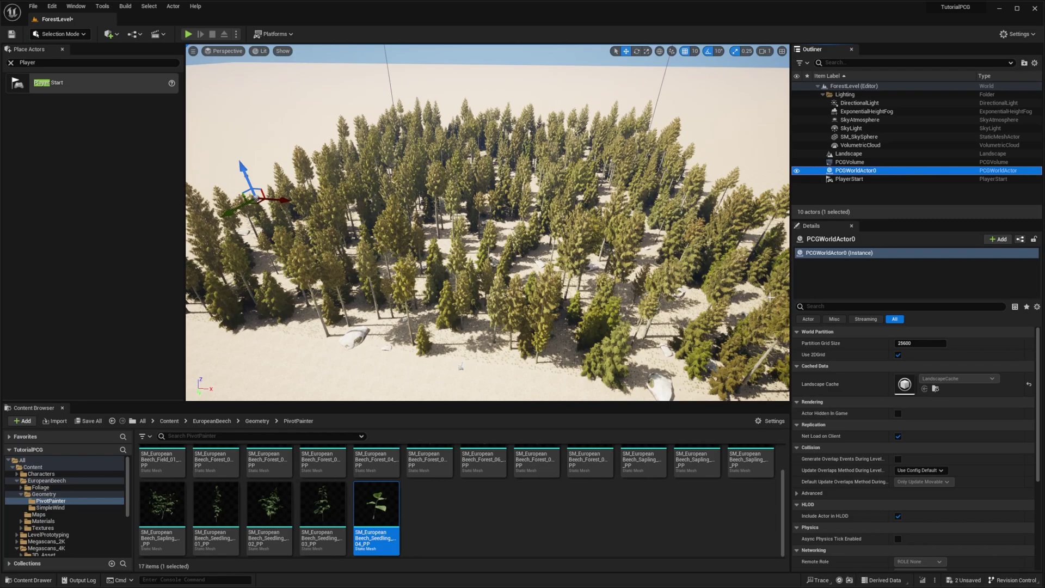
Clean up and regenerate the PCGVolume's forest, and test it by running the character through the trees in play mode.
click(857, 163)
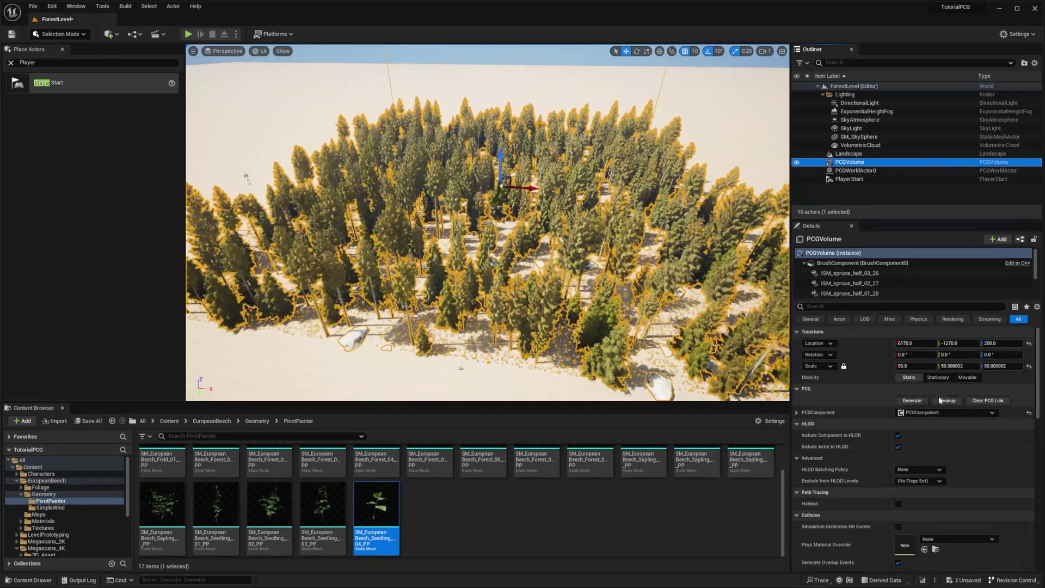
click(946, 401)
click(189, 35)
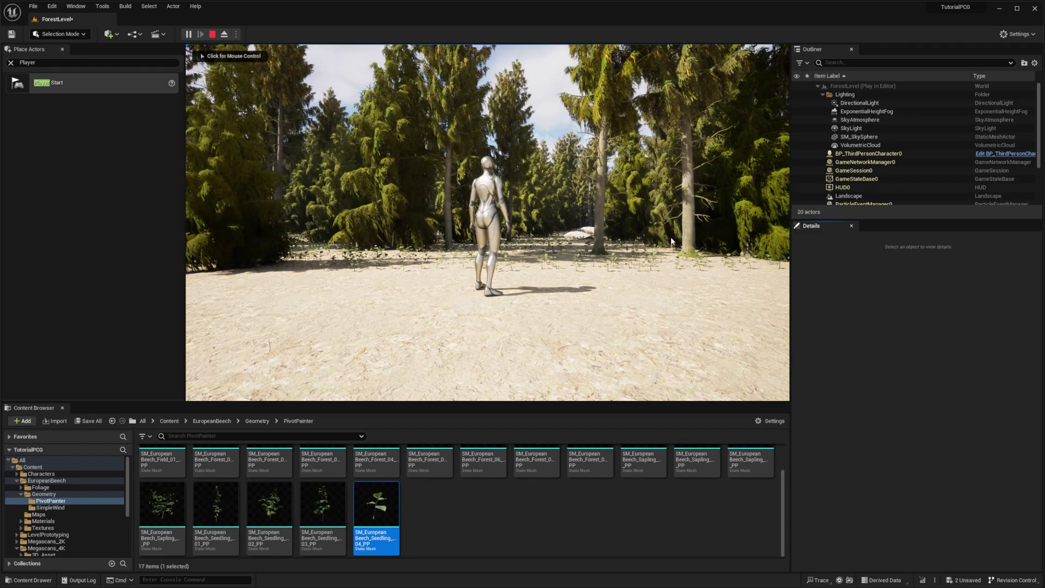
click(670, 241)
key(w)
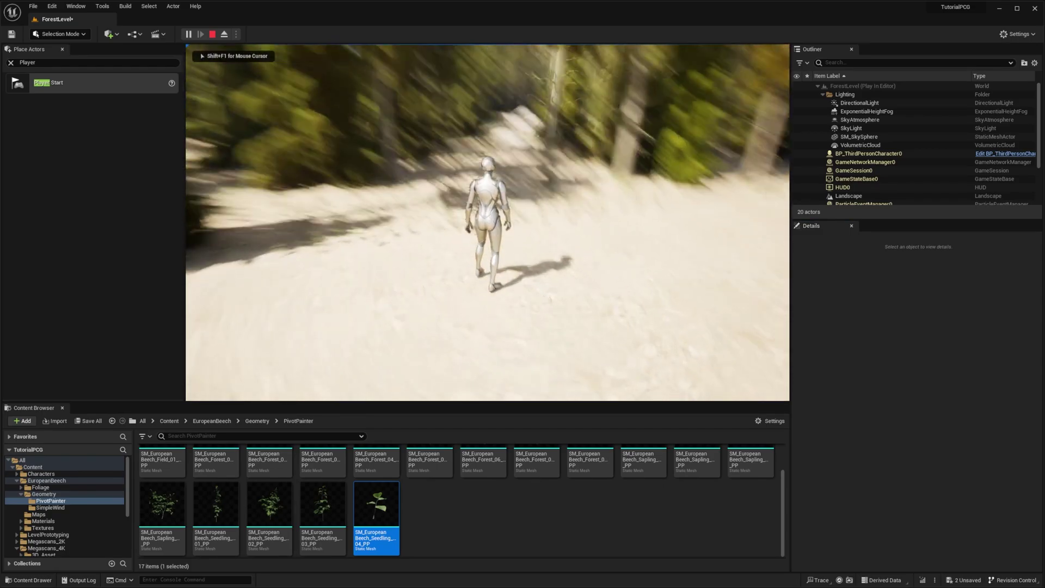
key(w)
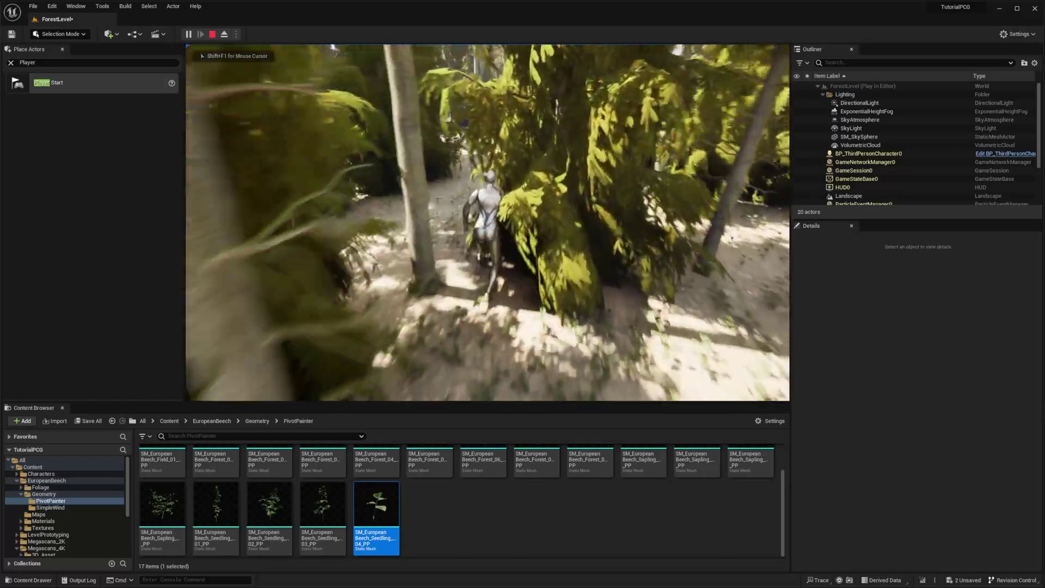
key(w)
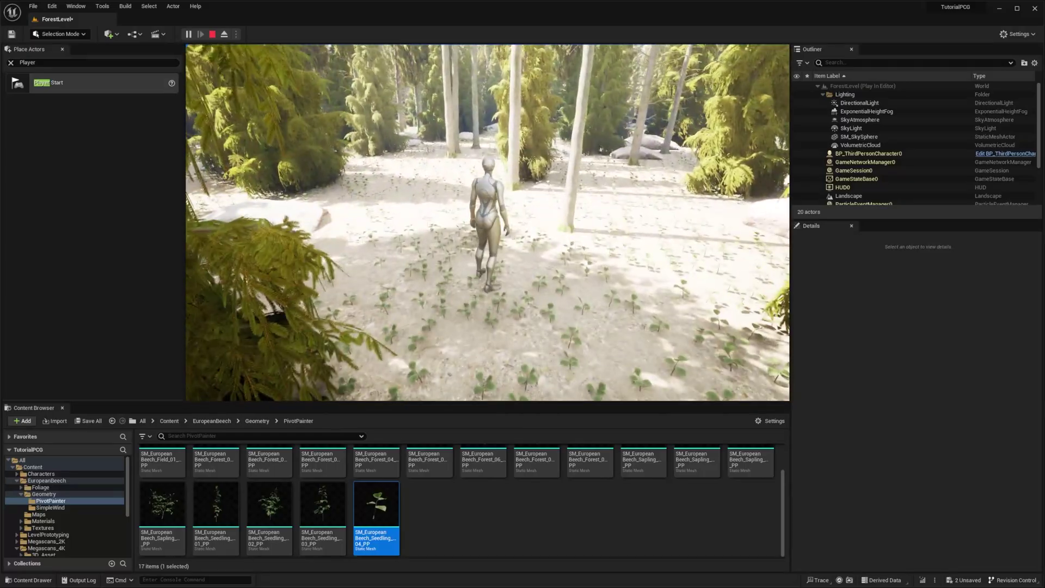
key(Escape)
key(s)
right_drag(573, 268, 589, 287)
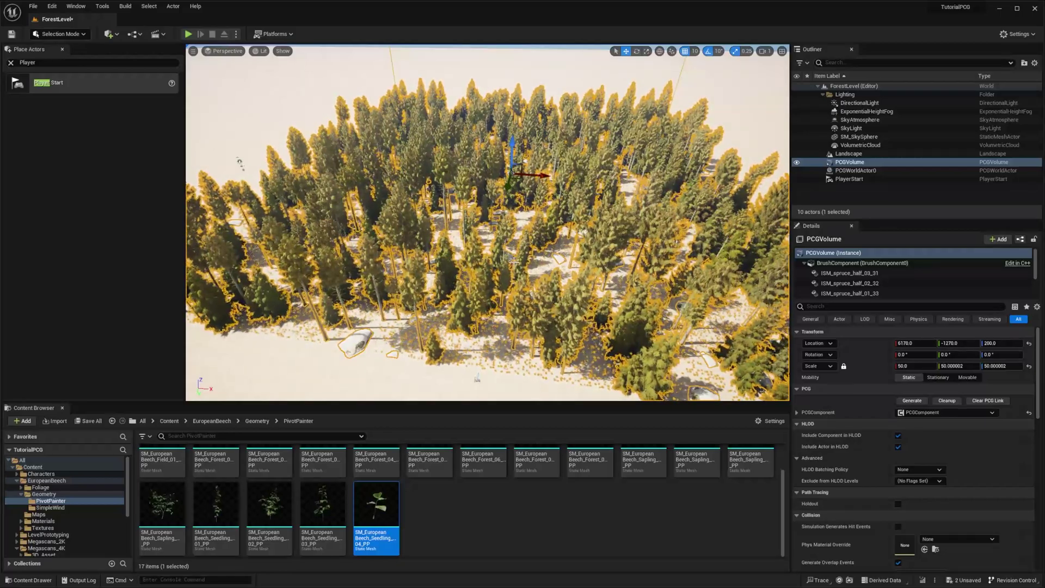